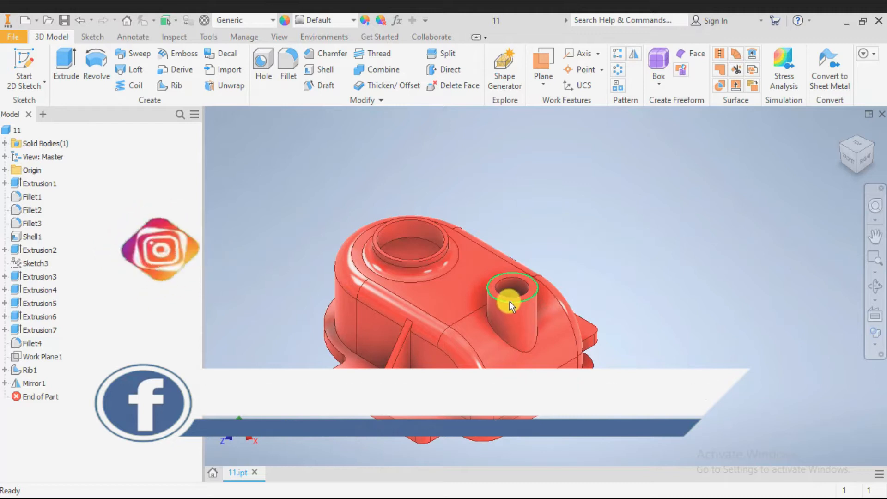
Step: Examine the finished cover part from several angles, including its two bosses, side rib and base flange
{"action": "scroll", "coordinate": [495, 315], "scroll_direction": "up", "scroll_amount": 2}
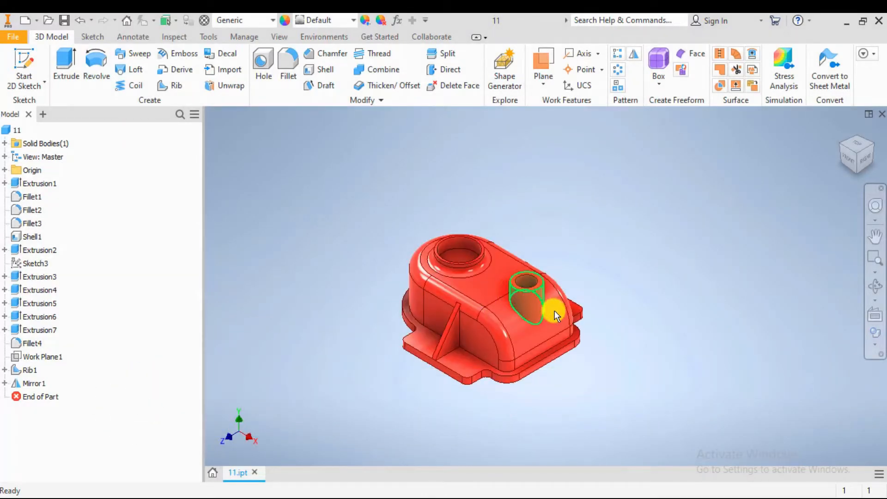
{"action": "scroll", "coordinate": [600, 291], "scroll_direction": "up", "scroll_amount": 3}
{"action": "scroll", "coordinate": [555, 294], "scroll_direction": "down", "scroll_amount": 2}
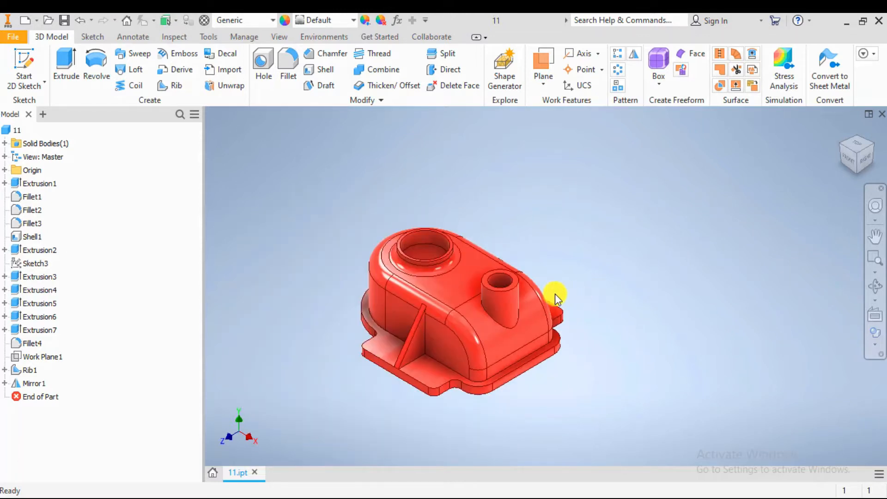
{"action": "scroll", "coordinate": [531, 275], "scroll_direction": "up", "scroll_amount": 3}
{"action": "middle_click_drag", "start_coordinate": [583, 310], "coordinate": [598, 283], "text": "shift"}
{"action": "scroll", "coordinate": [597, 284], "scroll_direction": "down", "scroll_amount": 3}
{"action": "scroll", "coordinate": [574, 292], "scroll_direction": "up", "scroll_amount": 5}
{"action": "scroll", "coordinate": [595, 272], "scroll_direction": "down", "scroll_amount": 5}
{"action": "scroll", "coordinate": [595, 274], "scroll_direction": "up", "scroll_amount": 3}
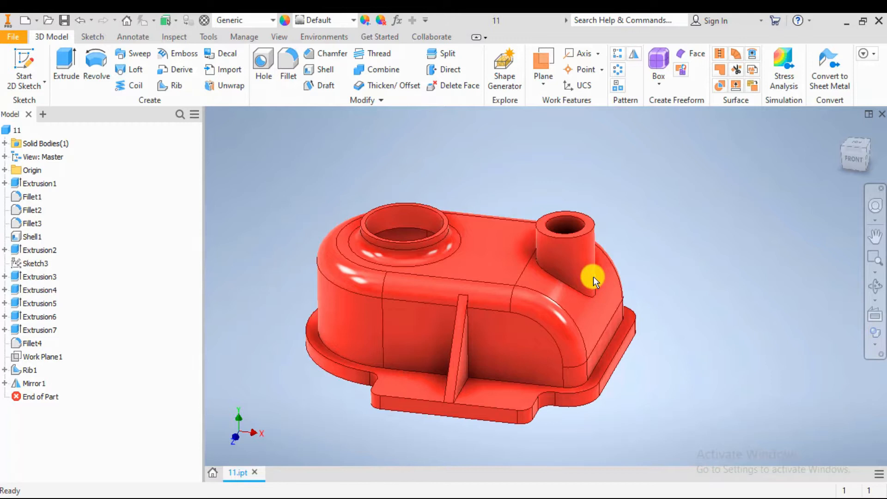
Step: Switch to Photos and examine the overall layout and top view of drawing 11.jpg
{"action": "mouse_move", "coordinate": [593, 276]}
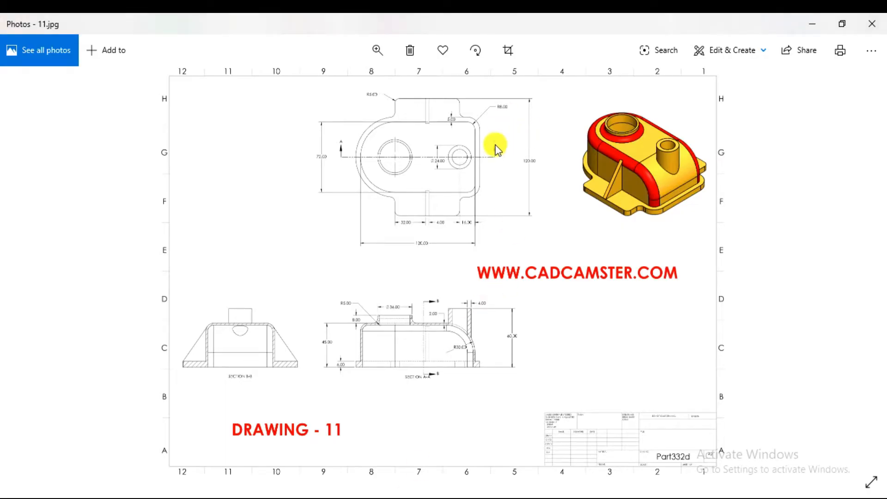
{"action": "scroll", "coordinate": [451, 110], "scroll_direction": "up", "scroll_amount": 2}
{"action": "scroll", "coordinate": [451, 110], "scroll_direction": "down", "scroll_amount": 2}
{"action": "scroll", "coordinate": [451, 108], "scroll_direction": "up", "scroll_amount": 3}
{"action": "left_click_drag", "start_coordinate": [451, 108], "coordinate": [444, 175]}
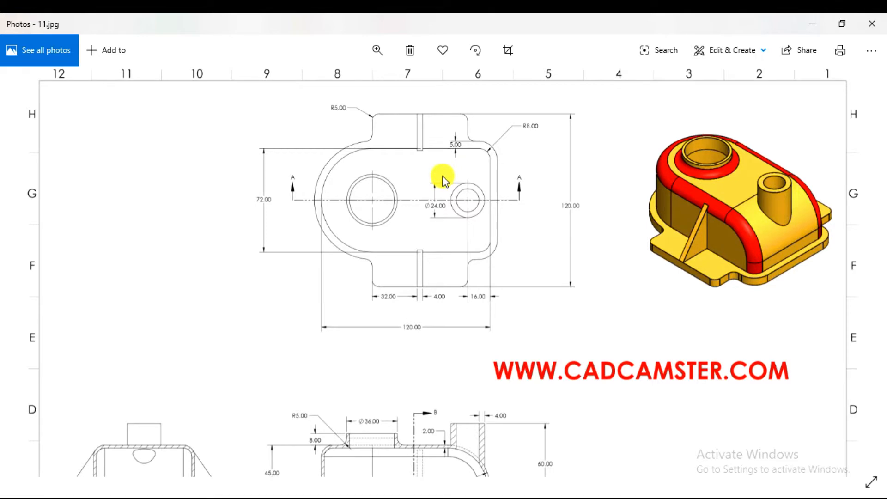
{"action": "scroll", "coordinate": [452, 168], "scroll_direction": "down", "scroll_amount": 2}
{"action": "scroll", "coordinate": [451, 208], "scroll_direction": "up", "scroll_amount": 1}
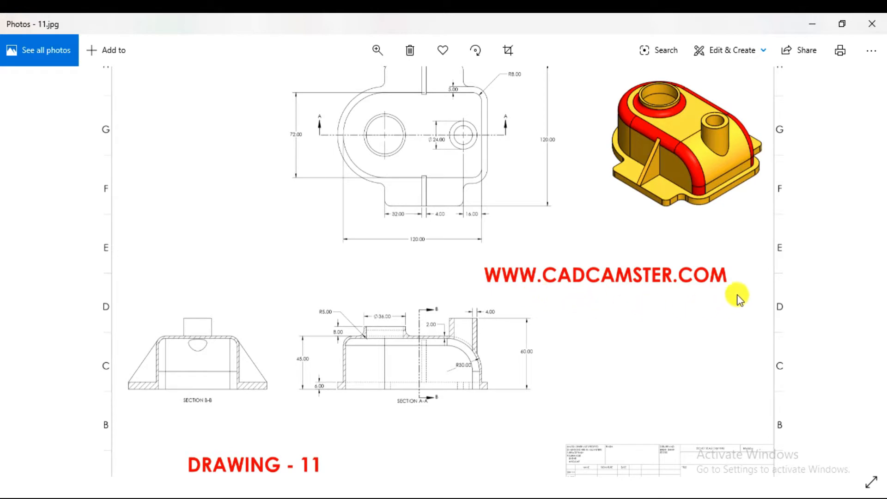
{"action": "left_click_drag", "start_coordinate": [584, 203], "coordinate": [583, 245]}
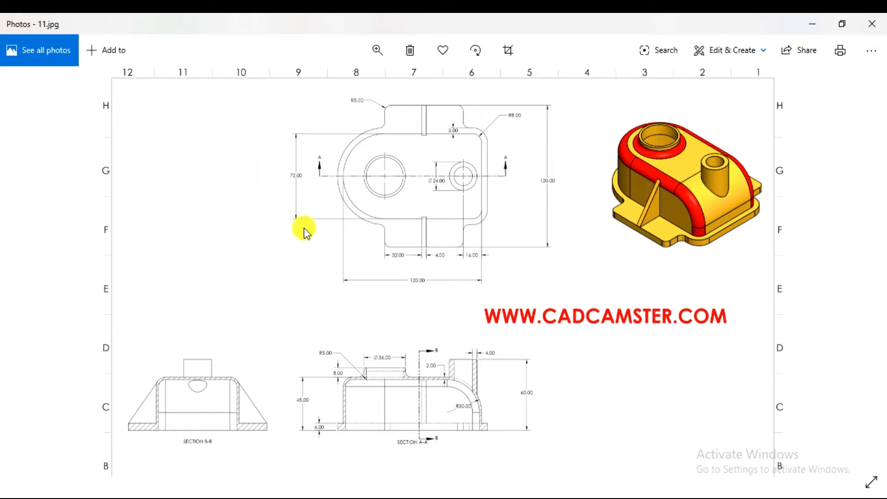
Step: Examine the section A-A view of the drawing for its heights, wall thickness, boss sizes and radii
{"action": "scroll", "coordinate": [417, 146], "scroll_direction": "up", "scroll_amount": 1, "text": "ctrl"}
{"action": "scroll", "coordinate": [418, 146], "scroll_direction": "up", "scroll_amount": 1, "text": "ctrl"}
{"action": "scroll", "coordinate": [417, 146], "scroll_direction": "down", "scroll_amount": 3, "text": "ctrl"}
{"action": "scroll", "coordinate": [438, 344], "scroll_direction": "up", "scroll_amount": 3, "text": "ctrl"}
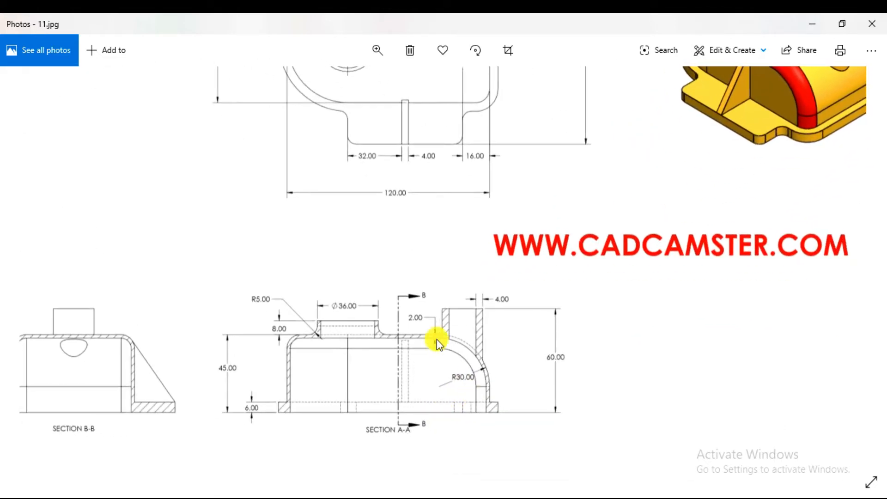
{"action": "scroll", "coordinate": [427, 366], "scroll_direction": "up", "scroll_amount": 1, "text": "ctrl"}
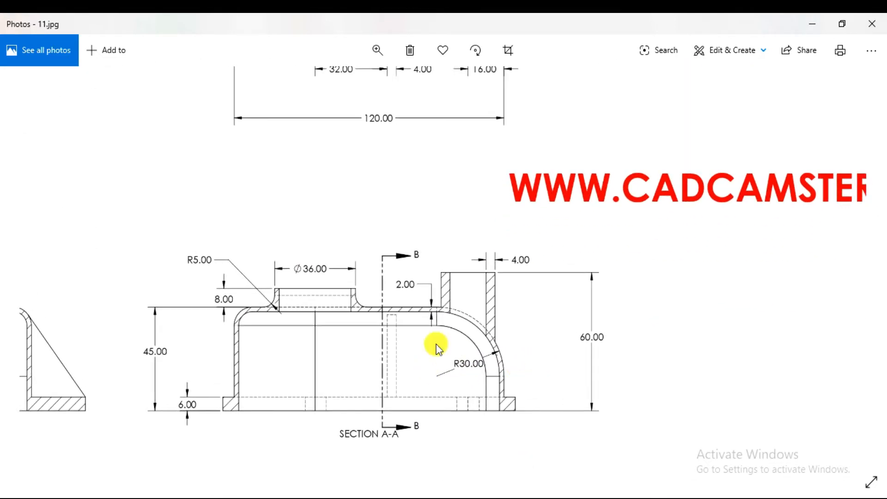
{"action": "scroll", "coordinate": [462, 300], "scroll_direction": "up", "scroll_amount": 5}
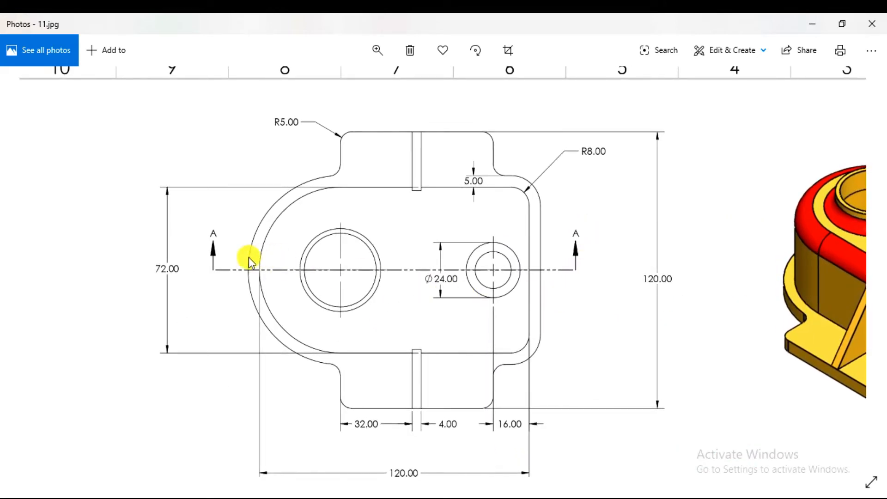
{"action": "scroll", "coordinate": [534, 273], "scroll_direction": "down", "scroll_amount": 5}
{"action": "left_click_drag", "start_coordinate": [454, 208], "coordinate": [643, 173]}
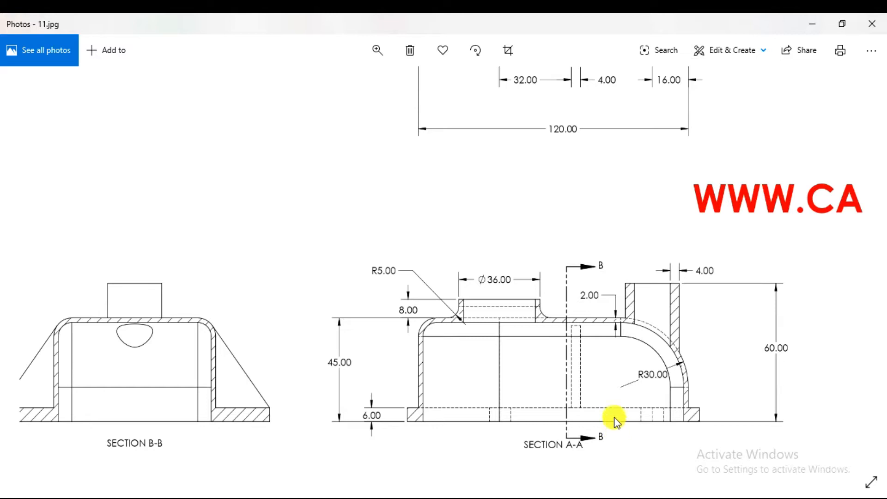
{"action": "left_click_drag", "start_coordinate": [670, 216], "coordinate": [629, 217]}
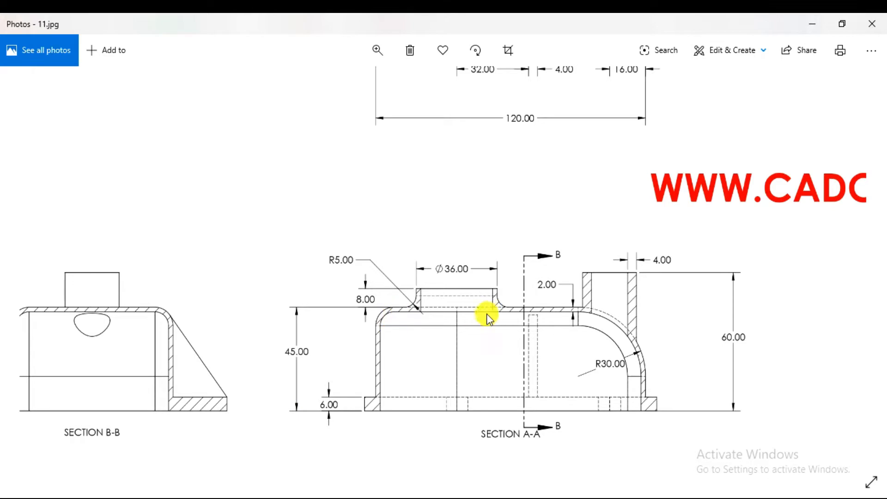
{"action": "left_click_drag", "start_coordinate": [428, 275], "coordinate": [423, 392]}
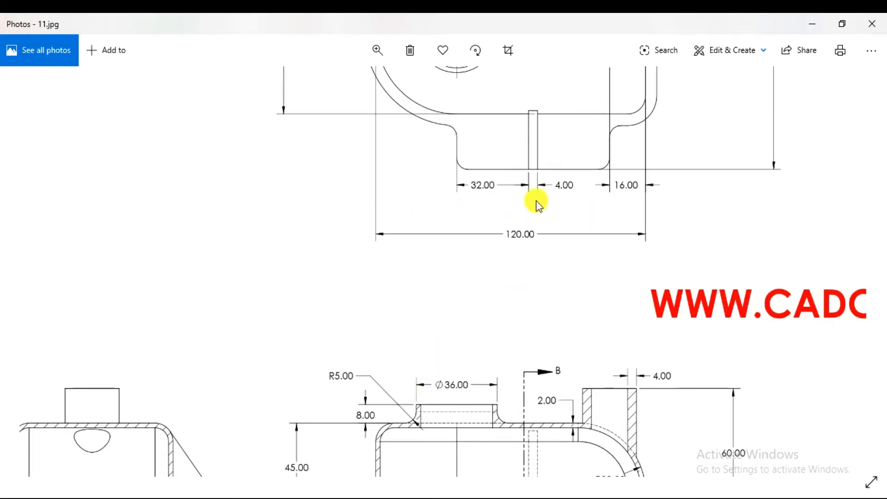
Step: Compare the top view dimensions and corner radii with the section and isometric views of the drawing
{"action": "left_click_drag", "start_coordinate": [535, 201], "coordinate": [514, 356]}
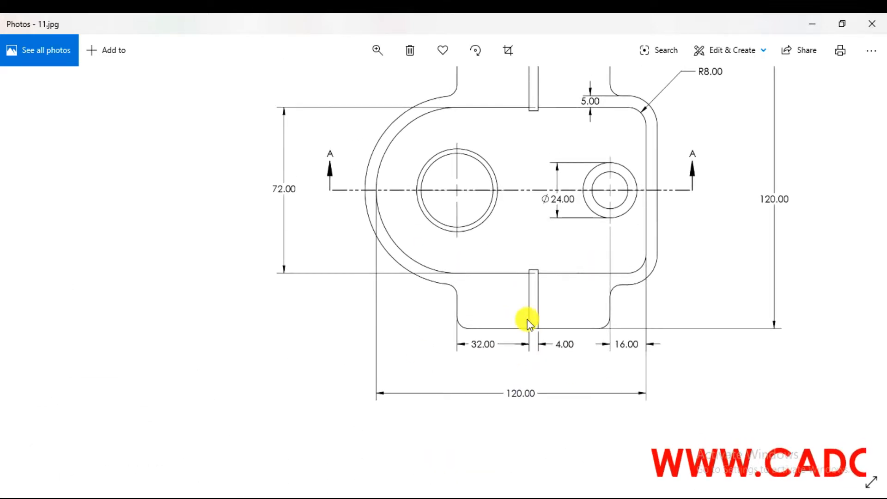
{"action": "scroll", "coordinate": [457, 343], "scroll_direction": "down", "scroll_amount": 3}
{"action": "scroll", "coordinate": [478, 430], "scroll_direction": "up", "scroll_amount": 3}
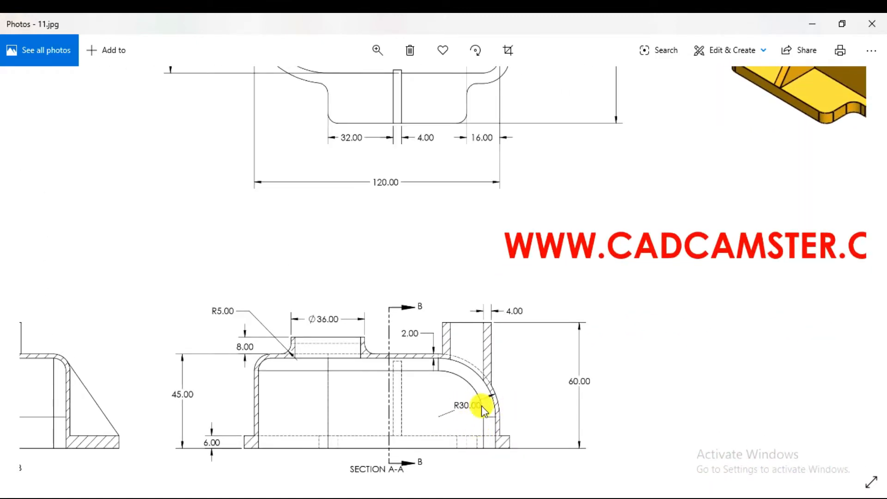
{"action": "left_click_drag", "start_coordinate": [560, 185], "coordinate": [499, 292]}
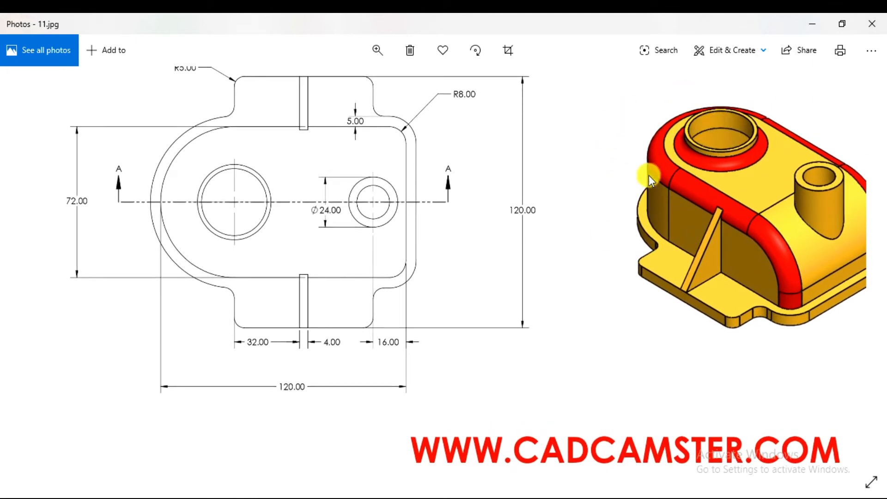
{"action": "mouse_move", "coordinate": [618, 182]}
{"action": "left_mouse_down"}
{"action": "mouse_move", "coordinate": [623, 76]}
{"action": "mouse_move", "coordinate": [573, 217]}
{"action": "left_mouse_up"}
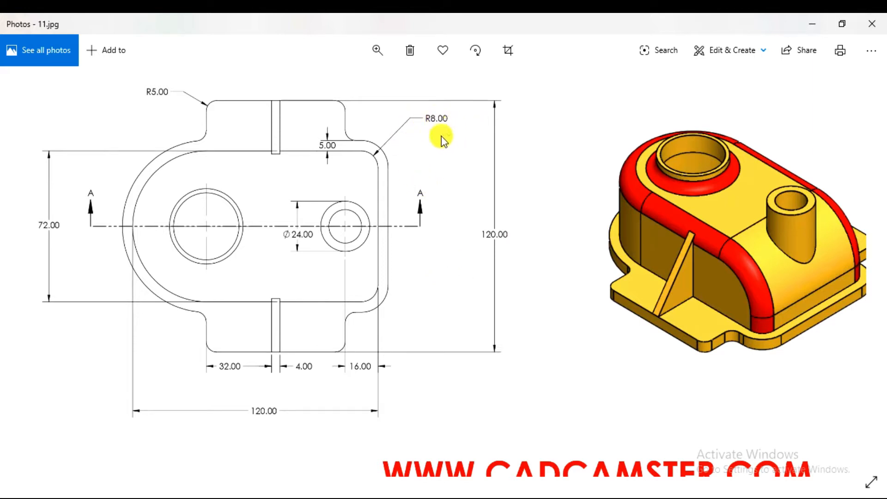
{"action": "left_click_drag", "start_coordinate": [436, 124], "coordinate": [441, 138]}
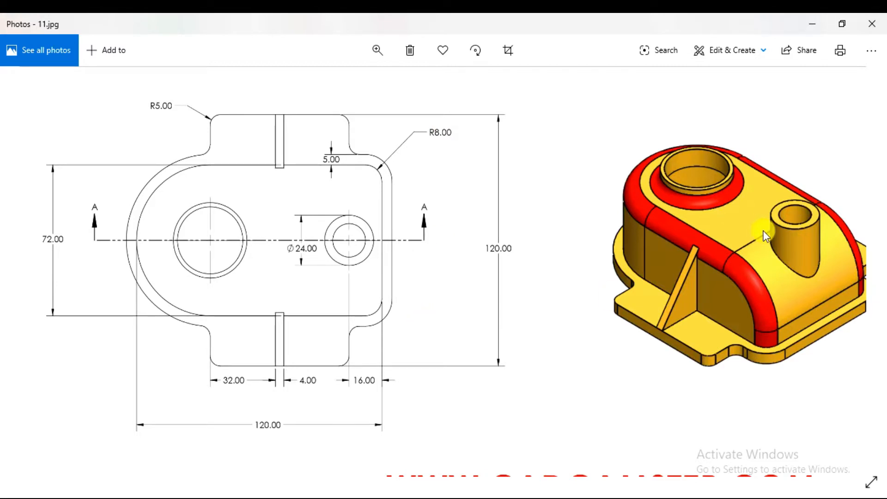
{"action": "left_click_drag", "start_coordinate": [453, 310], "coordinate": [463, 293]}
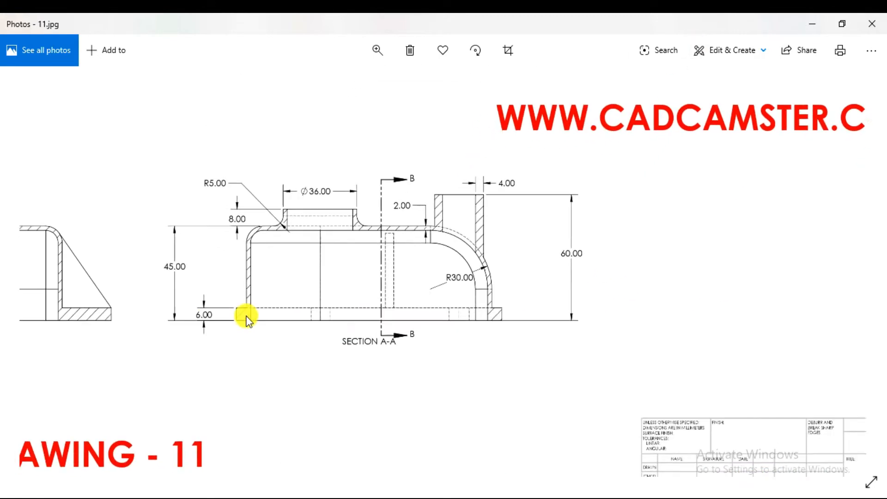
{"action": "scroll", "coordinate": [247, 312], "scroll_direction": "up", "scroll_amount": 4}
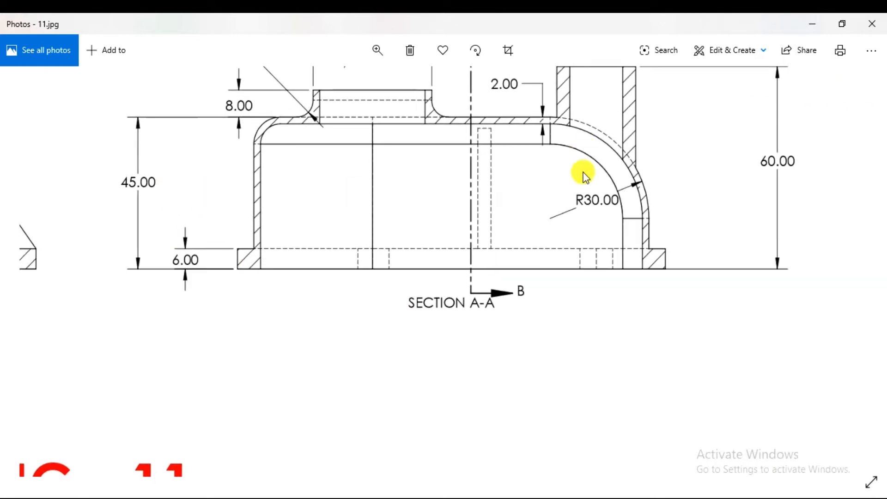
{"action": "scroll", "coordinate": [509, 245], "scroll_direction": "down", "scroll_amount": 5}
{"action": "scroll", "coordinate": [652, 102], "scroll_direction": "up", "scroll_amount": 2}
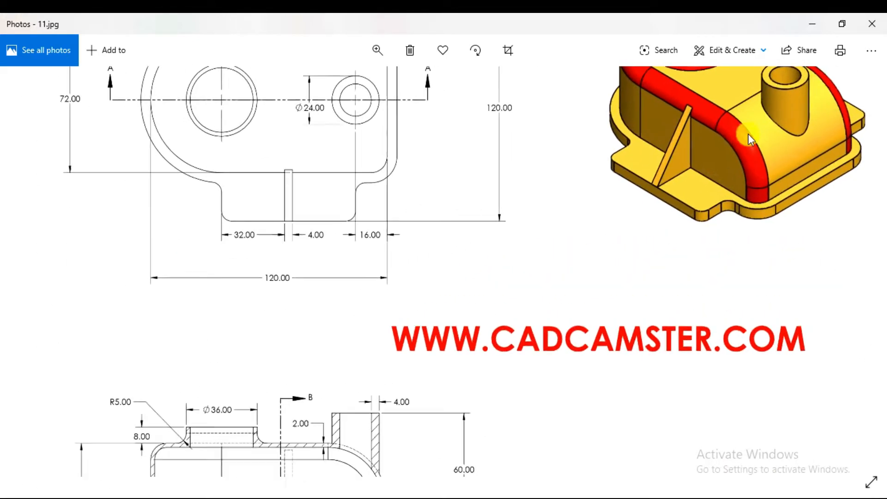
{"action": "scroll", "coordinate": [550, 219], "scroll_direction": "down", "scroll_amount": 2}
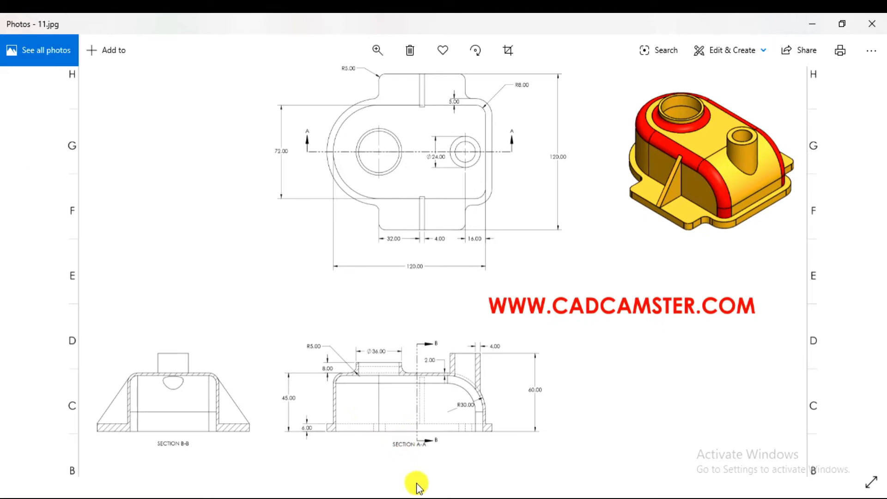
Step: Switch back to Inventor, close the finished part 11 and create a new part
{"action": "left_click", "coordinate": [425, 498]}
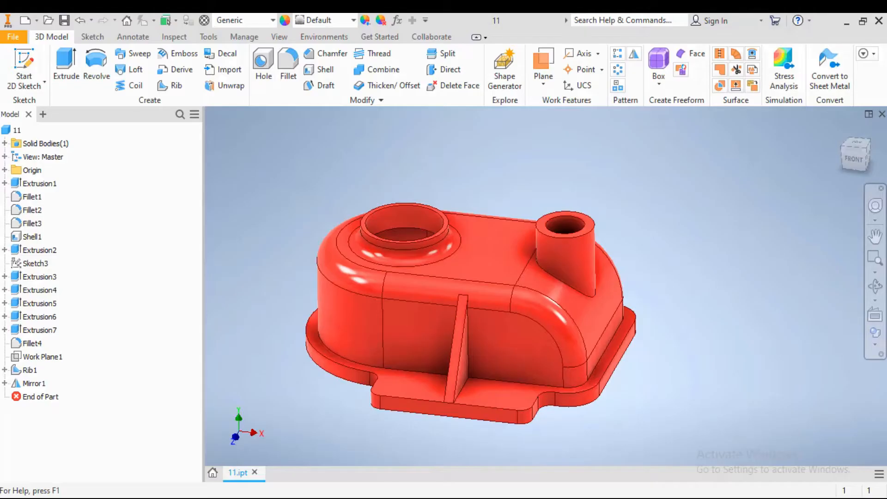
{"action": "left_click", "coordinate": [873, 115]}
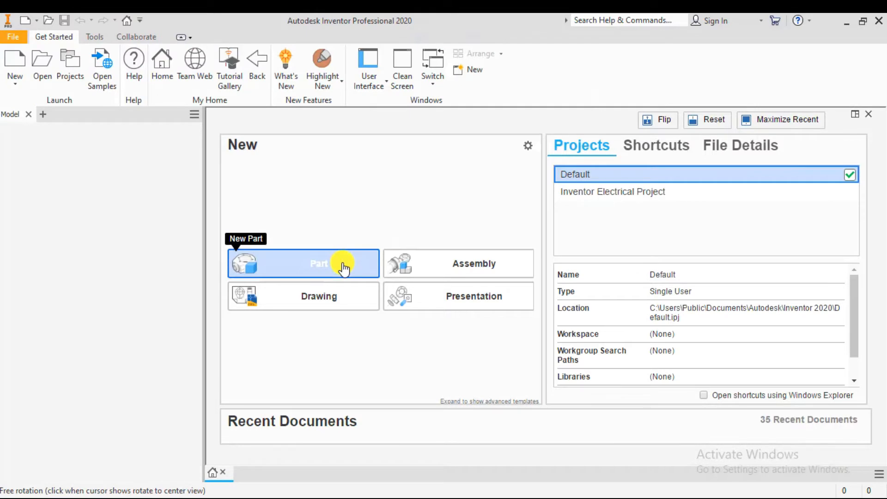
{"action": "left_click", "coordinate": [277, 258]}
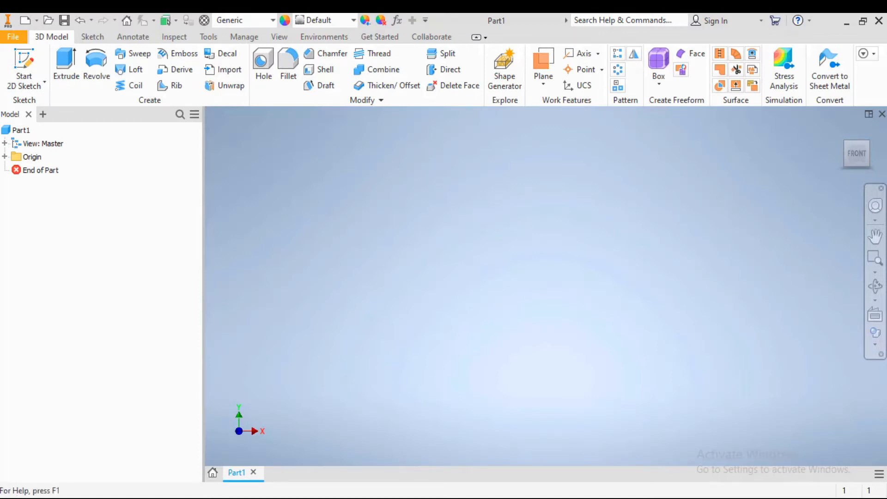
Step: Check the drawing in Photos once more and start a 2D sketch on the new Inventor part's XY plane
{"action": "left_click", "coordinate": [410, 498]}
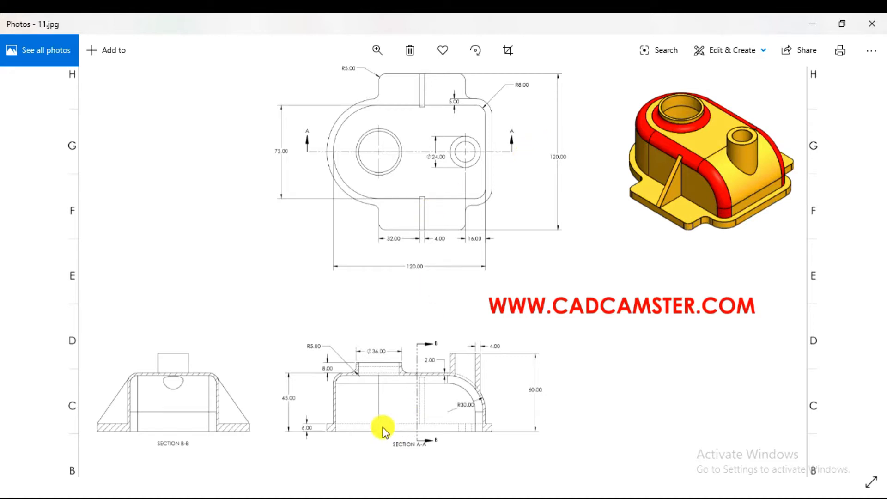
{"action": "scroll", "coordinate": [371, 429], "scroll_direction": "up", "scroll_amount": 1}
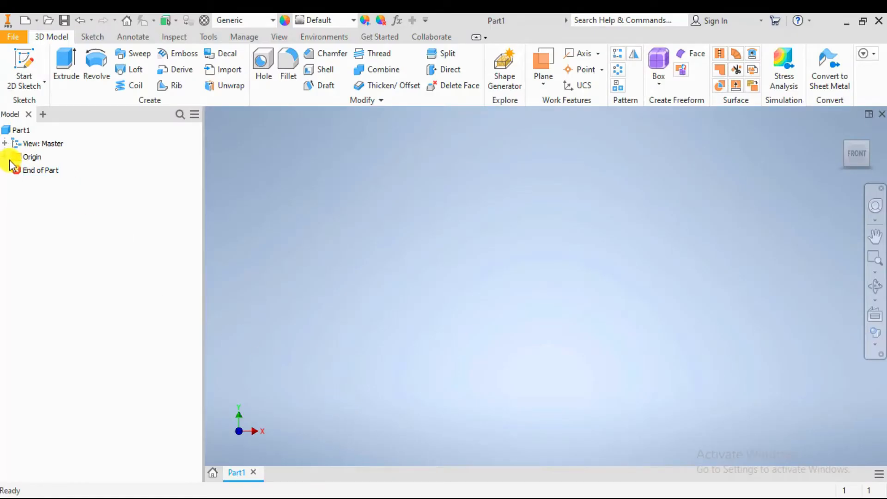
{"action": "left_click", "coordinate": [6, 157]}
{"action": "left_click", "coordinate": [27, 196]}
{"action": "left_click", "coordinate": [39, 195]}
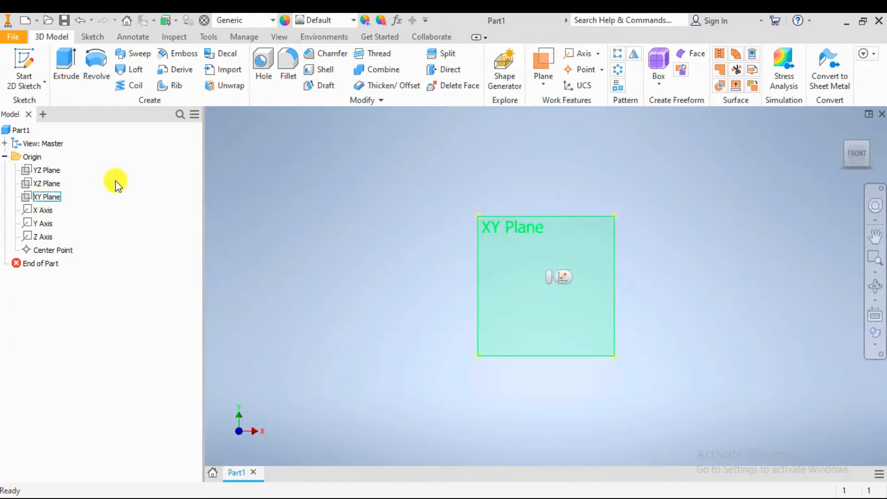
{"action": "left_click", "coordinate": [27, 65]}
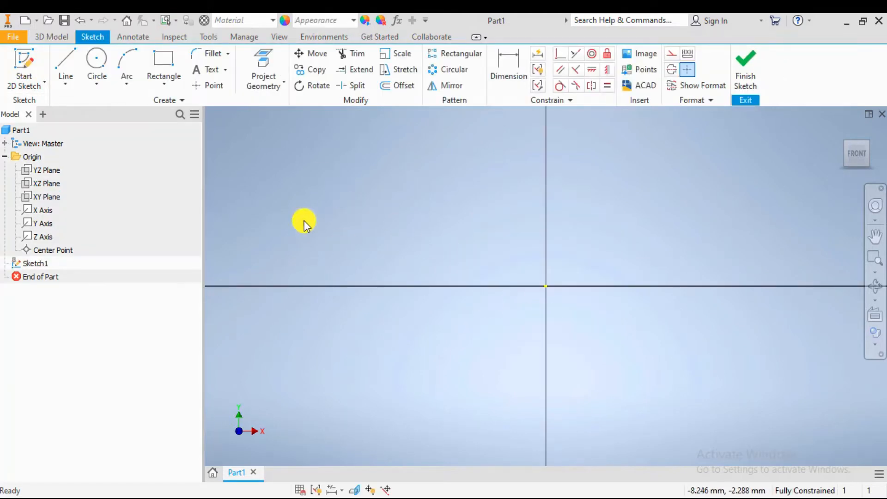
Step: Draw a two-point center rectangle centred on the origin, 120 mm wide and 39 mm high
{"action": "left_click", "coordinate": [165, 84]}
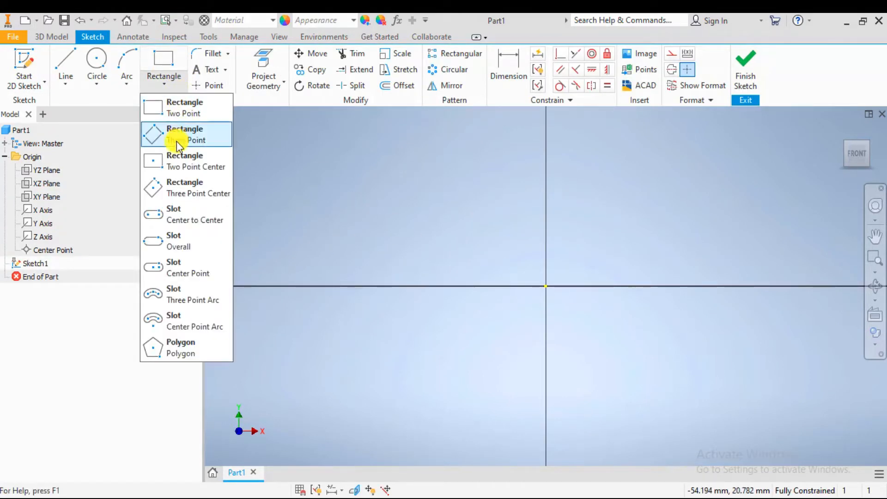
{"action": "left_click", "coordinate": [172, 155]}
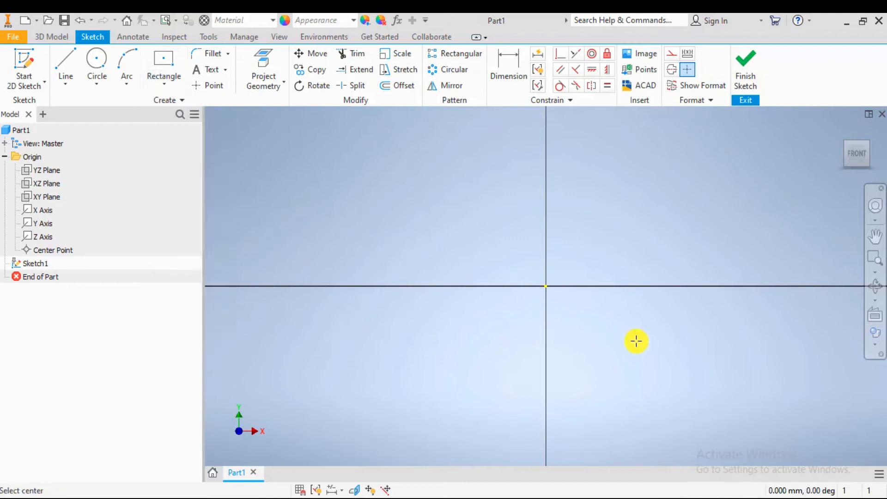
{"action": "left_click", "coordinate": [545, 286]}
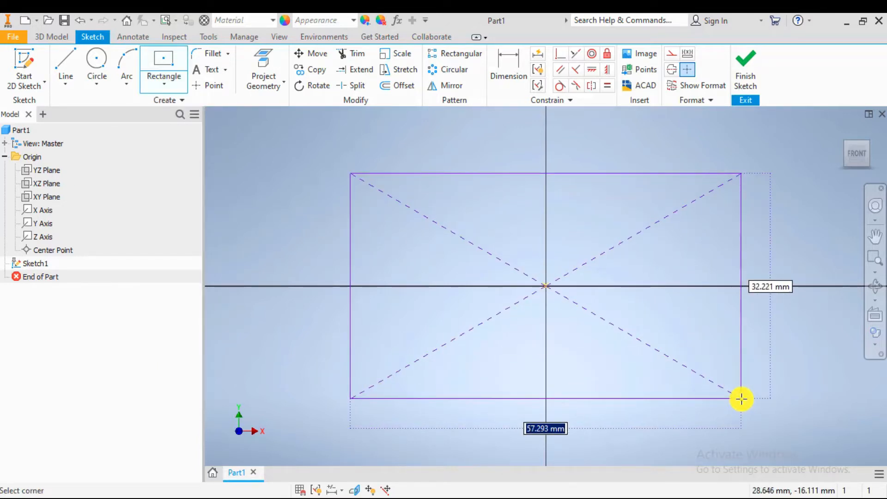
{"action": "type", "text": "12"}
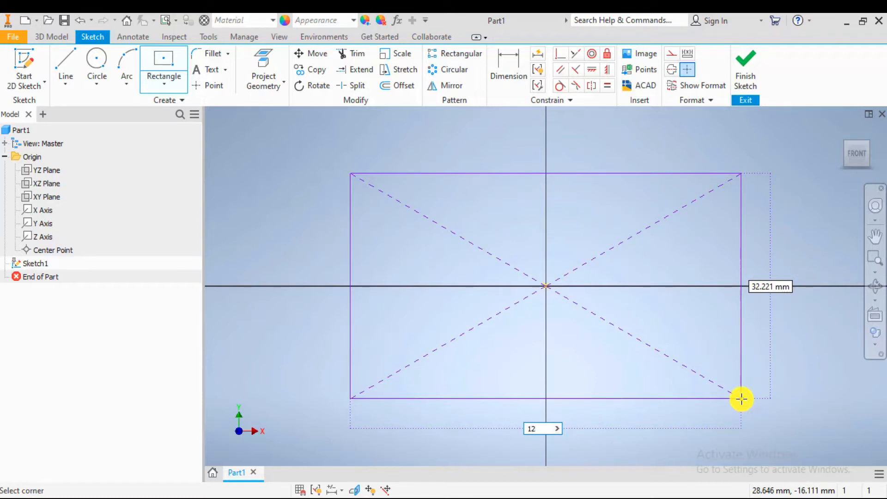
{"action": "type", "text": "0"}
{"action": "key", "text": "Tab"}
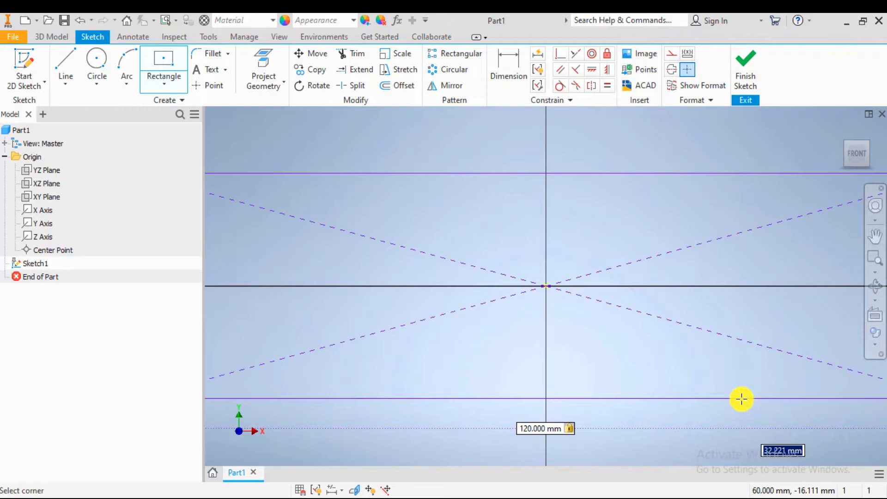
{"action": "type", "text": "3.2"}
{"action": "type", "text": "9"}
{"action": "key", "text": "Return"}
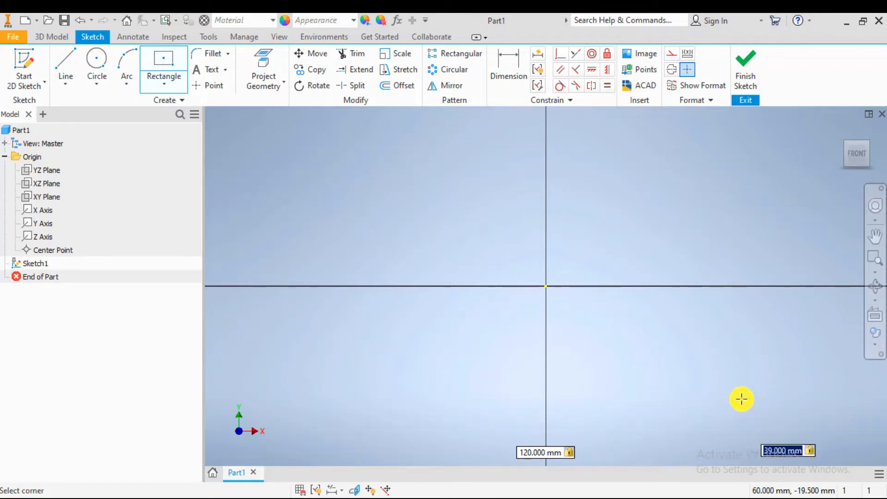
Step: End the rectangle command and start an Extrude of the rectangle's profile
{"action": "scroll", "coordinate": [635, 333], "scroll_direction": "up", "scroll_amount": 5}
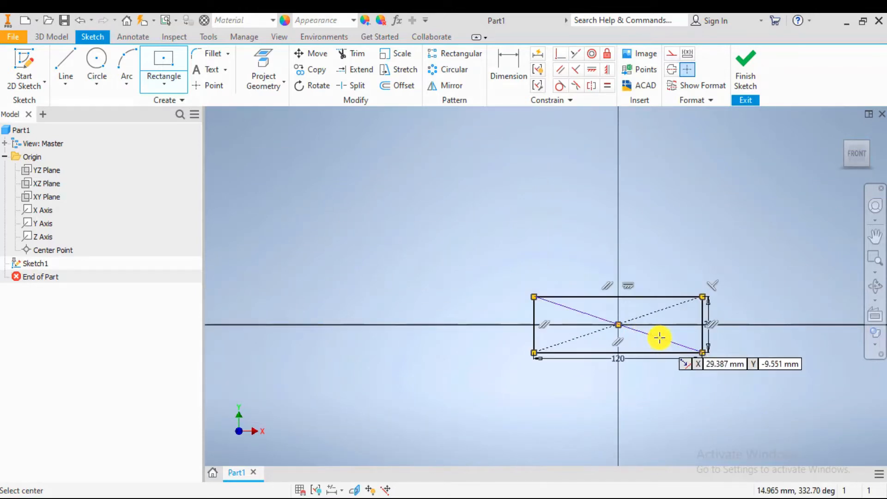
{"action": "scroll", "coordinate": [658, 336], "scroll_direction": "down", "scroll_amount": 3}
{"action": "key", "text": "Escape"}
{"action": "scroll", "coordinate": [665, 340], "scroll_direction": "down", "scroll_amount": 4}
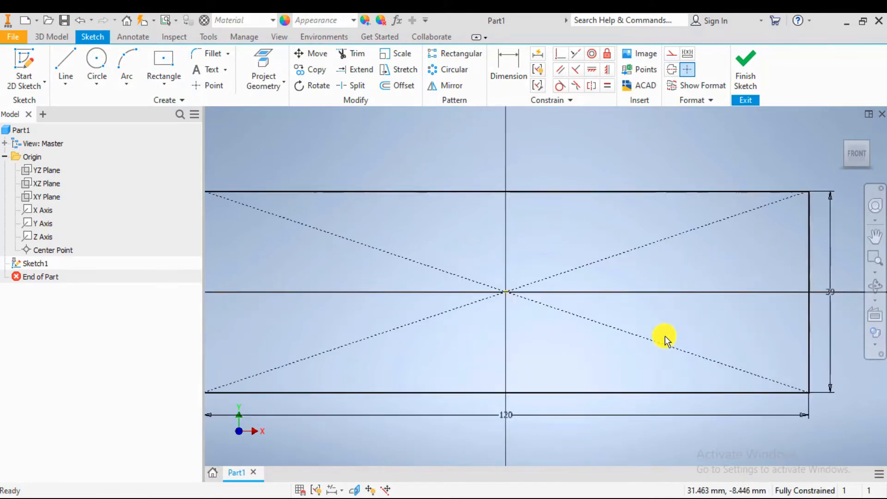
{"action": "scroll", "coordinate": [665, 340], "scroll_direction": "up", "scroll_amount": 3}
{"action": "middle_click_drag", "start_coordinate": [694, 341], "coordinate": [675, 340]}
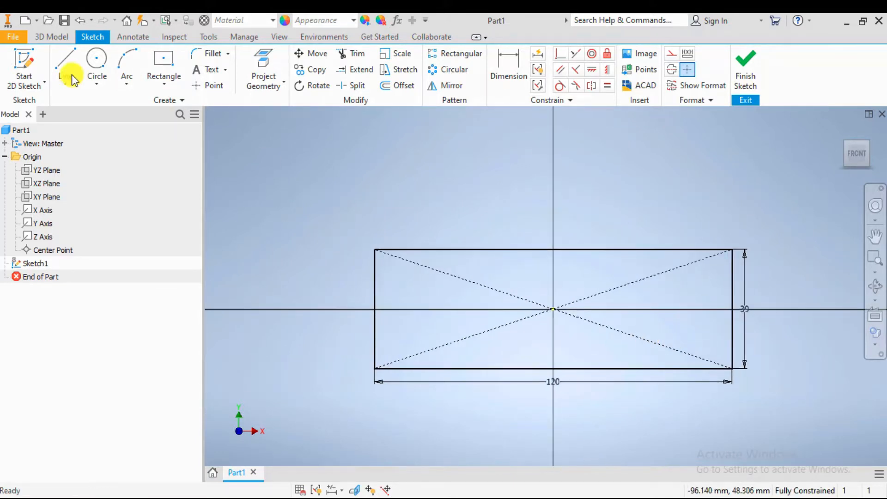
{"action": "left_click", "coordinate": [61, 39]}
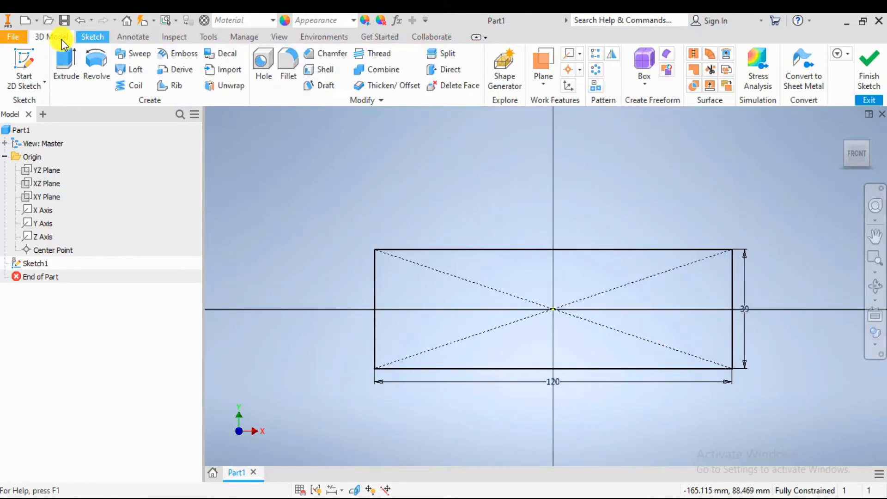
{"action": "left_click", "coordinate": [63, 64]}
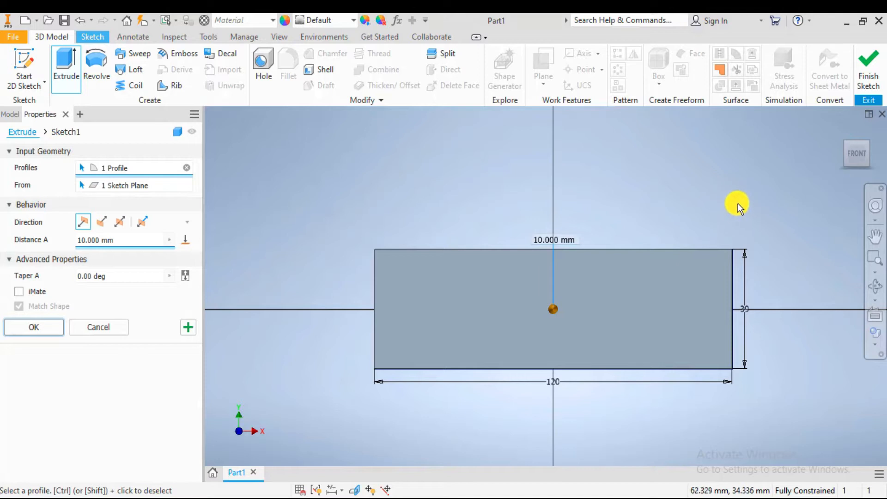
{"action": "middle_click_drag", "start_coordinate": [728, 200], "coordinate": [692, 217], "text": "shift"}
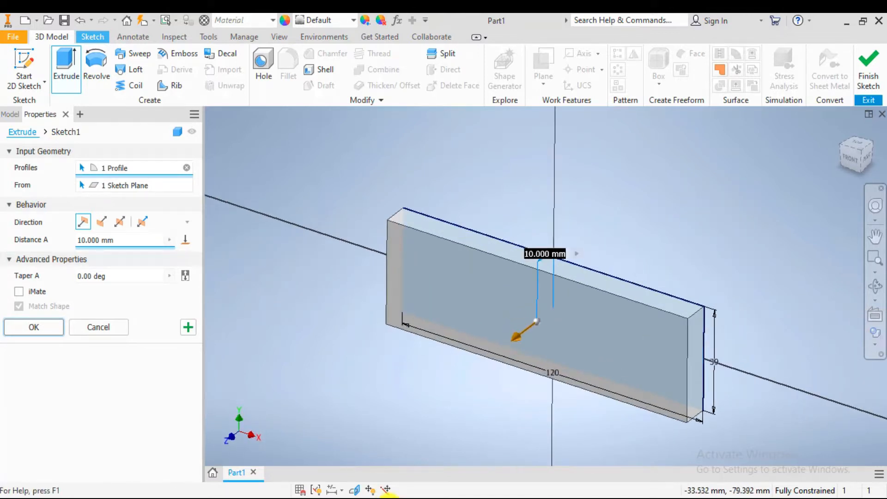
Step: Check the body's width in the Photos drawing, return to Inventor and extrude the rectangle symmetrically by 72 mm
{"action": "left_click", "coordinate": [388, 498]}
{"action": "left_click_drag", "start_coordinate": [377, 234], "coordinate": [374, 380]}
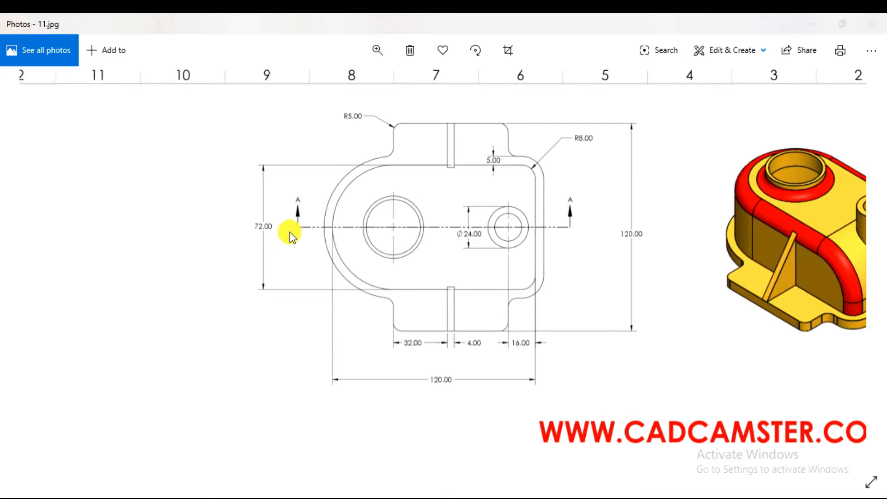
{"action": "key", "text": "alt+Tab"}
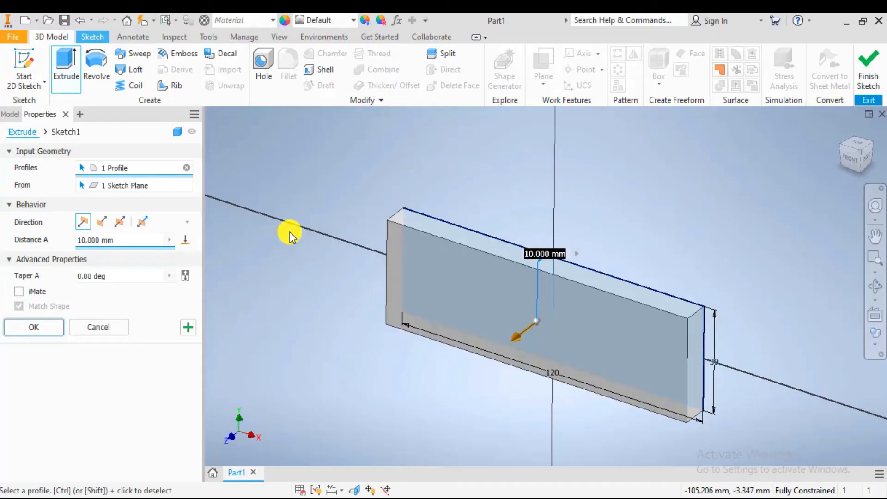
{"action": "left_click", "coordinate": [121, 225]}
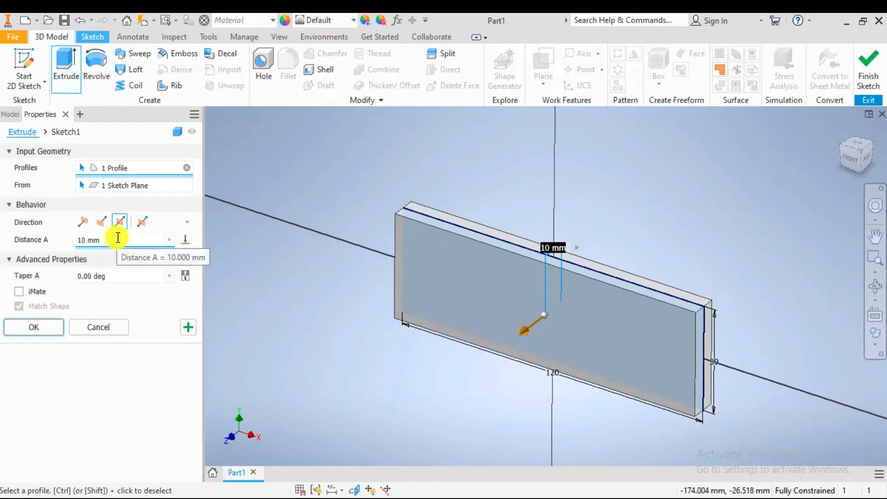
{"action": "type", "text": "72"}
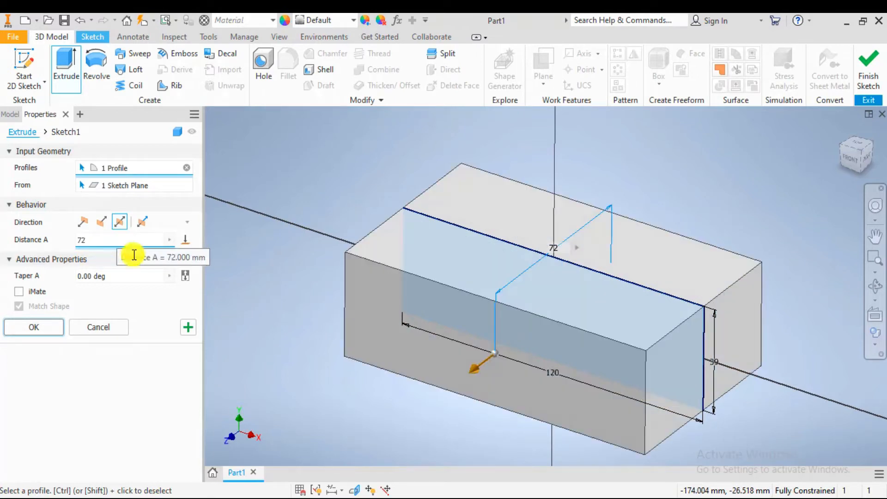
{"action": "left_click", "coordinate": [35, 327]}
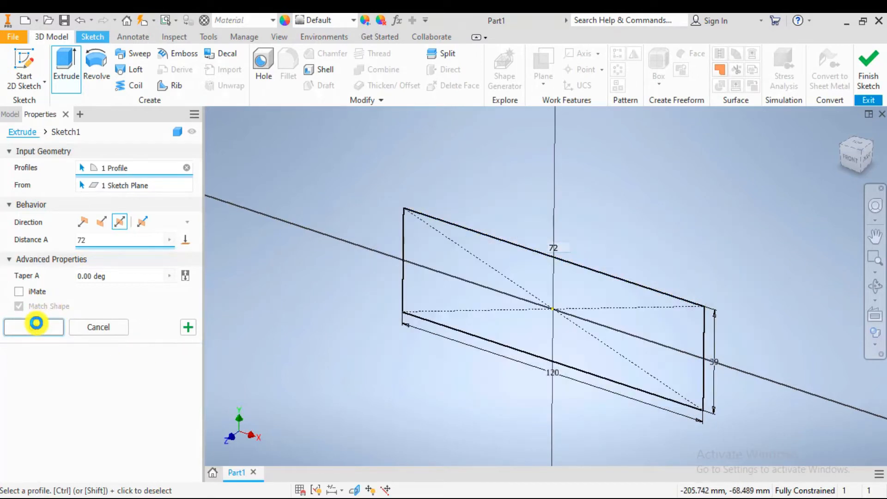
{"action": "scroll", "coordinate": [514, 254], "scroll_direction": "down", "scroll_amount": 4}
{"action": "scroll", "coordinate": [606, 277], "scroll_direction": "up", "scroll_amount": 2}
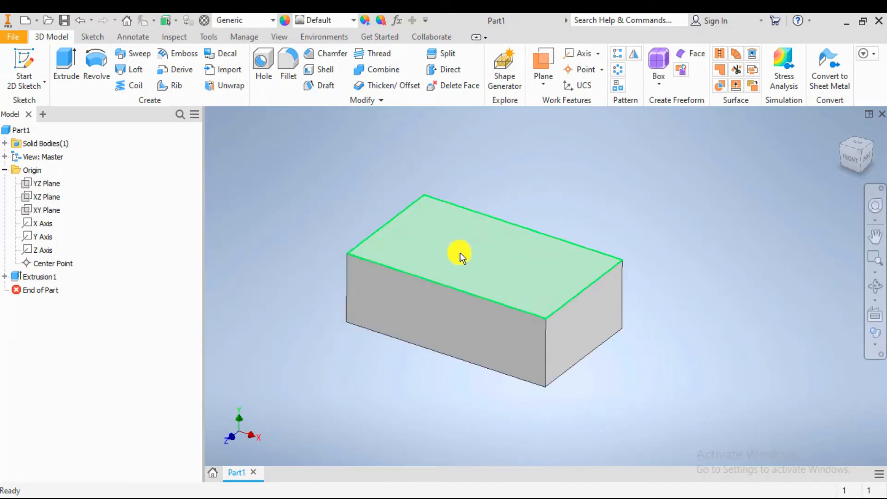
Step: Switch to the drawing in Photos and examine section A-A, the top view and the isometric view for the body's rounded edges
{"action": "scroll", "coordinate": [541, 359], "scroll_direction": "up", "scroll_amount": 3}
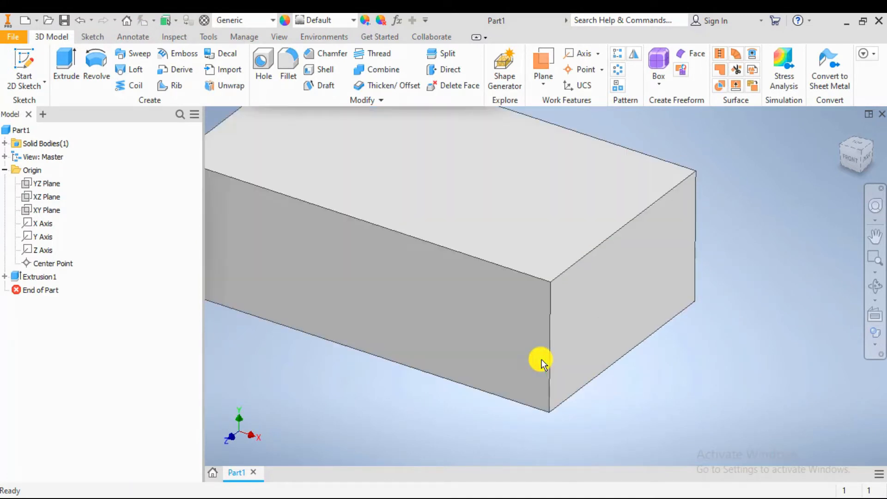
{"action": "key", "text": "alt+Tab"}
{"action": "left_click_drag", "start_coordinate": [564, 323], "coordinate": [426, 202]}
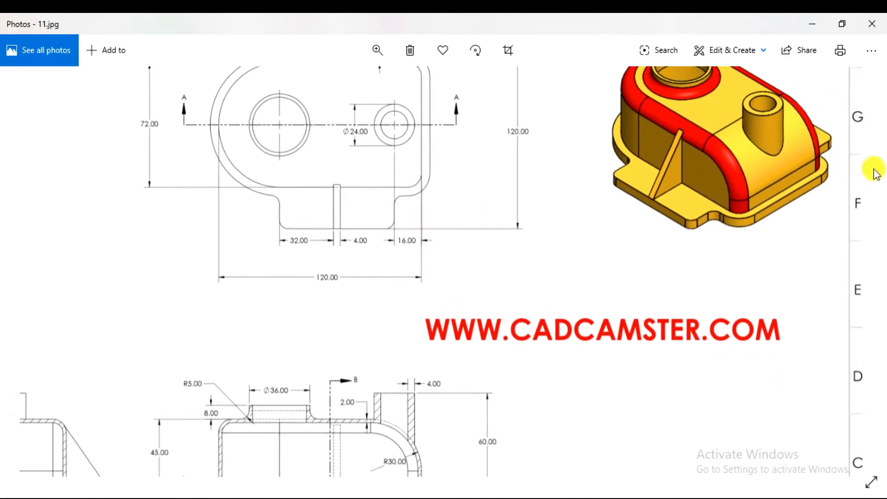
{"action": "scroll", "coordinate": [406, 406], "scroll_direction": "down", "scroll_amount": 3}
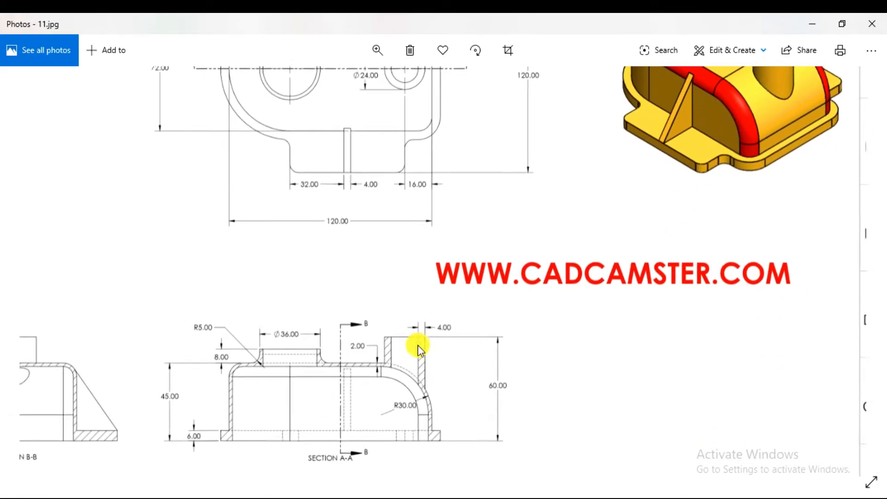
{"action": "scroll", "coordinate": [419, 363], "scroll_direction": "up", "scroll_amount": 2, "text": "ctrl"}
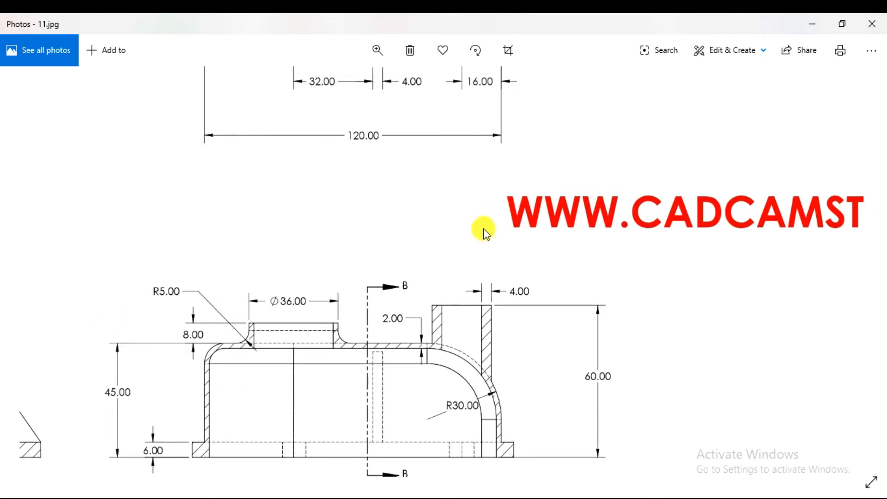
{"action": "scroll", "coordinate": [483, 231], "scroll_direction": "up", "scroll_amount": 6}
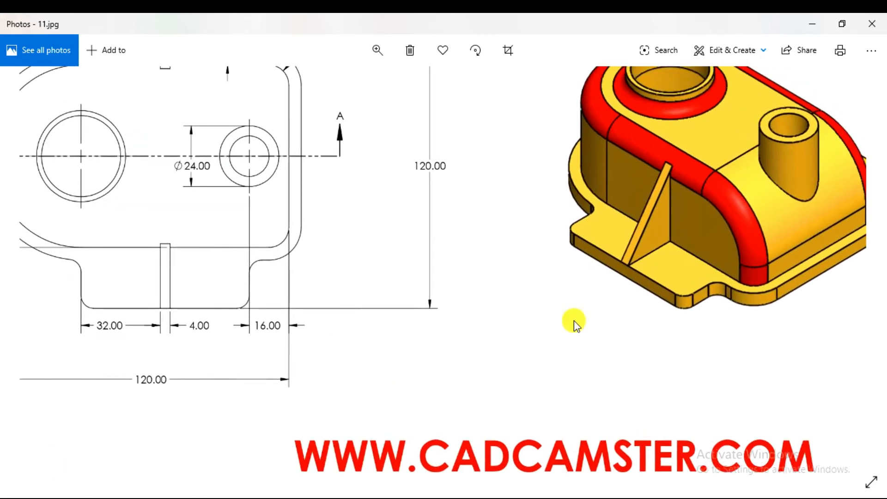
{"action": "scroll", "coordinate": [573, 321], "scroll_direction": "up", "scroll_amount": 2}
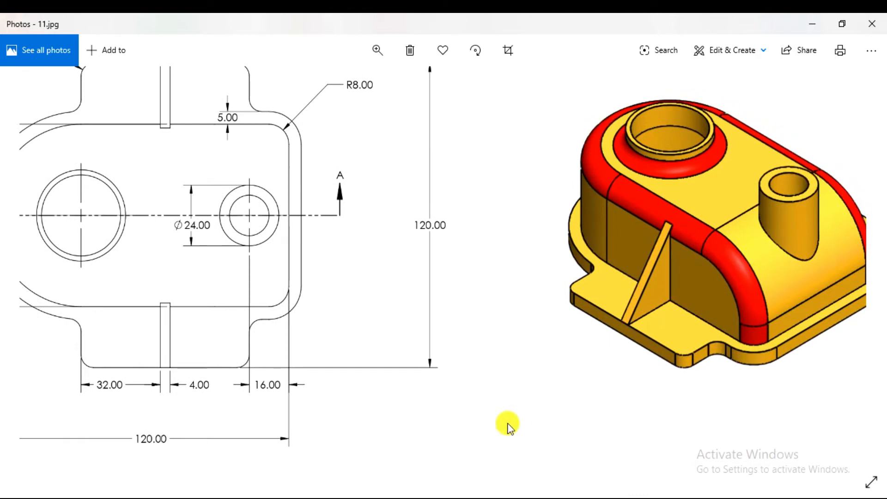
Step: Switch back to Inventor and fillet the block's upper short edge at the +X end with a 30 mm radius
{"action": "key", "text": "alt+Tab"}
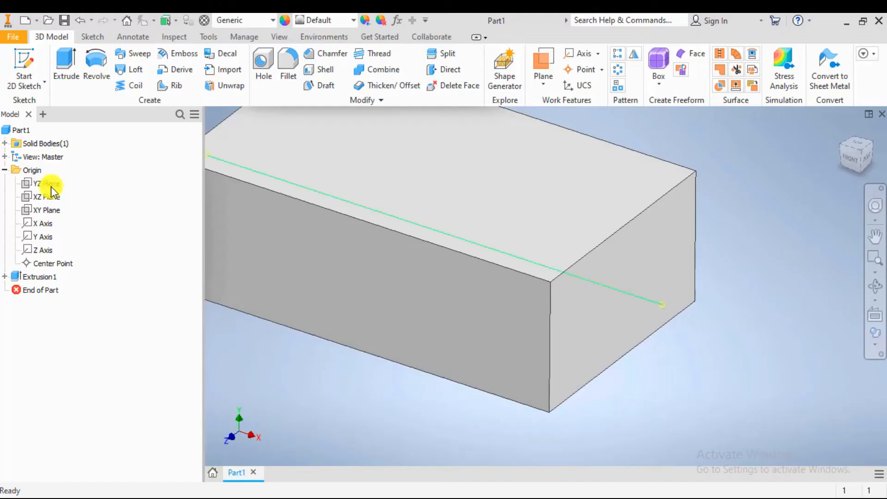
{"action": "left_click", "coordinate": [289, 65]}
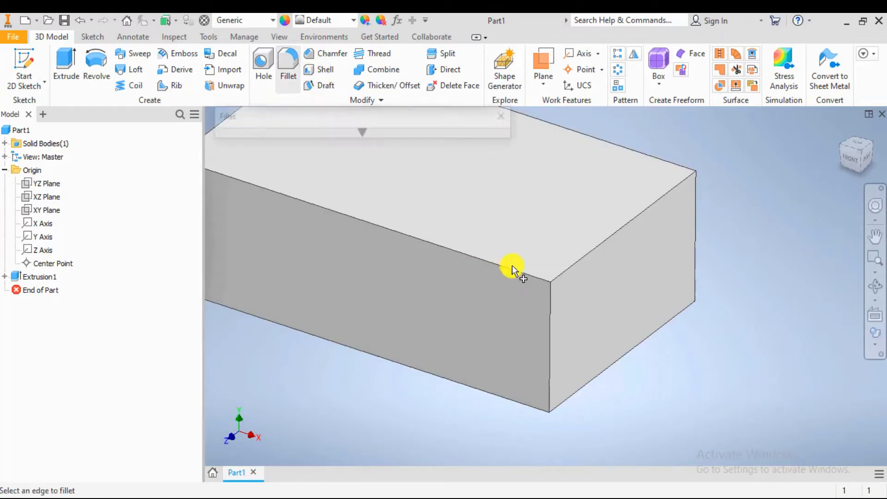
{"action": "left_click", "coordinate": [585, 255]}
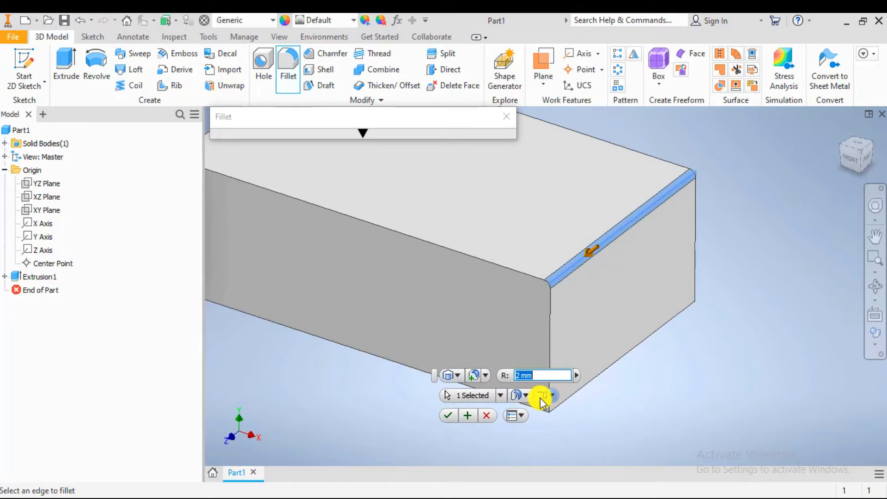
{"action": "key", "text": "Return"}
{"action": "scroll", "coordinate": [540, 398], "scroll_direction": "down", "scroll_amount": 6}
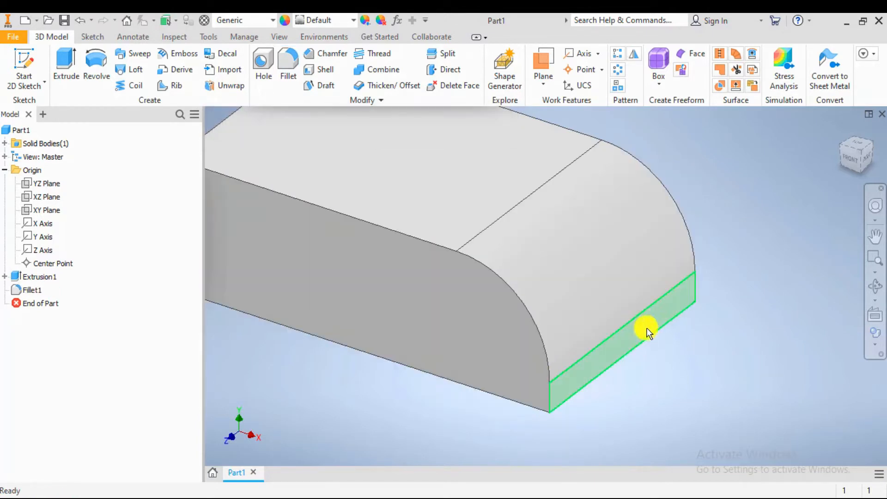
{"action": "scroll", "coordinate": [629, 299], "scroll_direction": "up", "scroll_amount": 2}
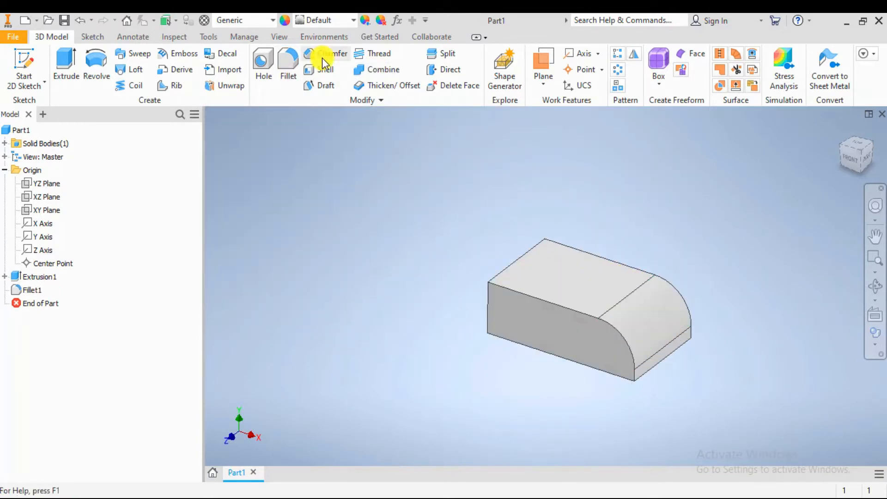
Step: Apply a full round fillet to the block's flat -X end, using the two long side faces as side sets and the end face as centre
{"action": "left_click", "coordinate": [290, 57]}
{"action": "scroll", "coordinate": [637, 291], "scroll_direction": "up", "scroll_amount": 4}
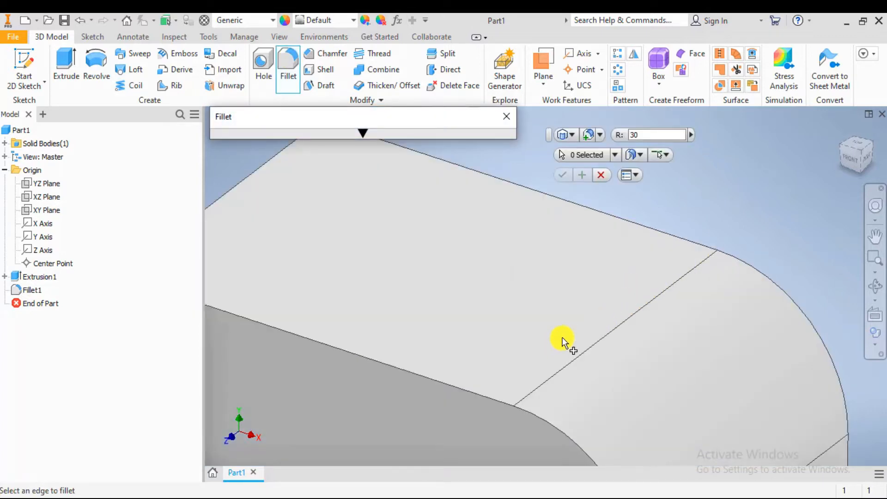
{"action": "scroll", "coordinate": [565, 341], "scroll_direction": "down", "scroll_amount": 4}
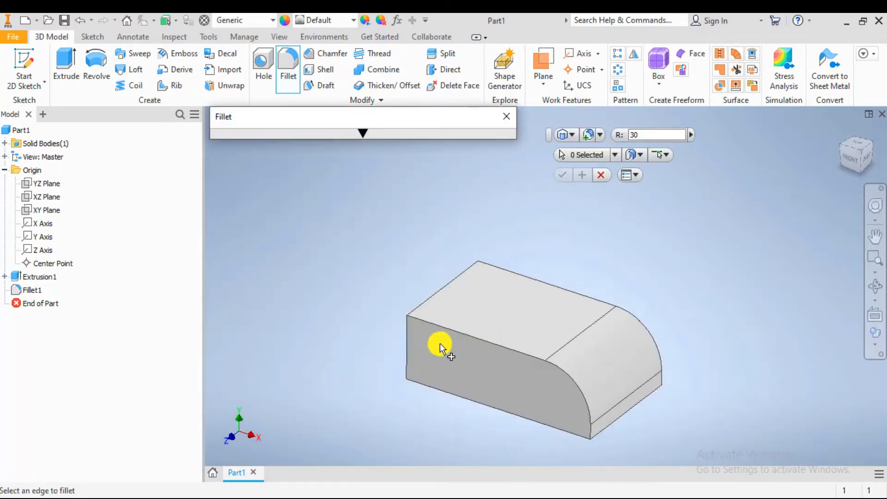
{"action": "left_click", "coordinate": [576, 135]}
{"action": "left_click", "coordinate": [575, 180]}
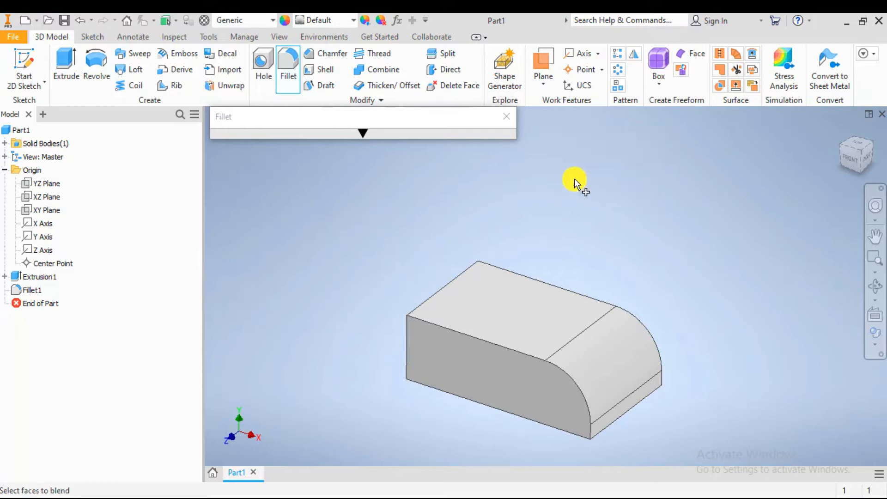
{"action": "left_click", "coordinate": [475, 374]}
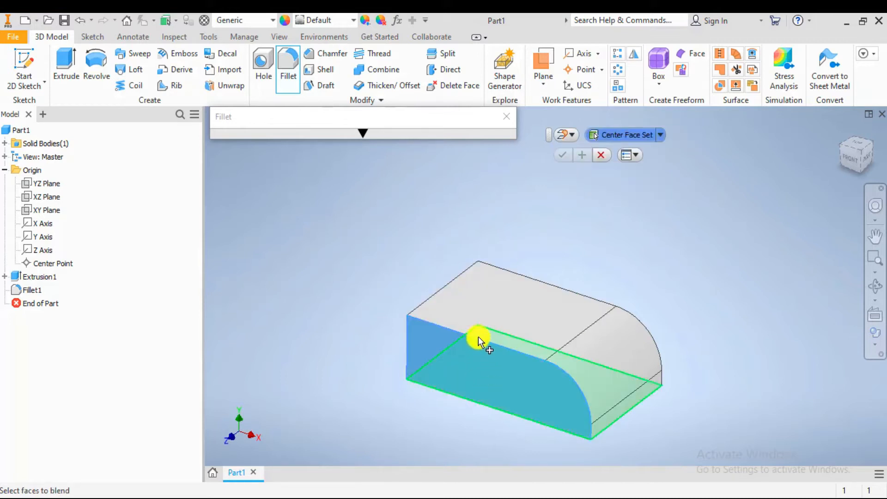
{"action": "middle_click_drag", "start_coordinate": [469, 318], "coordinate": [537, 323], "text": "shift"}
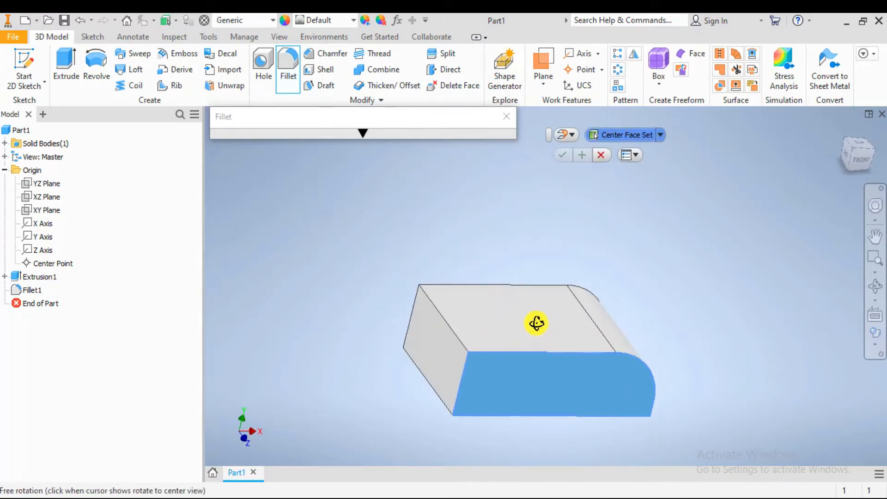
{"action": "left_click", "coordinate": [452, 340]}
{"action": "middle_click_drag", "start_coordinate": [444, 257], "coordinate": [529, 294], "text": "shift"}
{"action": "left_click", "coordinate": [484, 328]}
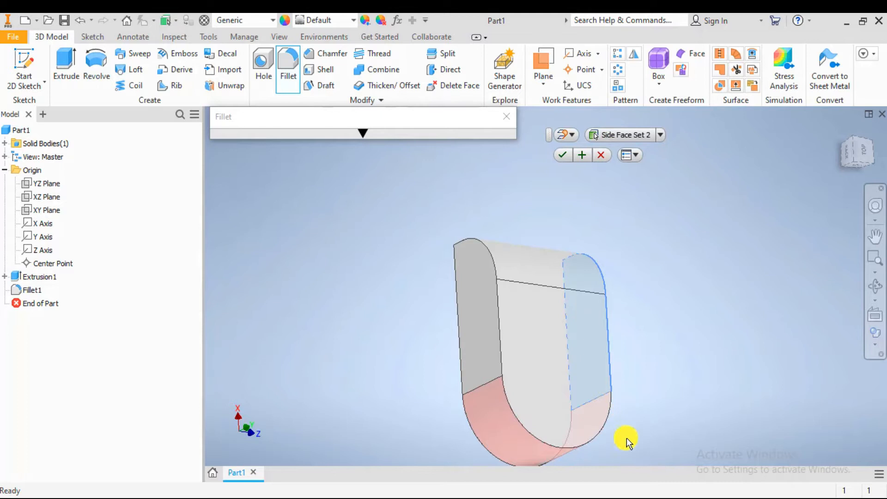
{"action": "left_click", "coordinate": [557, 156]}
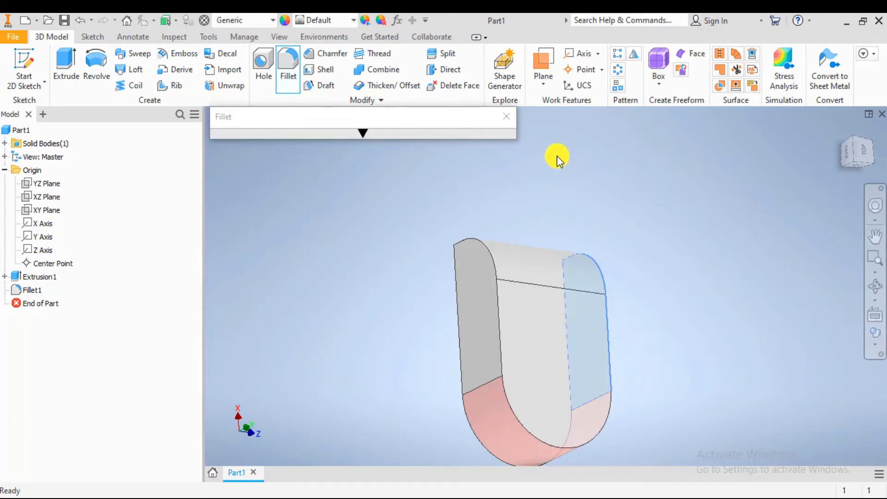
{"action": "middle_click_drag", "start_coordinate": [652, 390], "coordinate": [573, 337], "text": "shift"}
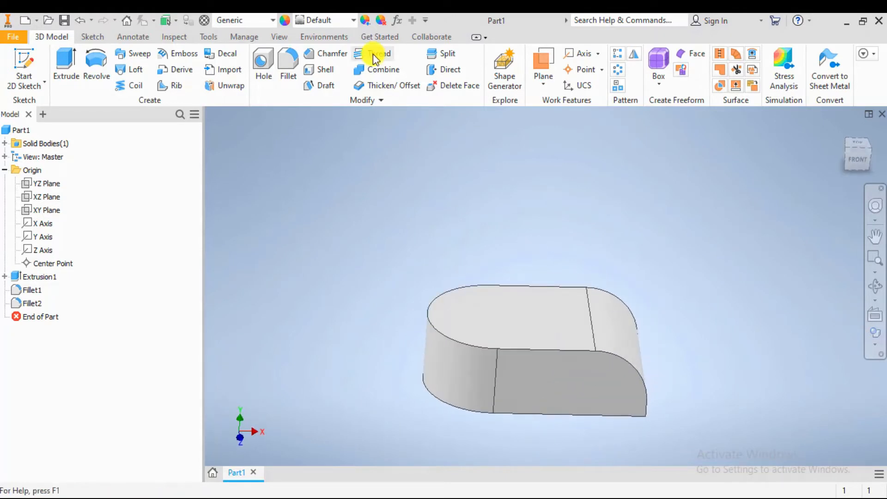
Step: Fillet the continuous edge loop around the body's top face and curved front with an 8 mm radius
{"action": "left_click", "coordinate": [297, 60]}
{"action": "scroll", "coordinate": [624, 363], "scroll_direction": "down", "scroll_amount": 3}
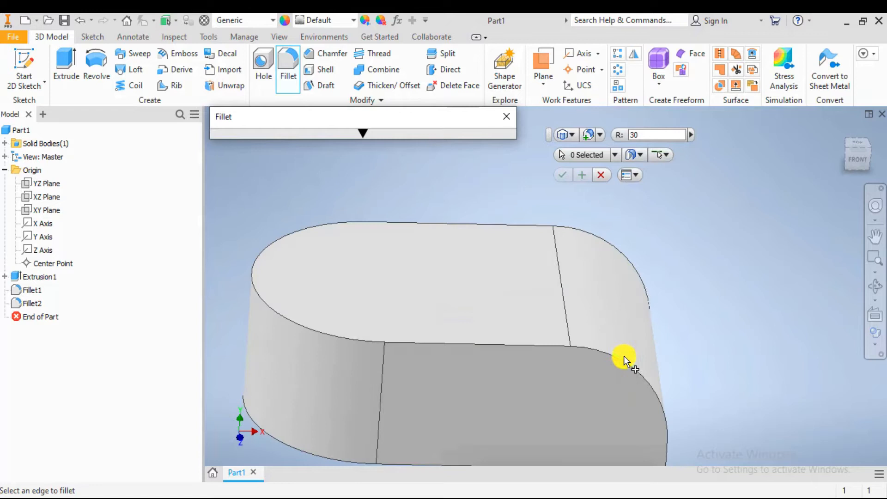
{"action": "left_click", "coordinate": [640, 135]}
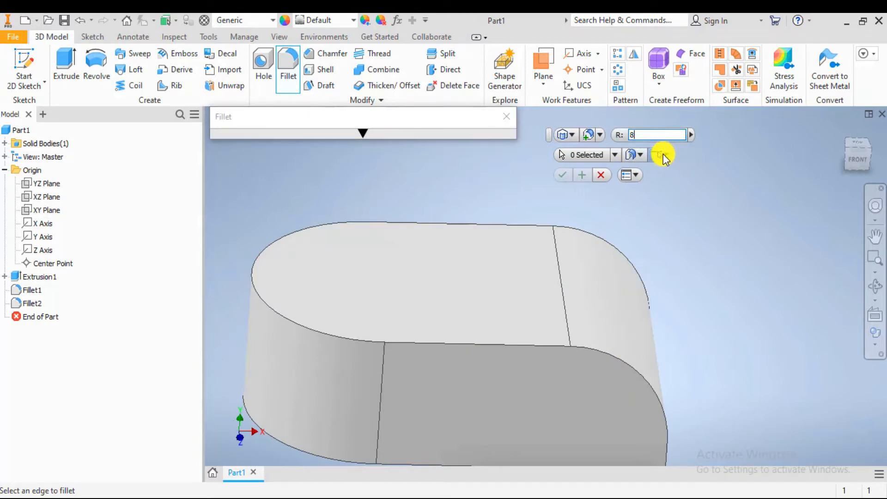
{"action": "left_click", "coordinate": [428, 342]}
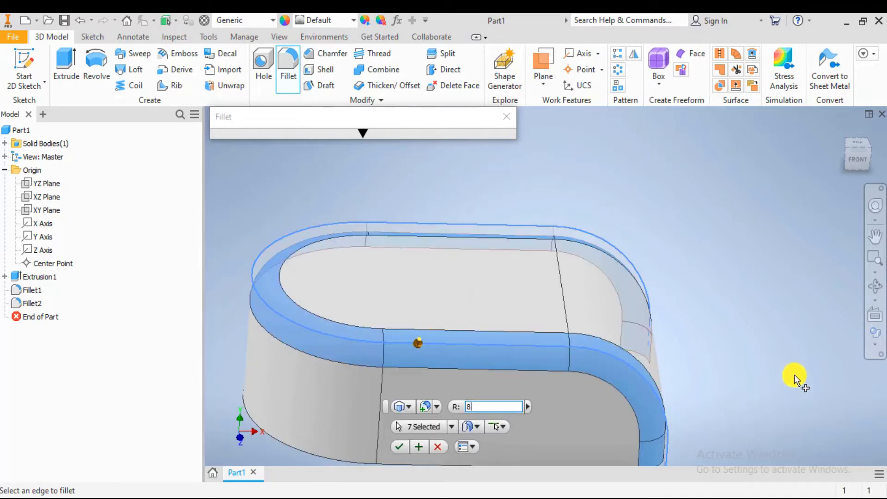
{"action": "middle_click_drag", "start_coordinate": [759, 387], "coordinate": [725, 378], "text": "shift"}
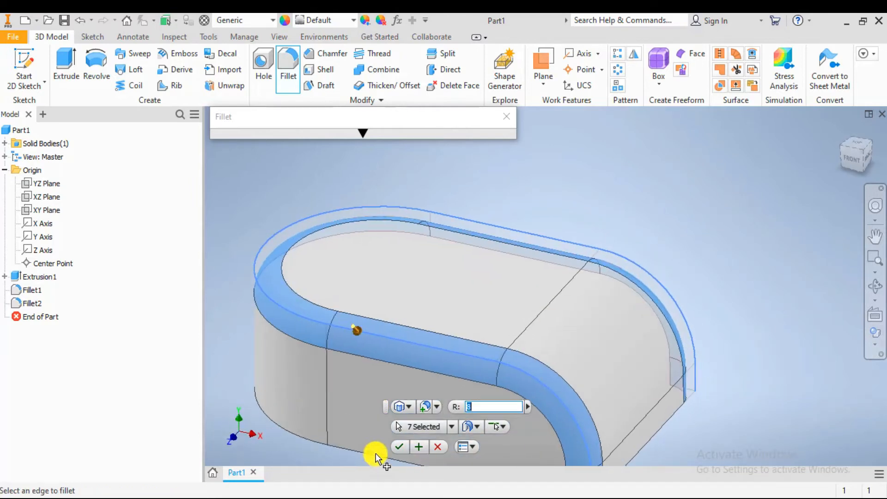
{"action": "left_click", "coordinate": [398, 446]}
{"action": "scroll", "coordinate": [560, 366], "scroll_direction": "up", "scroll_amount": 5}
{"action": "scroll", "coordinate": [560, 388], "scroll_direction": "down", "scroll_amount": 4}
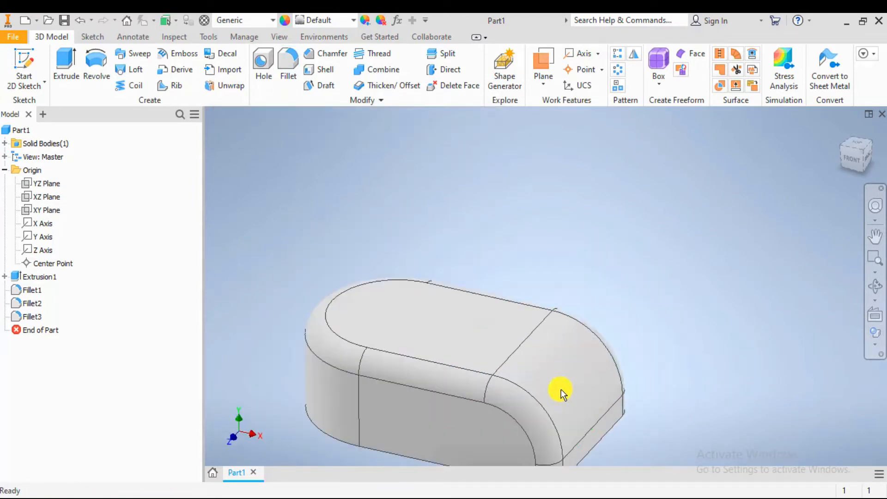
{"action": "scroll", "coordinate": [550, 374], "scroll_direction": "down", "scroll_amount": 2}
{"action": "scroll", "coordinate": [570, 301], "scroll_direction": "up", "scroll_amount": 5}
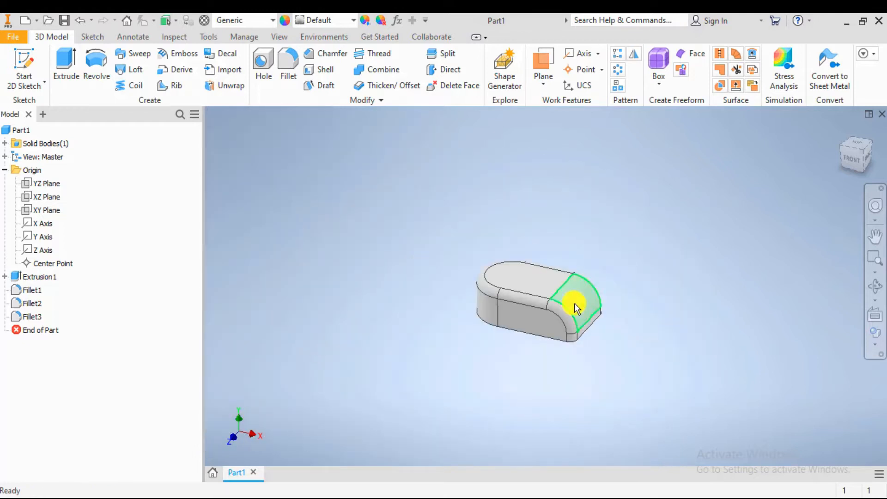
{"action": "scroll", "coordinate": [575, 303], "scroll_direction": "down", "scroll_amount": 3}
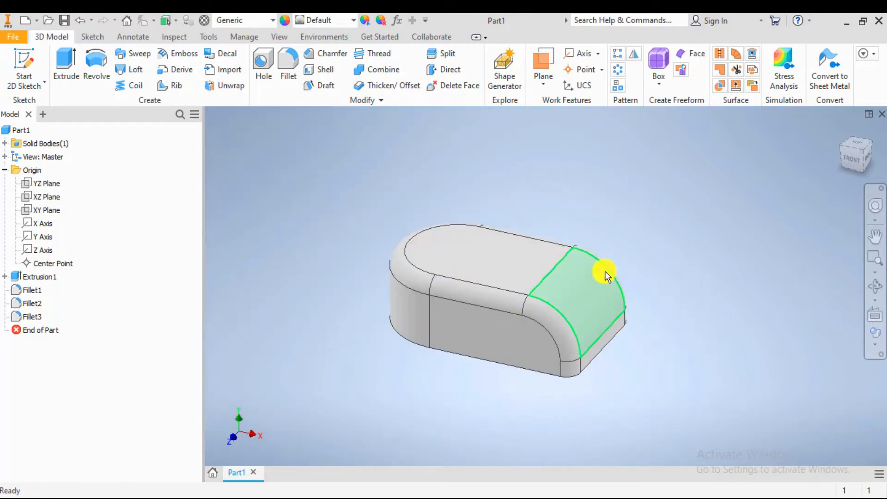
{"action": "scroll", "coordinate": [599, 271], "scroll_direction": "down", "scroll_amount": 3}
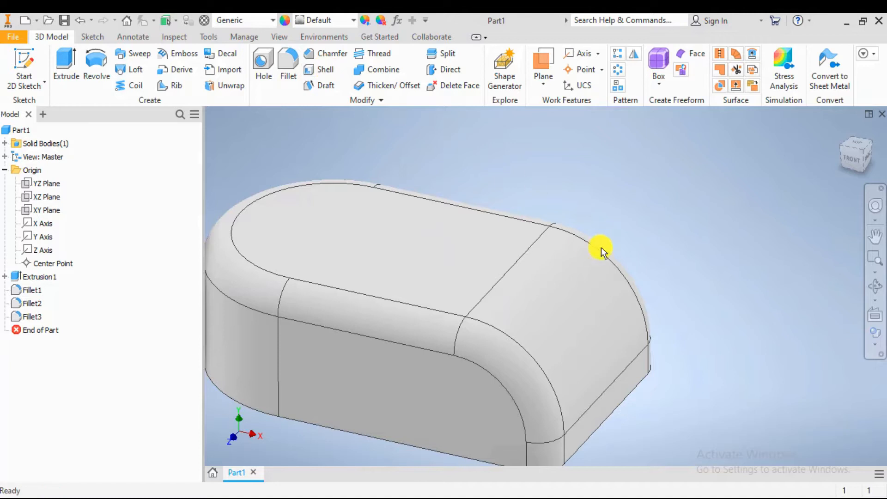
{"action": "scroll", "coordinate": [601, 254], "scroll_direction": "up", "scroll_amount": 5}
{"action": "scroll", "coordinate": [603, 258], "scroll_direction": "down", "scroll_amount": 3}
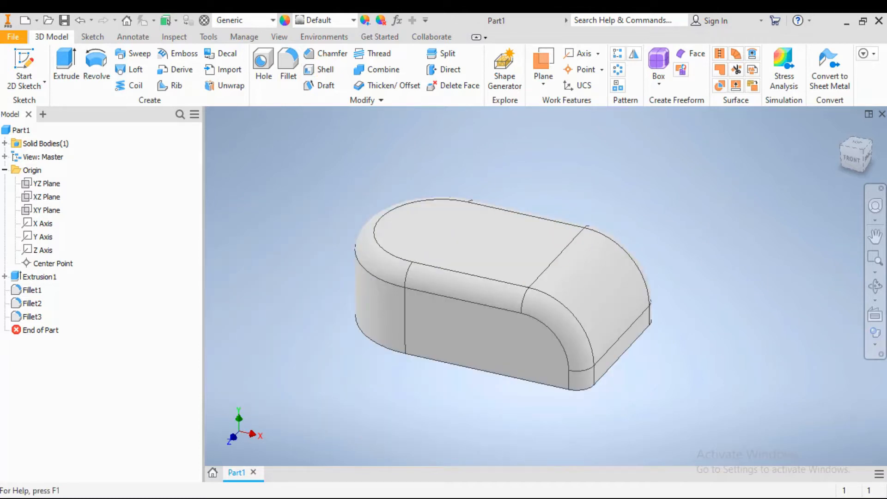
Step: Switch to the drawing in Photos and examine section A-A for the body's wall thickness
{"action": "left_click", "coordinate": [402, 498]}
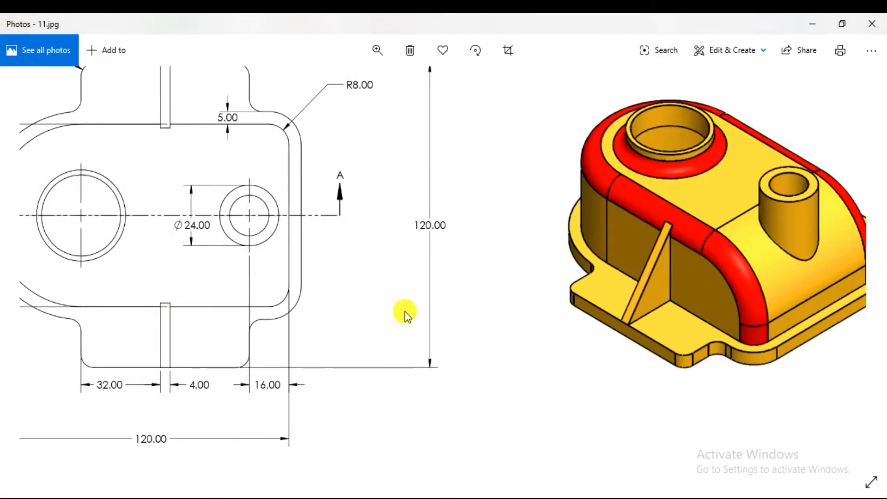
{"action": "scroll", "coordinate": [409, 307], "scroll_direction": "down", "scroll_amount": 4}
{"action": "scroll", "coordinate": [401, 441], "scroll_direction": "up", "scroll_amount": 5}
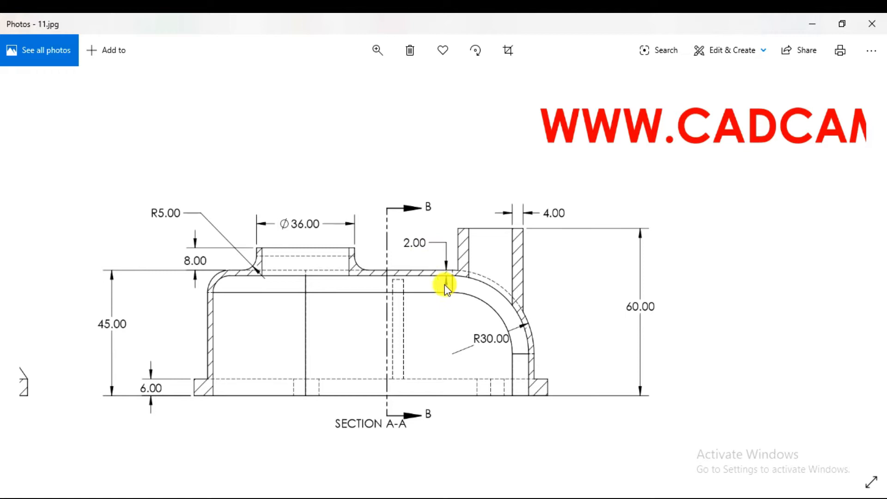
Step: Switch back to Inventor and shell the body with a 2 mm wall thickness, removing the flat bottom face
{"action": "left_click", "coordinate": [441, 497]}
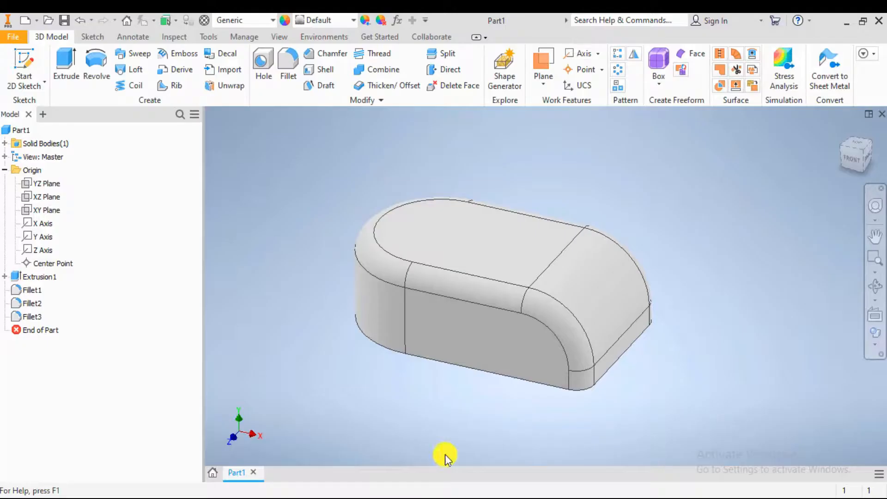
{"action": "left_click", "coordinate": [325, 70]}
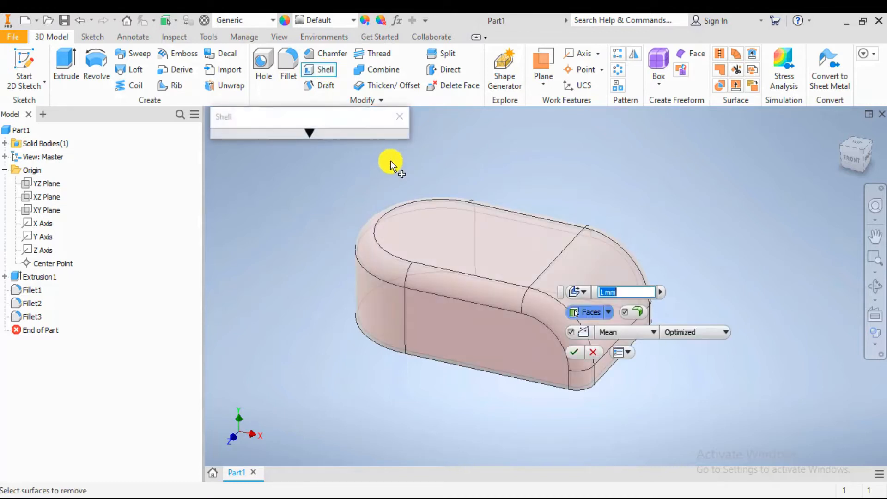
{"action": "type", "text": "2"}
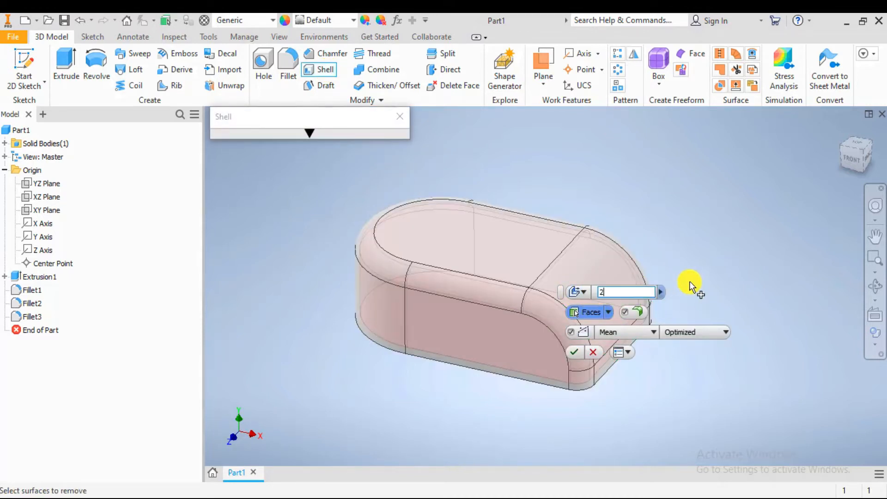
{"action": "middle_click_drag", "start_coordinate": [697, 295], "coordinate": [707, 239]}
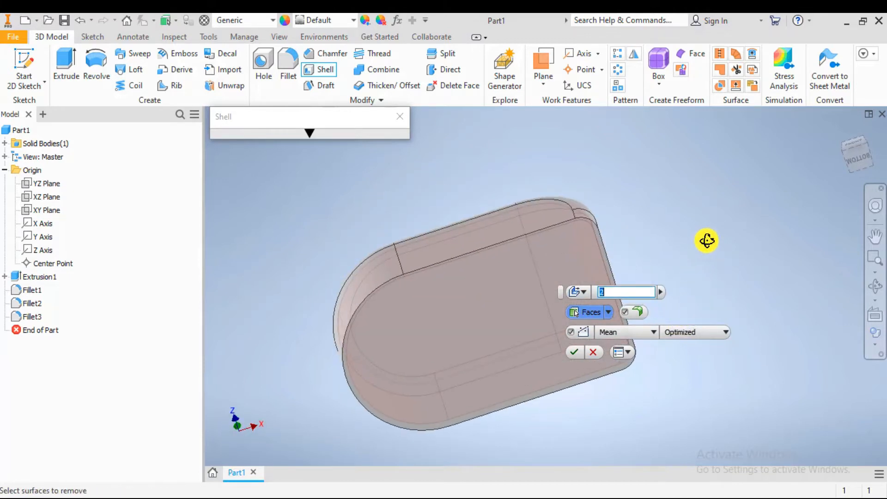
{"action": "left_click", "coordinate": [501, 296]}
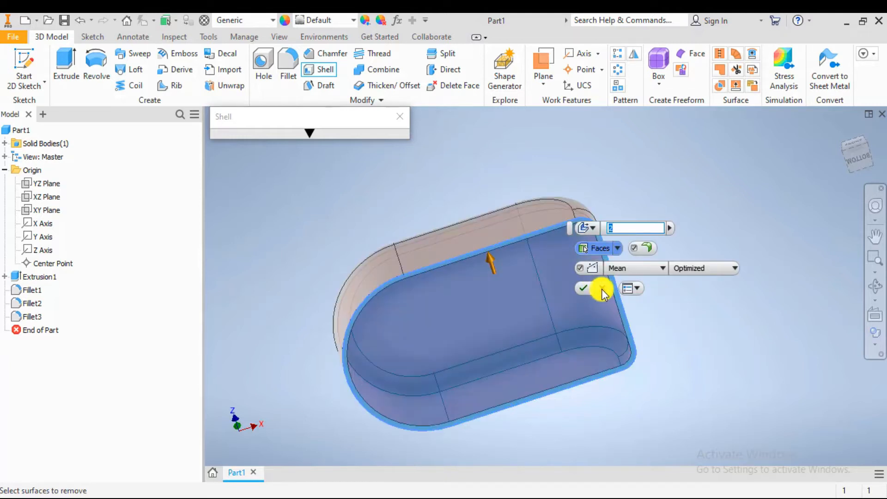
{"action": "left_click", "coordinate": [584, 290]}
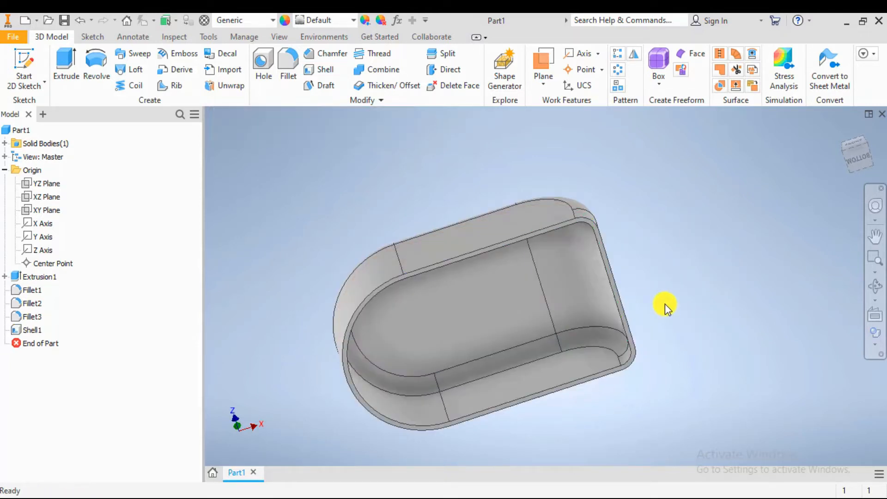
Step: Start a new sketch on the bottom rim face of the shelled body, viewed squarely from below
{"action": "middle_click_drag", "start_coordinate": [635, 295], "coordinate": [616, 239], "text": "shift"}
{"action": "scroll", "coordinate": [588, 250], "scroll_direction": "down", "scroll_amount": 6}
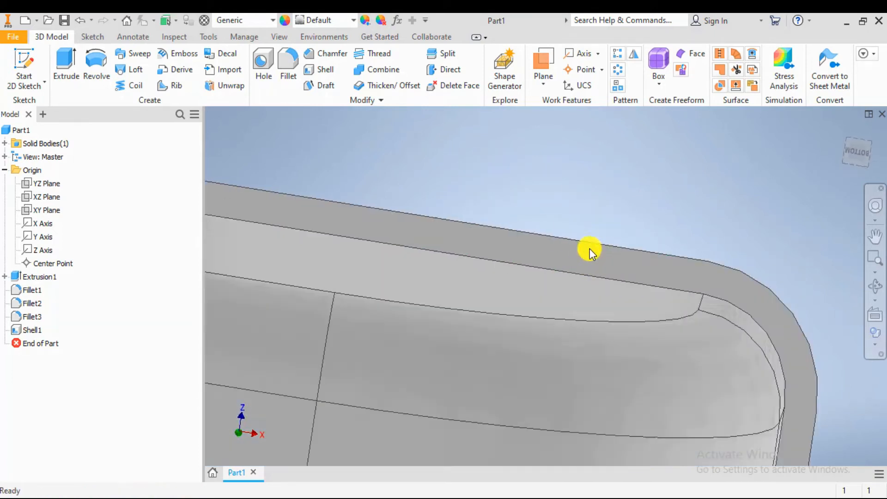
{"action": "scroll", "coordinate": [587, 254], "scroll_direction": "up", "scroll_amount": 4}
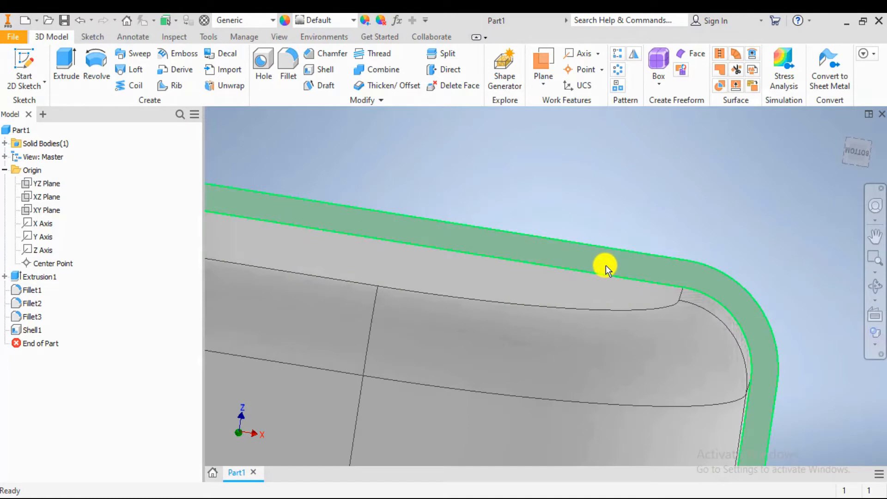
{"action": "left_click", "coordinate": [605, 266]}
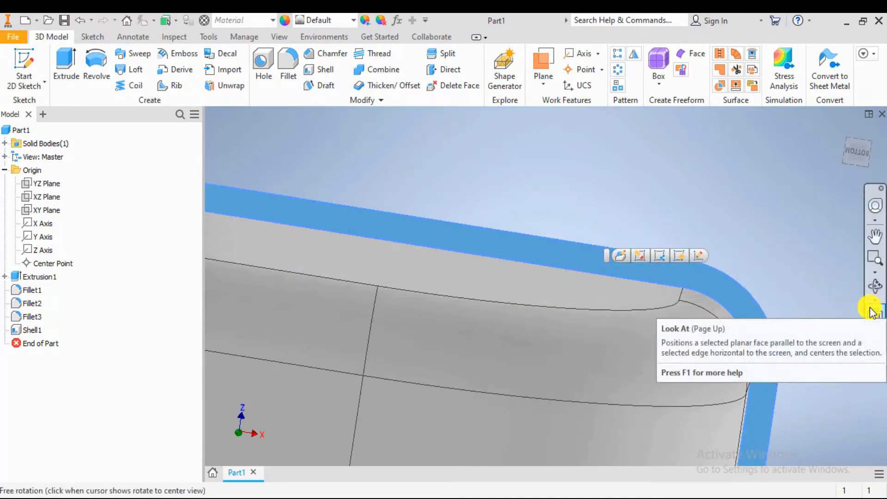
{"action": "left_click", "coordinate": [872, 312]}
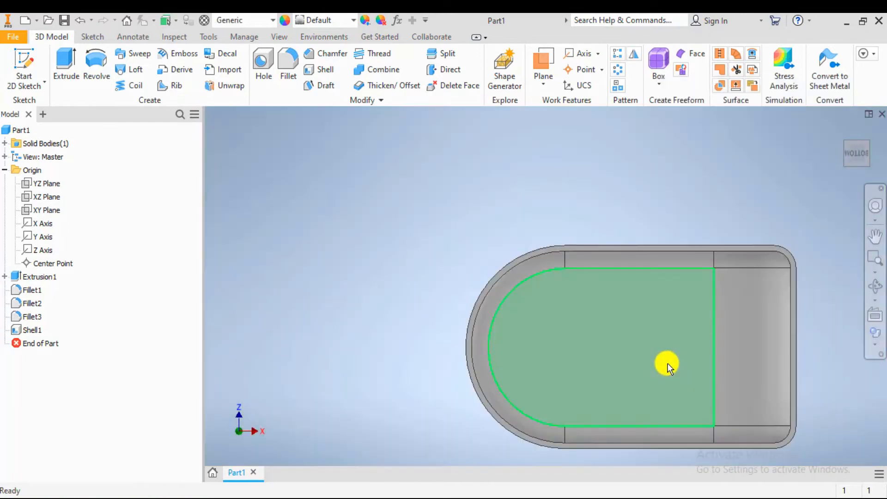
{"action": "scroll", "coordinate": [804, 392], "scroll_direction": "up", "scroll_amount": 2}
{"action": "scroll", "coordinate": [770, 356], "scroll_direction": "down", "scroll_amount": 4}
{"action": "middle_click_drag", "start_coordinate": [782, 318], "coordinate": [633, 275]}
{"action": "scroll", "coordinate": [633, 275], "scroll_direction": "up", "scroll_amount": 3}
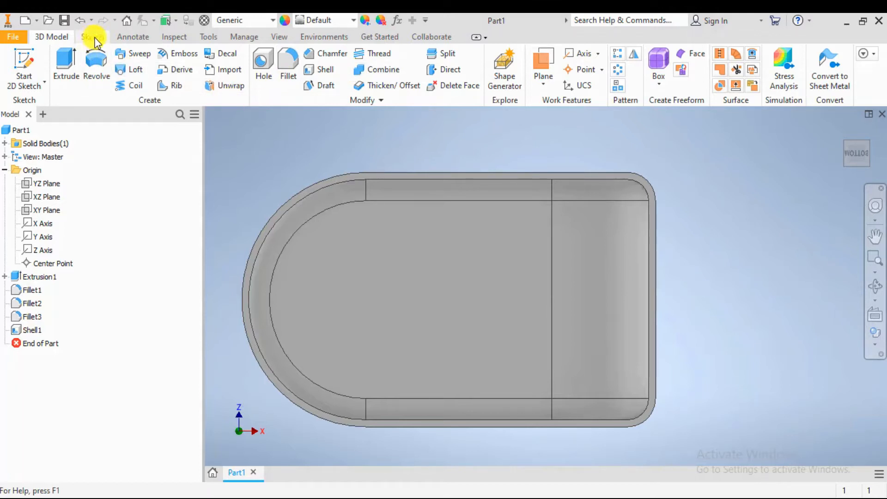
{"action": "scroll", "coordinate": [440, 169], "scroll_direction": "up", "scroll_amount": 5}
{"action": "left_click", "coordinate": [466, 212]}
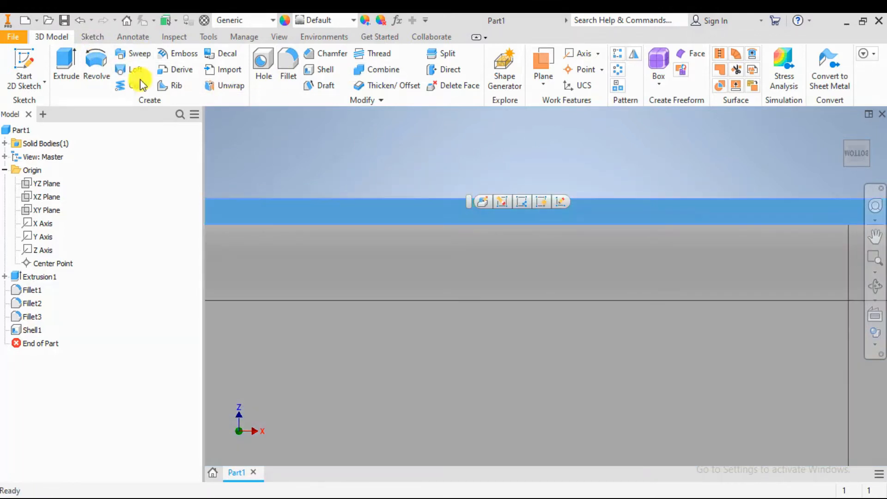
{"action": "left_click", "coordinate": [21, 56]}
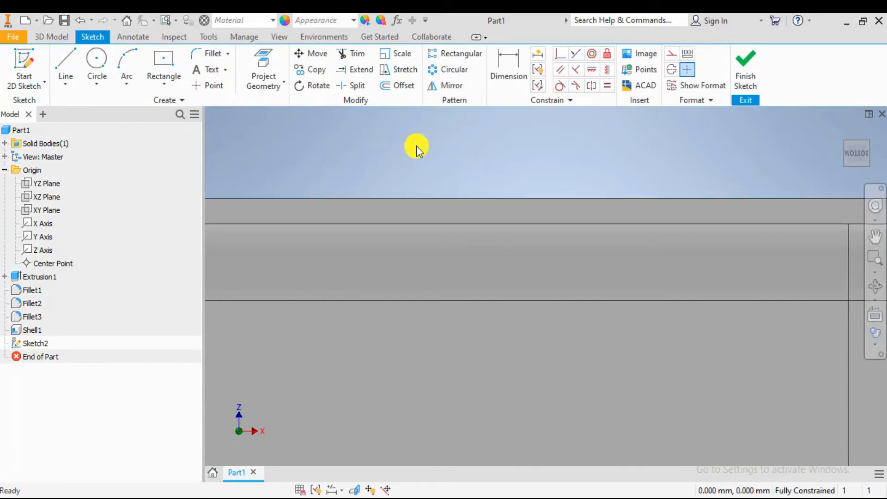
Step: Project the rim's inner long straight edges and its large end arc into the sketch
{"action": "scroll", "coordinate": [454, 144], "scroll_direction": "up", "scroll_amount": 2}
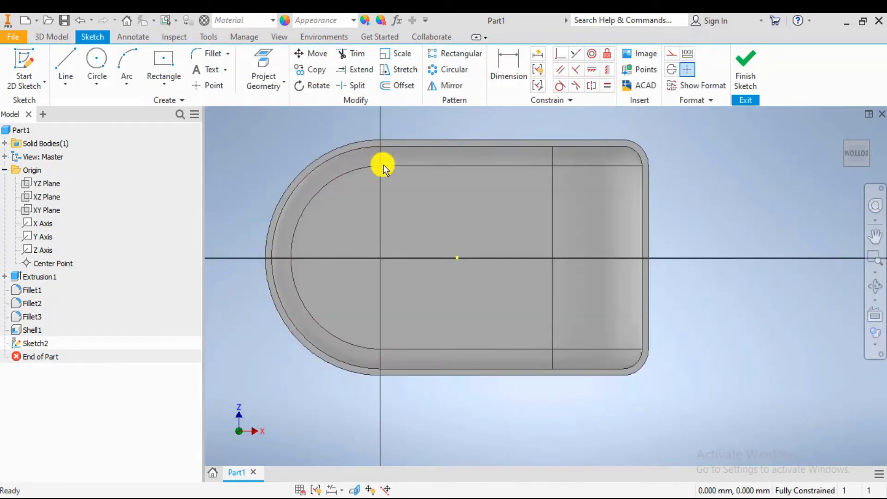
{"action": "scroll", "coordinate": [384, 165], "scroll_direction": "up", "scroll_amount": 2}
{"action": "left_click", "coordinate": [406, 128]}
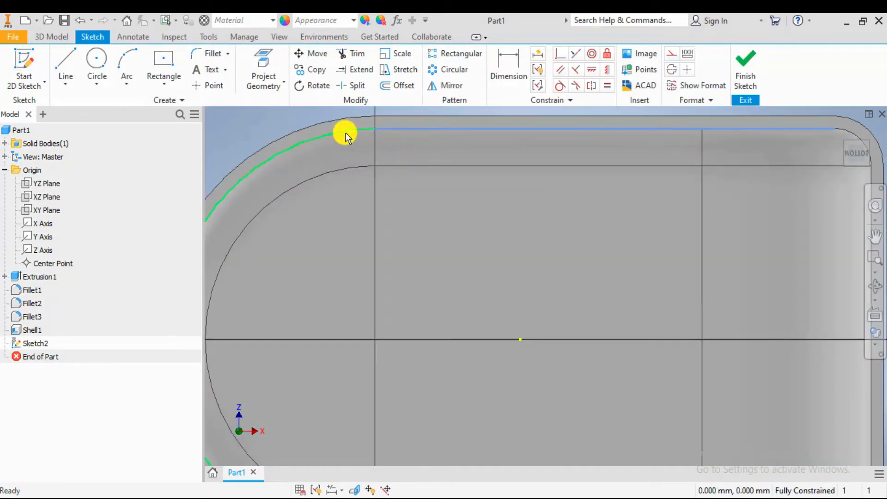
{"action": "scroll", "coordinate": [419, 162], "scroll_direction": "down", "scroll_amount": 7}
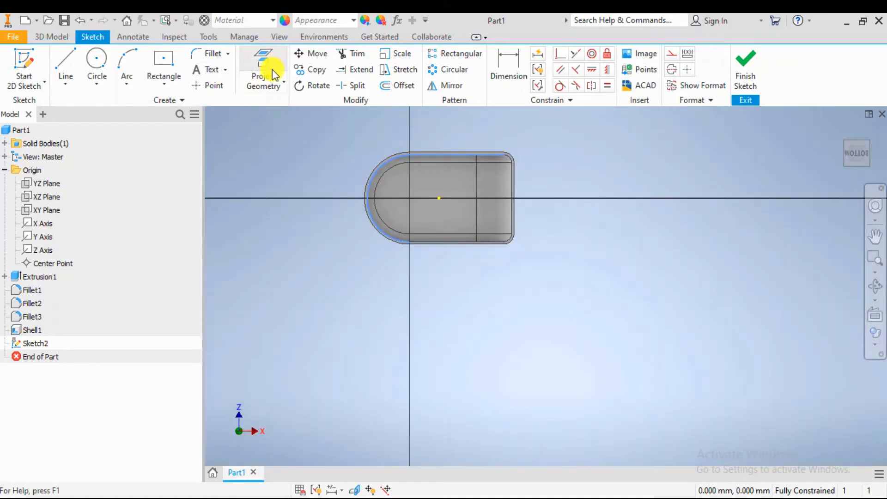
{"action": "scroll", "coordinate": [440, 178], "scroll_direction": "up", "scroll_amount": 5}
{"action": "left_click", "coordinate": [261, 74]}
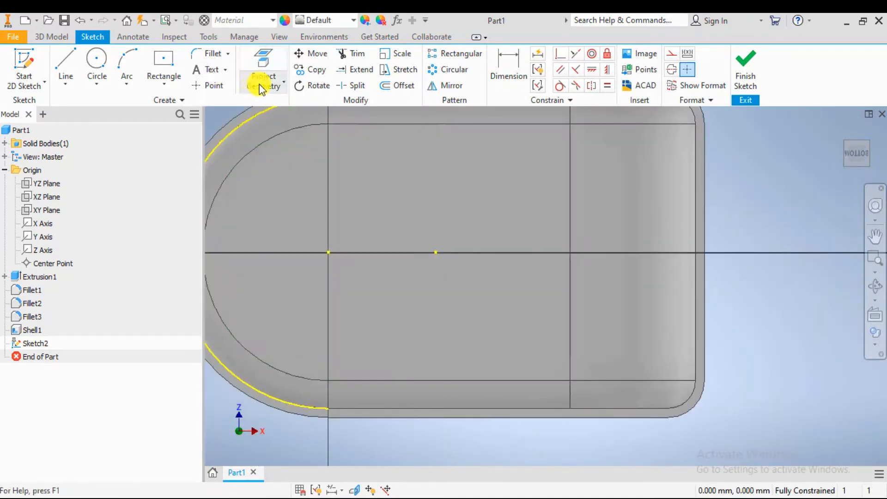
{"action": "scroll", "coordinate": [382, 295], "scroll_direction": "down", "scroll_amount": 2}
{"action": "scroll", "coordinate": [407, 374], "scroll_direction": "up", "scroll_amount": 5}
{"action": "left_click", "coordinate": [356, 333]}
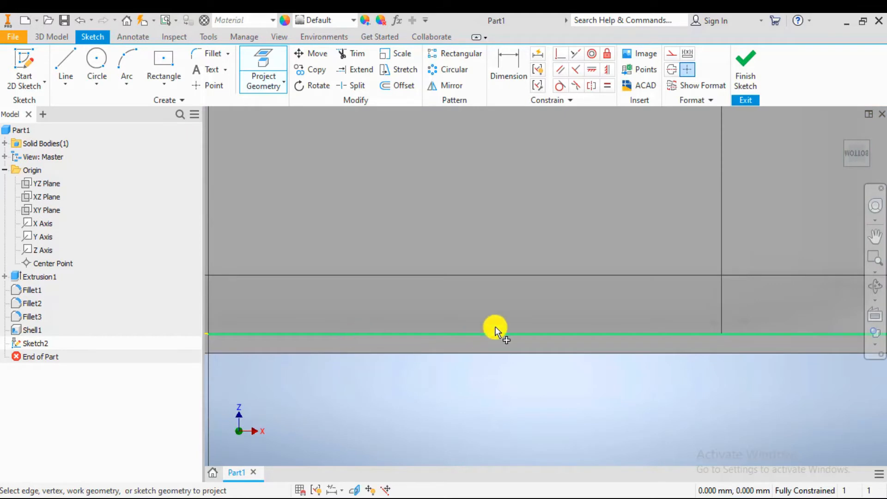
Step: Project the inner short edge at the +X end and both small corner arcs to close the rim's inner outline
{"action": "scroll", "coordinate": [500, 326], "scroll_direction": "down", "scroll_amount": 4}
{"action": "left_click", "coordinate": [669, 265]}
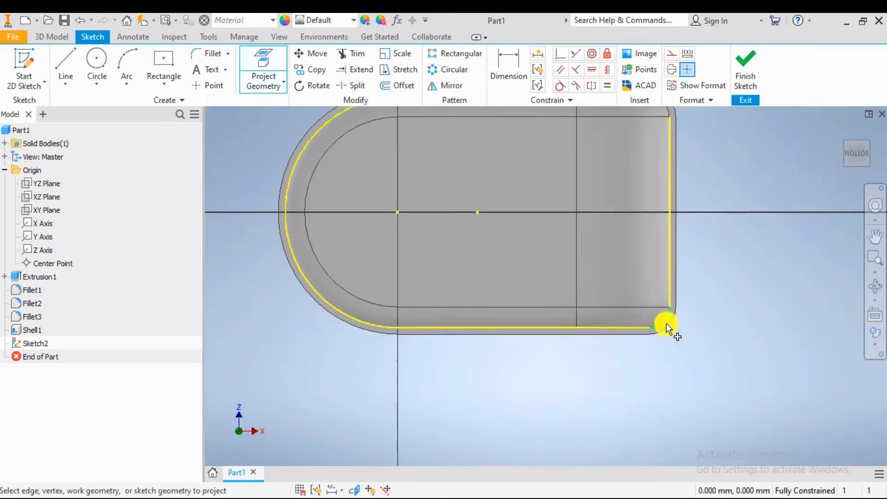
{"action": "left_click", "coordinate": [664, 321]}
{"action": "scroll", "coordinate": [663, 308], "scroll_direction": "down", "scroll_amount": 2}
{"action": "scroll", "coordinate": [674, 209], "scroll_direction": "up", "scroll_amount": 3}
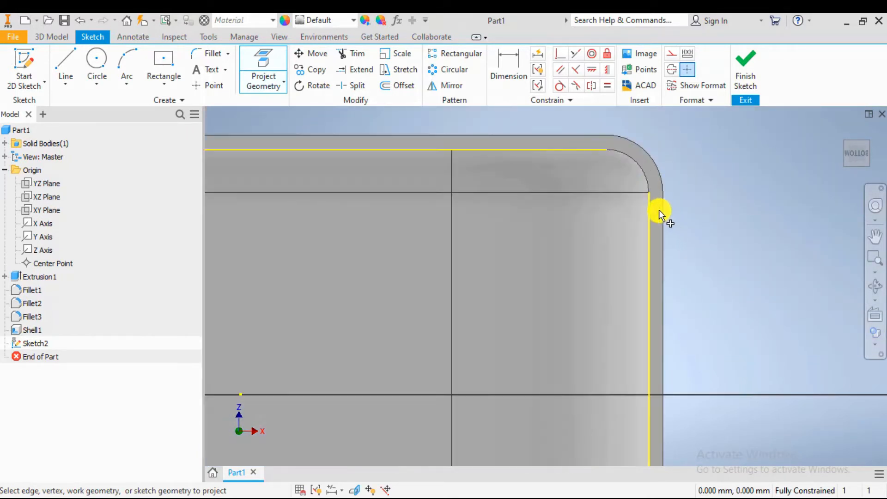
{"action": "left_click", "coordinate": [646, 177]}
{"action": "scroll", "coordinate": [721, 231], "scroll_direction": "down", "scroll_amount": 3}
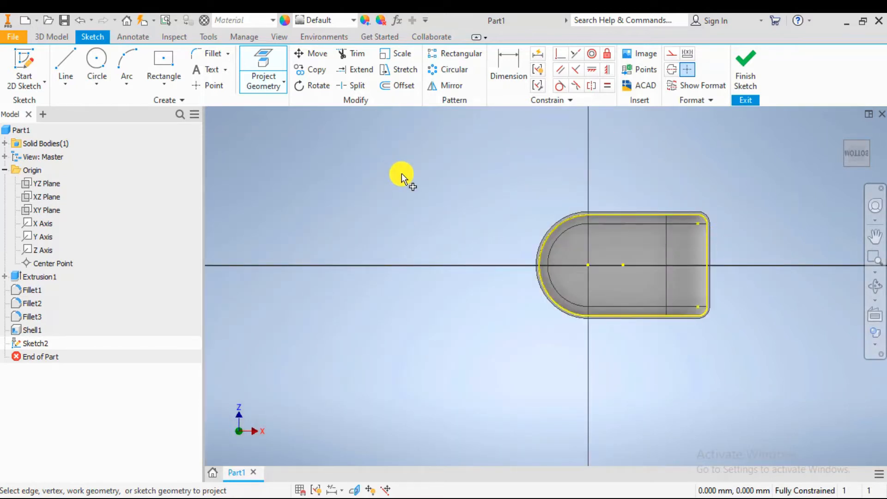
{"action": "key", "text": "Escape"}
{"action": "scroll", "coordinate": [758, 249], "scroll_direction": "up", "scroll_amount": 3}
{"action": "middle_click_drag", "start_coordinate": [721, 261], "coordinate": [677, 292]}
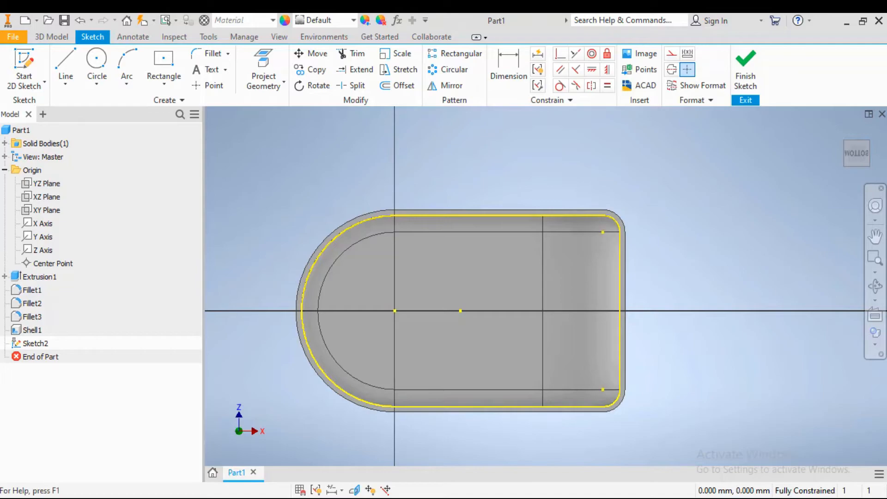
Step: Switch to the drawing in Photos and examine section A-A and the top view for the base flange's dimensions
{"action": "left_click", "coordinate": [400, 498]}
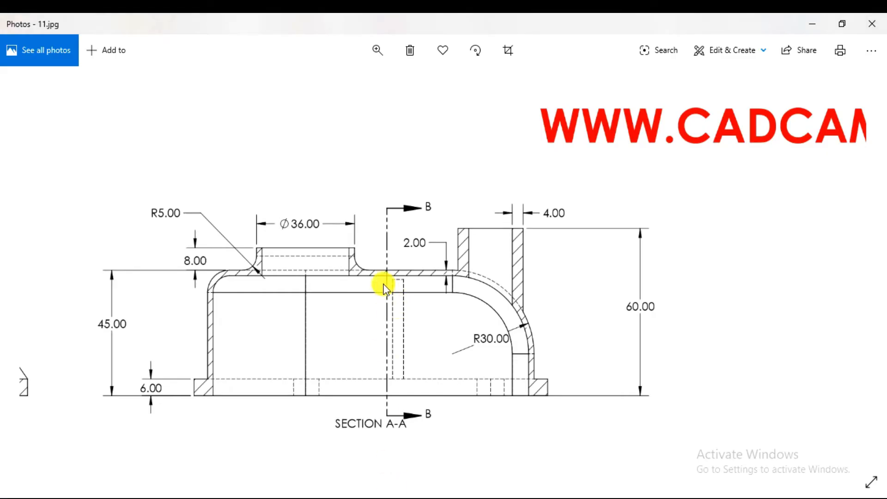
{"action": "scroll", "coordinate": [382, 283], "scroll_direction": "down", "scroll_amount": 3}
{"action": "left_click_drag", "start_coordinate": [346, 74], "coordinate": [353, 234]}
{"action": "scroll", "coordinate": [353, 226], "scroll_direction": "up", "scroll_amount": 2}
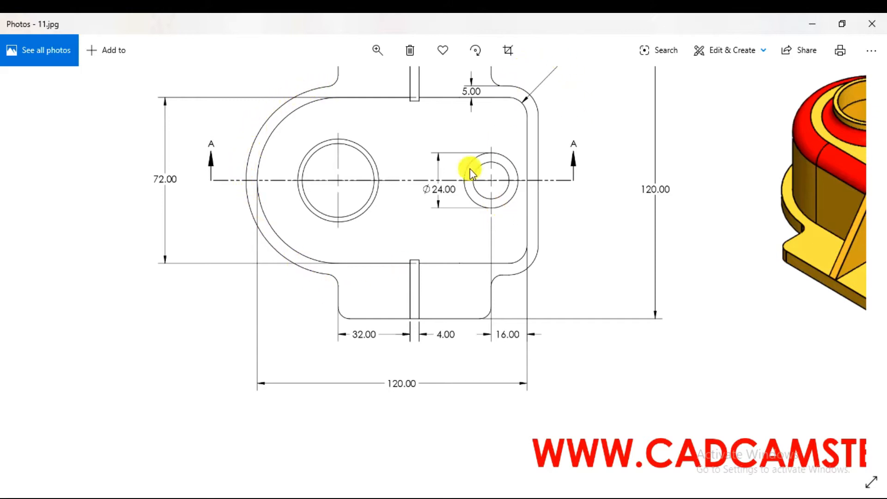
Step: Return from the drawing to Inventor and offset the projected inner rim outline outward by 7 mm
{"action": "scroll", "coordinate": [469, 172], "scroll_direction": "down", "scroll_amount": 3}
{"action": "scroll", "coordinate": [471, 271], "scroll_direction": "up", "scroll_amount": 3}
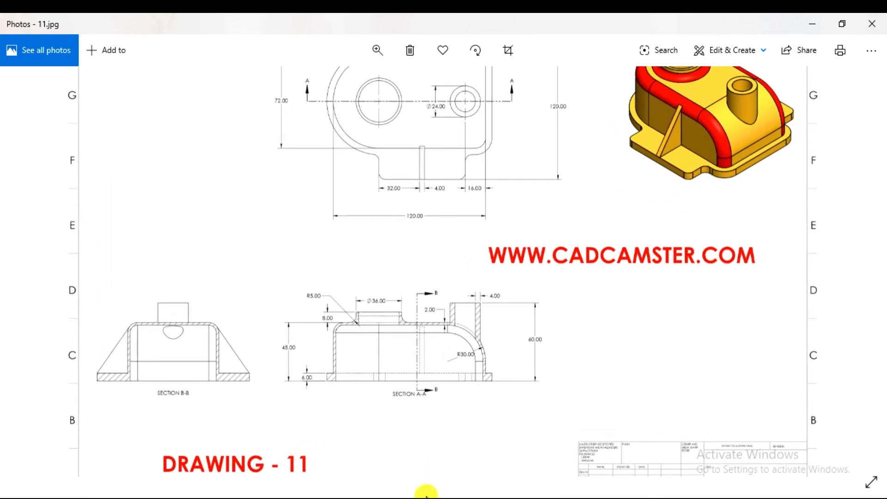
{"action": "left_click", "coordinate": [432, 498]}
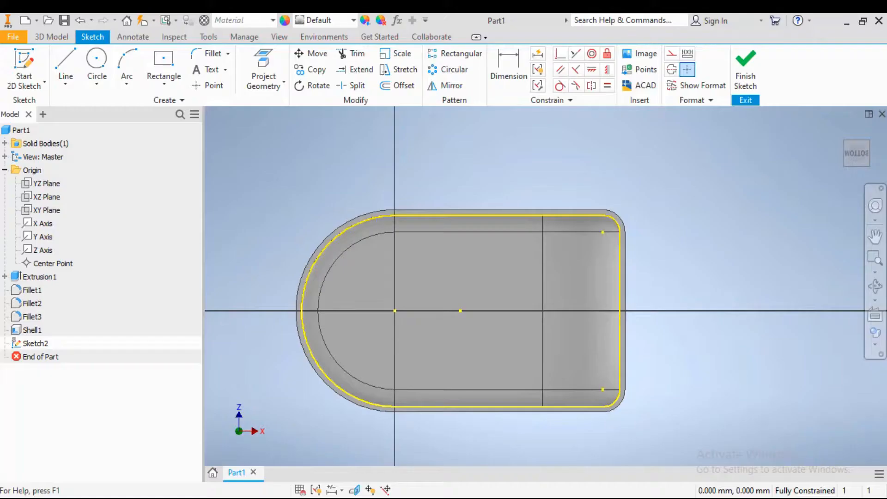
{"action": "left_click", "coordinate": [396, 85]}
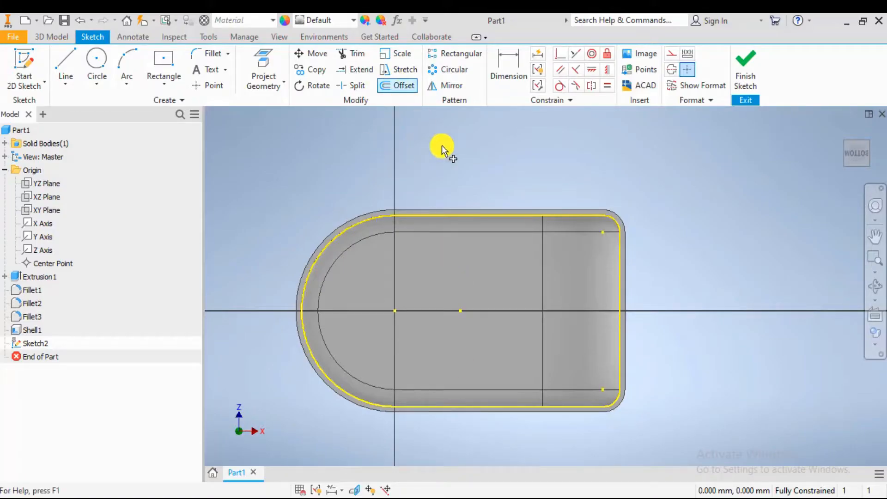
{"action": "left_click", "coordinate": [476, 214]}
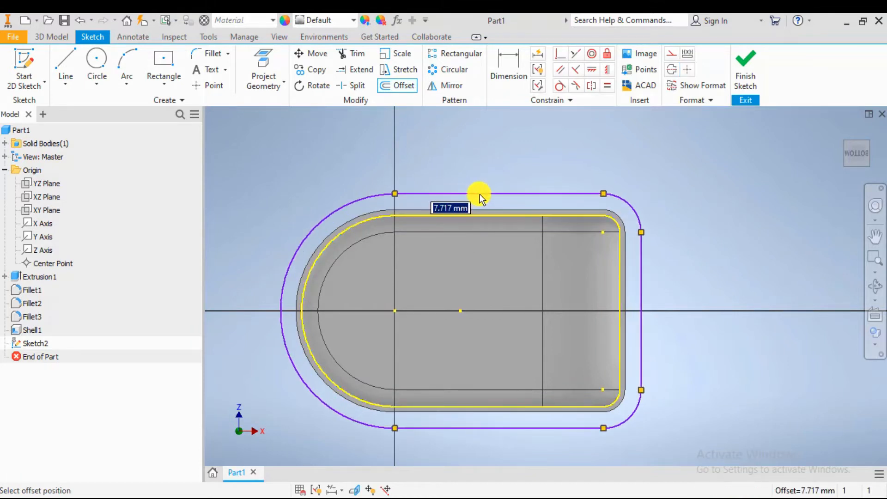
{"action": "type", "text": "7"}
{"action": "key", "text": "Return"}
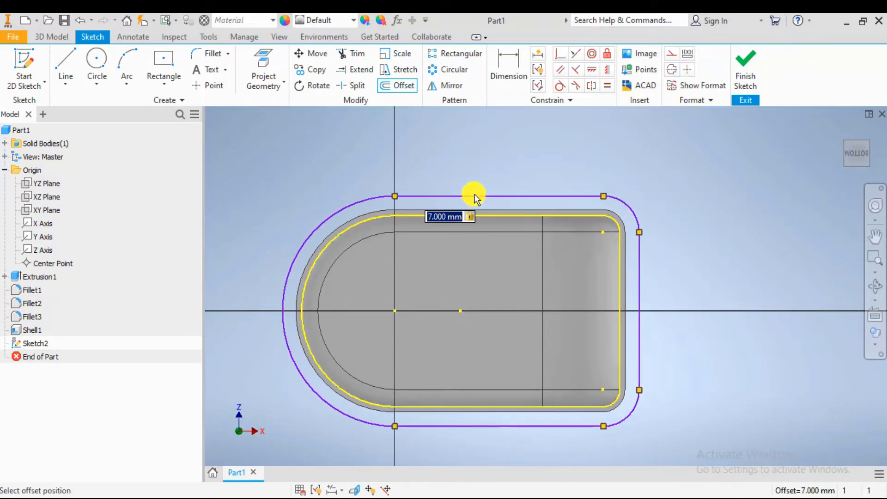
{"action": "scroll", "coordinate": [587, 313], "scroll_direction": "down", "scroll_amount": 4}
{"action": "scroll", "coordinate": [580, 320], "scroll_direction": "up", "scroll_amount": 5}
{"action": "scroll", "coordinate": [730, 318], "scroll_direction": "down", "scroll_amount": 3}
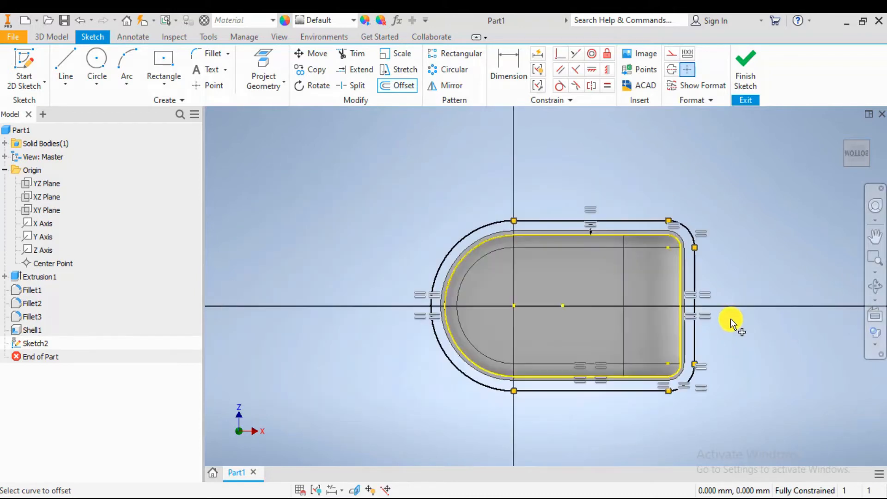
{"action": "scroll", "coordinate": [730, 312], "scroll_direction": "up", "scroll_amount": 5}
{"action": "scroll", "coordinate": [719, 268], "scroll_direction": "down", "scroll_amount": 4}
{"action": "middle_click_drag", "start_coordinate": [733, 261], "coordinate": [692, 252]}
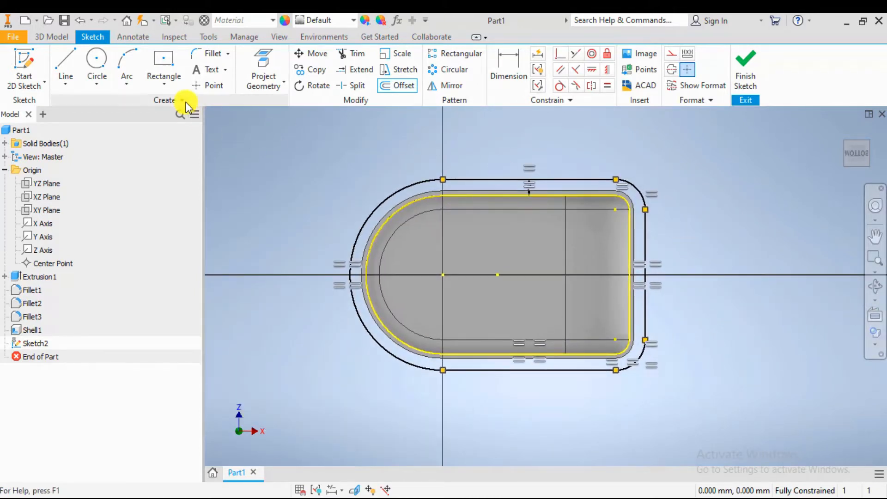
Step: Draw a two-point rectangle outside the +Z long offset edge, ending with its corner on that edge at about X 64, Y 41 mm
{"action": "left_click", "coordinate": [164, 84]}
{"action": "left_click", "coordinate": [163, 106]}
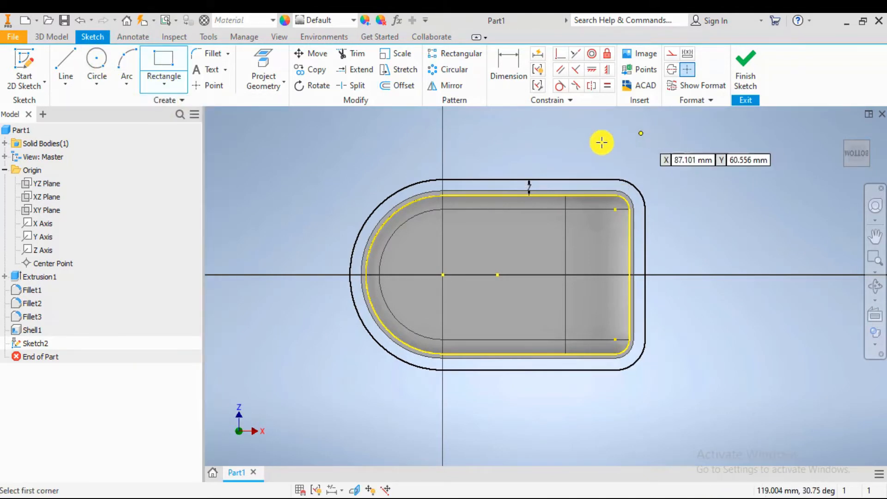
{"action": "scroll", "coordinate": [540, 143], "scroll_direction": "up", "scroll_amount": 1}
{"action": "scroll", "coordinate": [524, 170], "scroll_direction": "up", "scroll_amount": 3}
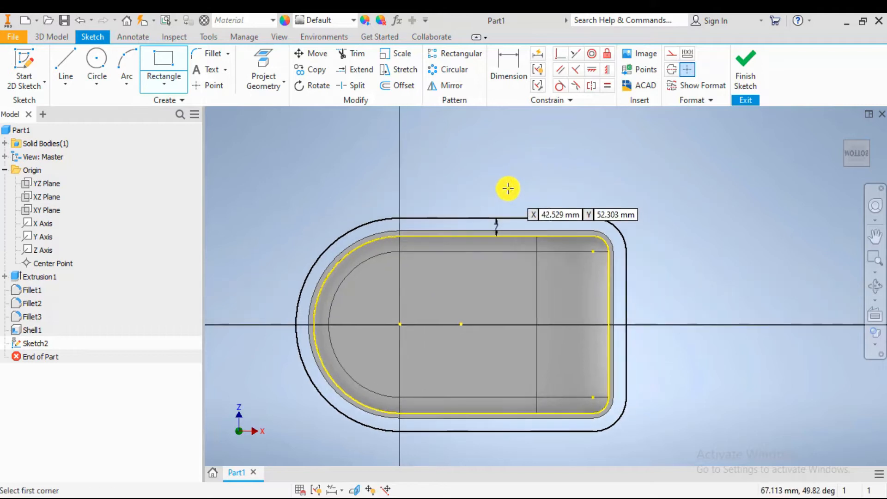
{"action": "left_click", "coordinate": [423, 141]}
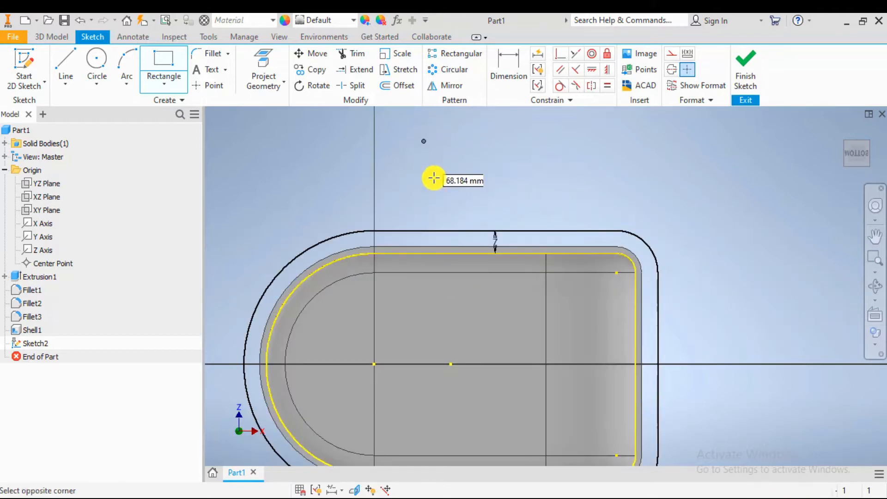
{"action": "left_click", "coordinate": [577, 230]}
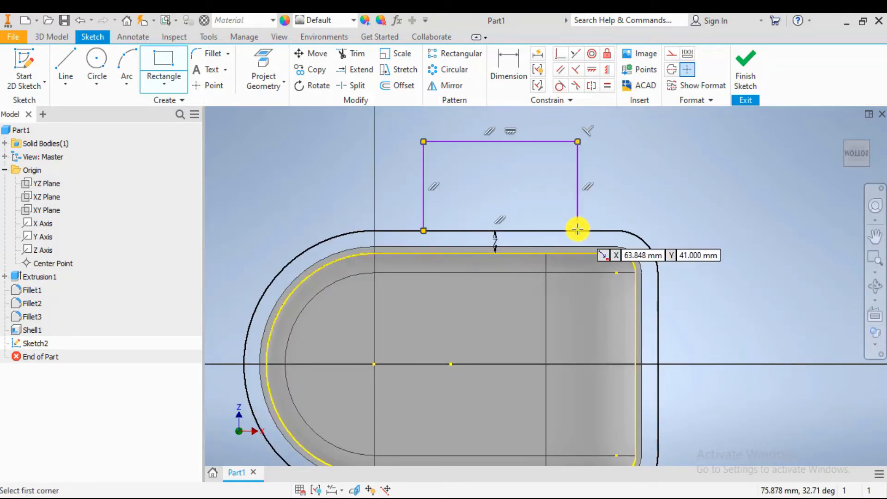
{"action": "key", "text": "Escape"}
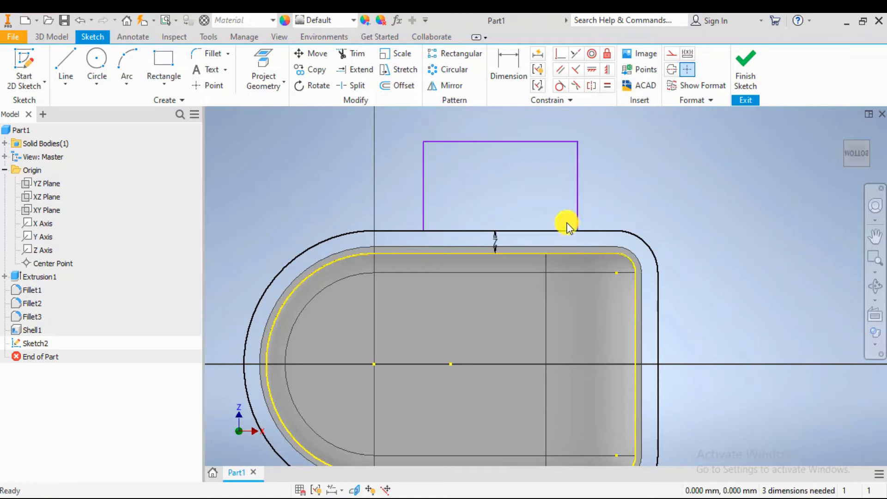
Step: Draw a horizontal line along the X axis from the point at X 24 mm to about X 126 mm, beyond the offset outline
{"action": "left_click", "coordinate": [67, 84]}
{"action": "left_click", "coordinate": [81, 108]}
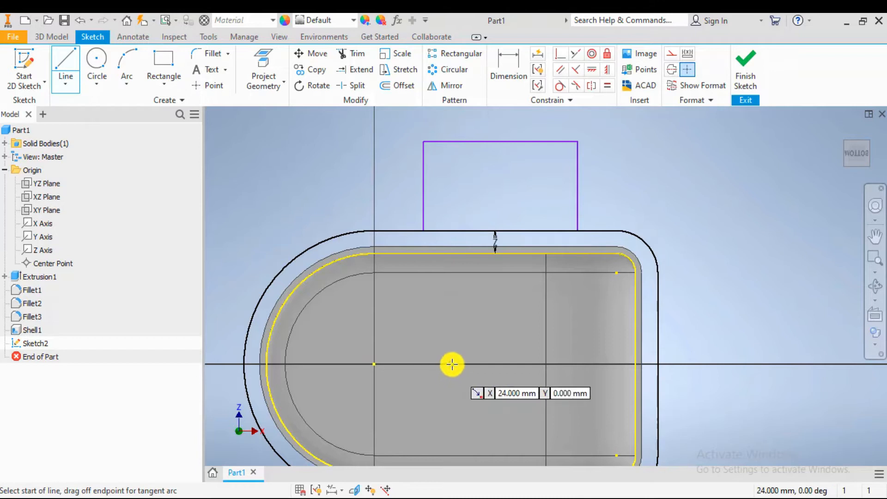
{"action": "left_click", "coordinate": [451, 365]}
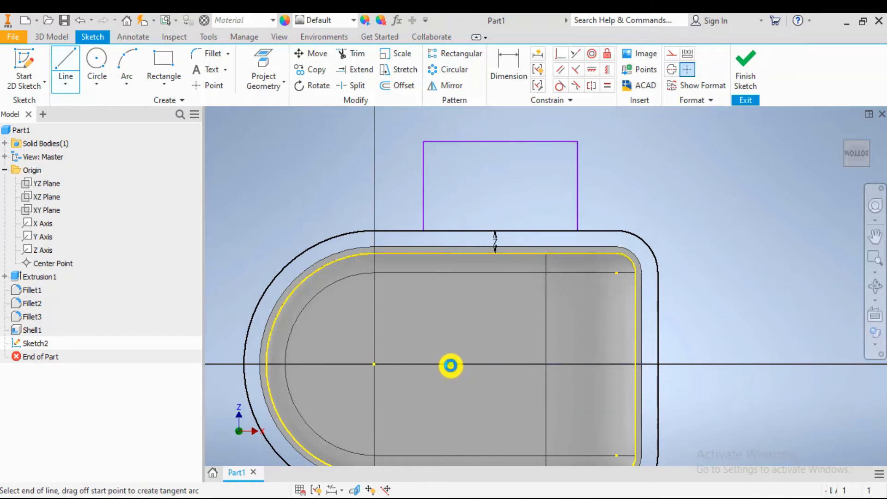
{"action": "left_click", "coordinate": [775, 363]}
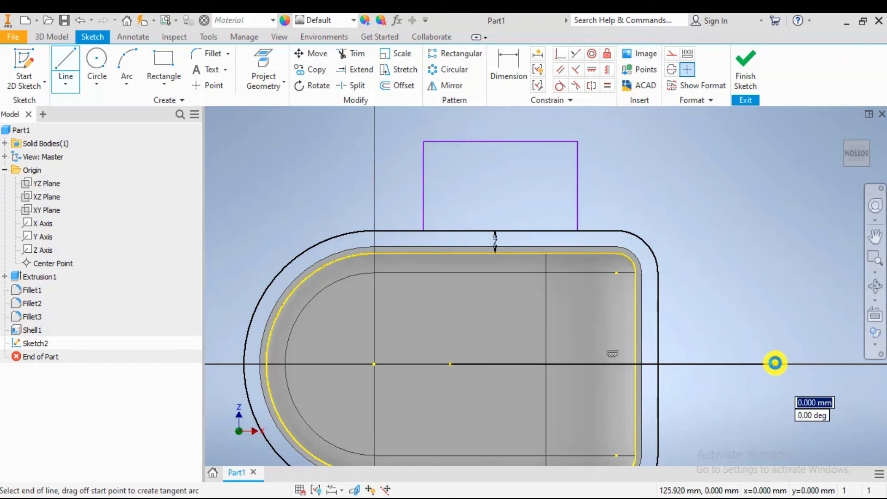
{"action": "key", "text": "Escape"}
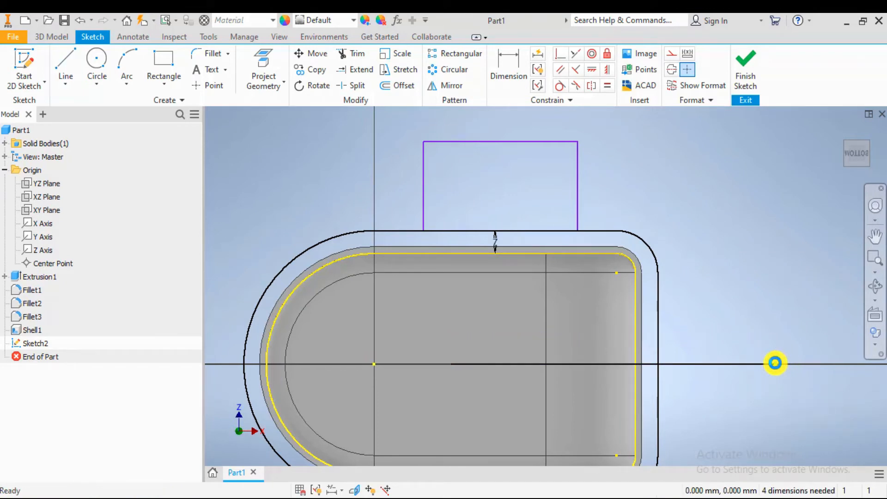
Step: Convert the horizontal line on the X axis to construction geometry
{"action": "left_click", "coordinate": [750, 364]}
{"action": "right_click", "coordinate": [752, 365]}
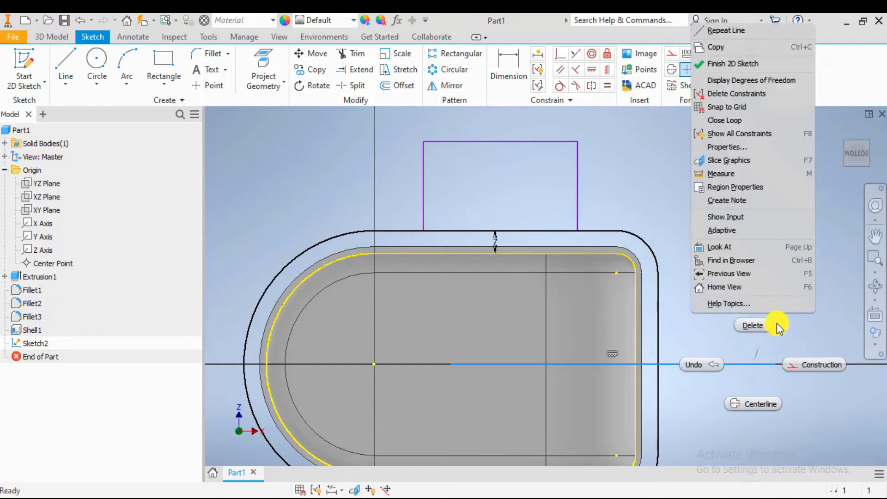
{"action": "left_click", "coordinate": [810, 362]}
{"action": "scroll", "coordinate": [732, 312], "scroll_direction": "down", "scroll_amount": 2}
{"action": "scroll", "coordinate": [734, 313], "scroll_direction": "up", "scroll_amount": 3}
{"action": "middle_click_drag", "start_coordinate": [654, 309], "coordinate": [626, 283]}
{"action": "scroll", "coordinate": [631, 266], "scroll_direction": "down", "scroll_amount": 3}
{"action": "scroll", "coordinate": [626, 283], "scroll_direction": "up", "scroll_amount": 4}
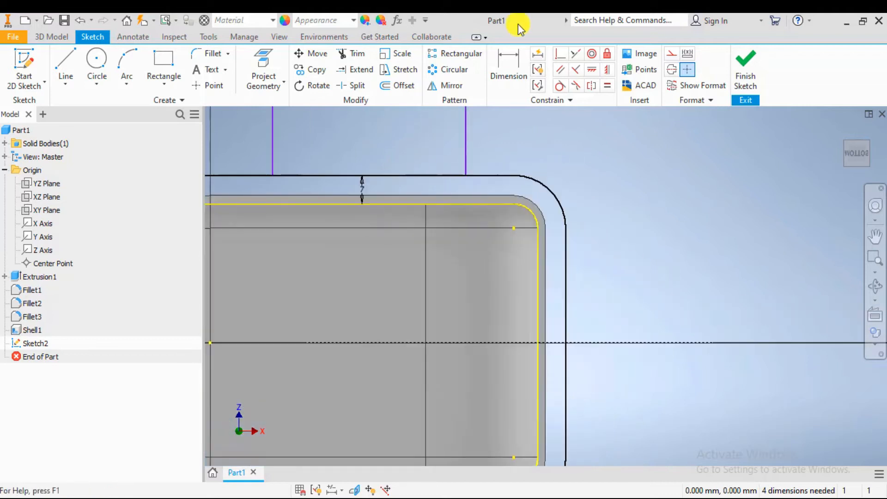
{"action": "scroll", "coordinate": [574, 135], "scroll_direction": "down", "scroll_amount": 2}
{"action": "middle_click_drag", "start_coordinate": [604, 222], "coordinate": [612, 261]}
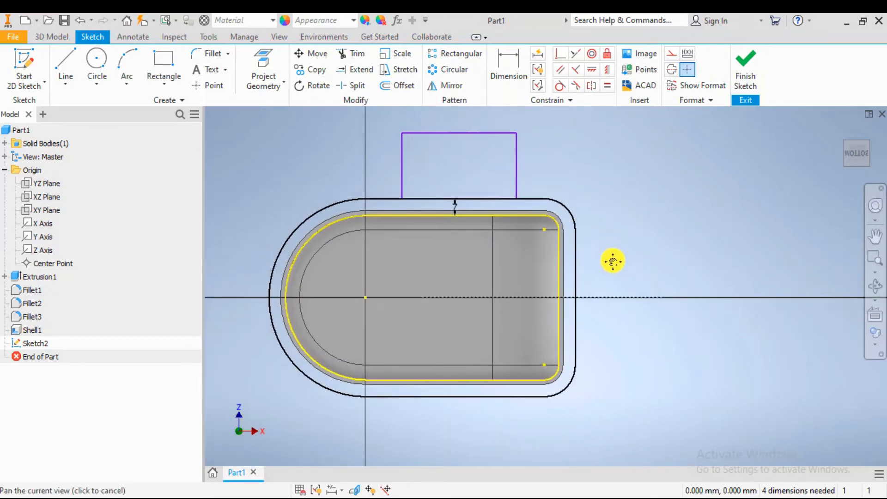
Step: Check the top view in Photos and dimension the rectangle's outer edge 60 mm from the horizontal construction line in Inventor
{"action": "left_click", "coordinate": [517, 57]}
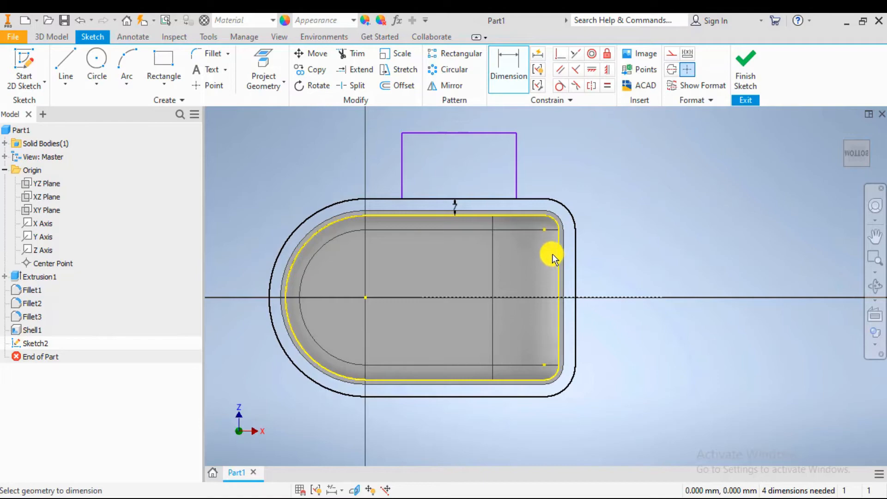
{"action": "key", "text": "alt+Tab"}
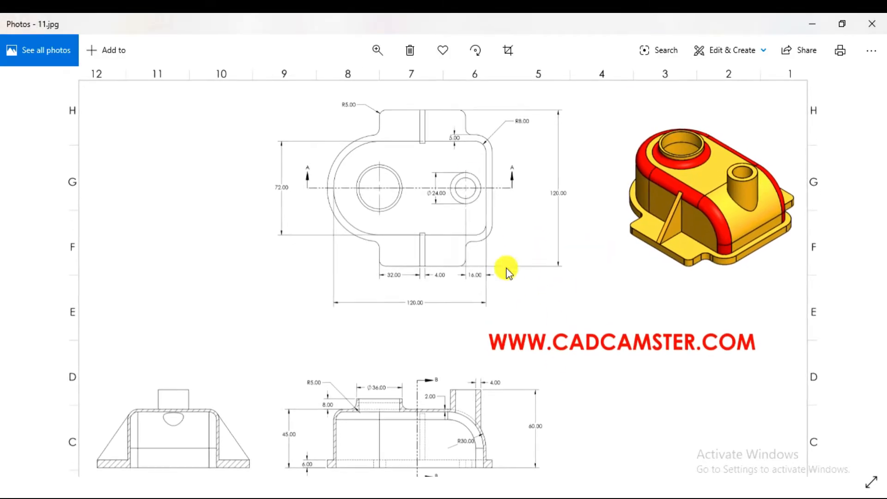
{"action": "scroll", "coordinate": [459, 148], "scroll_direction": "up", "scroll_amount": 3}
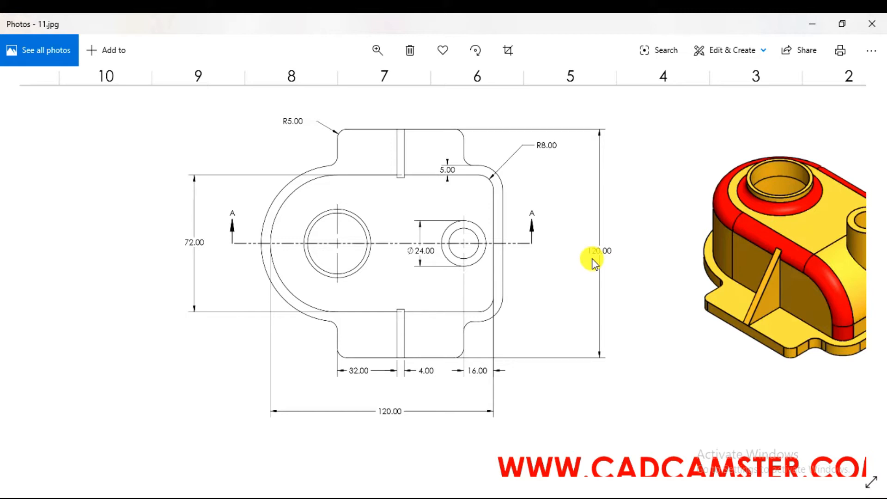
{"action": "key", "text": "alt+Tab"}
{"action": "left_click", "coordinate": [475, 133]}
{"action": "left_click", "coordinate": [535, 298]}
{"action": "left_click", "coordinate": [653, 240]}
{"action": "type", "text": "60"}
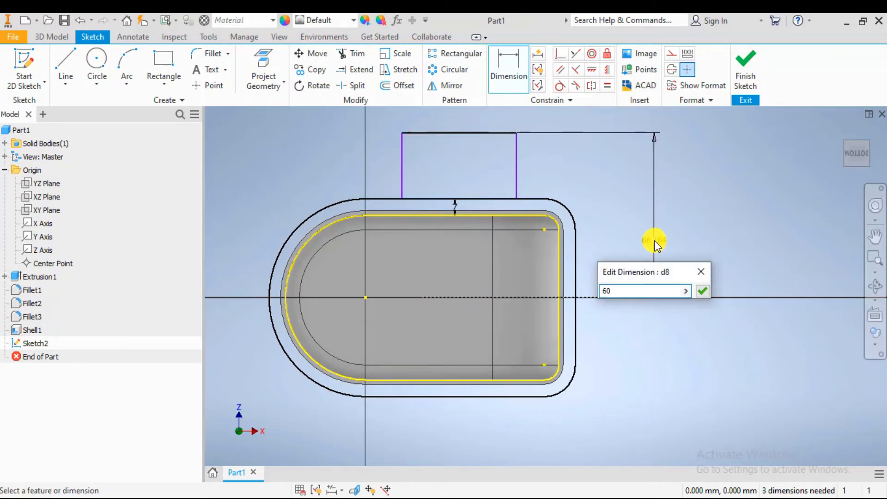
{"action": "key", "text": "Return"}
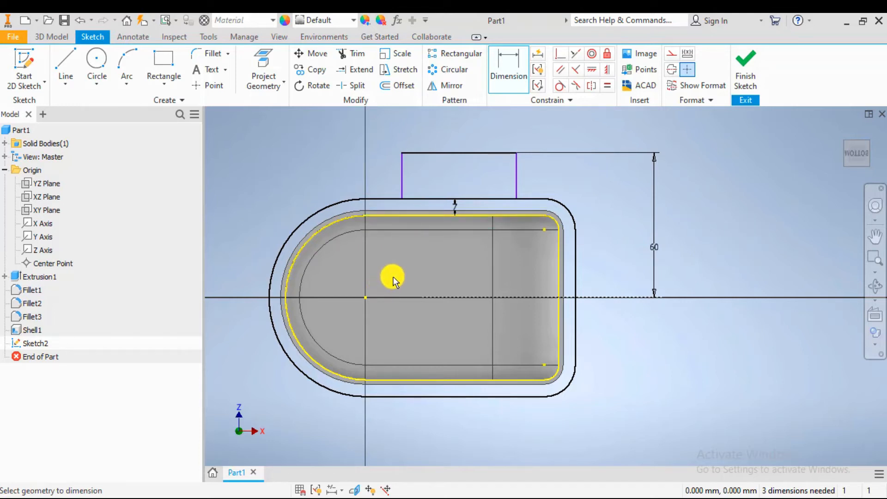
{"action": "key", "text": "Escape"}
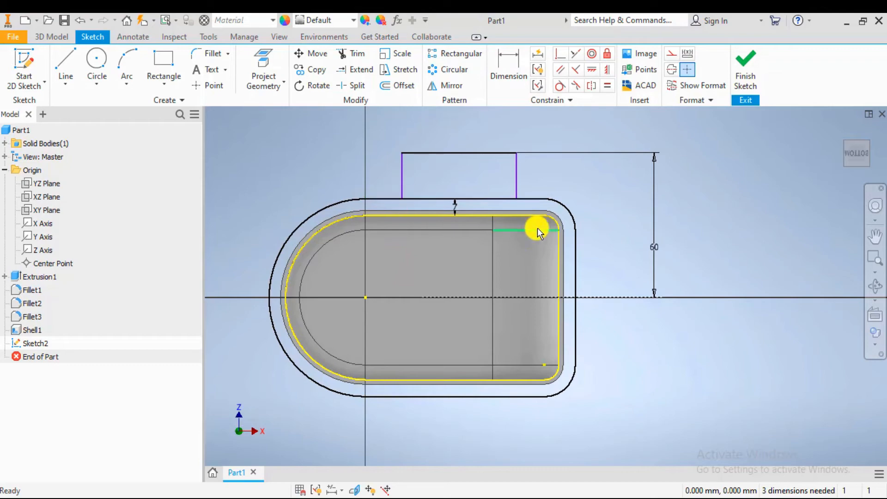
Step: Check the top view in Photos again and dimension the rectangle's +X side 16 mm from the body's outer +X edge in Inventor
{"action": "key", "text": "alt+Tab"}
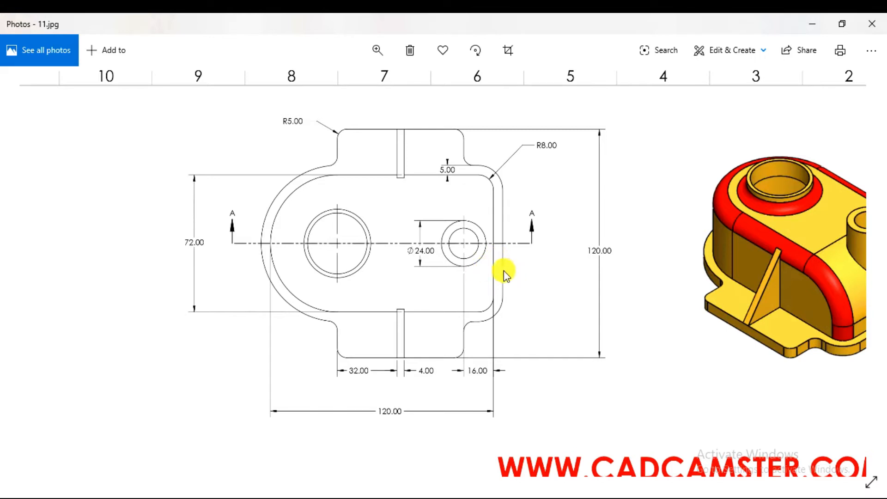
{"action": "key", "text": "alt+Tab"}
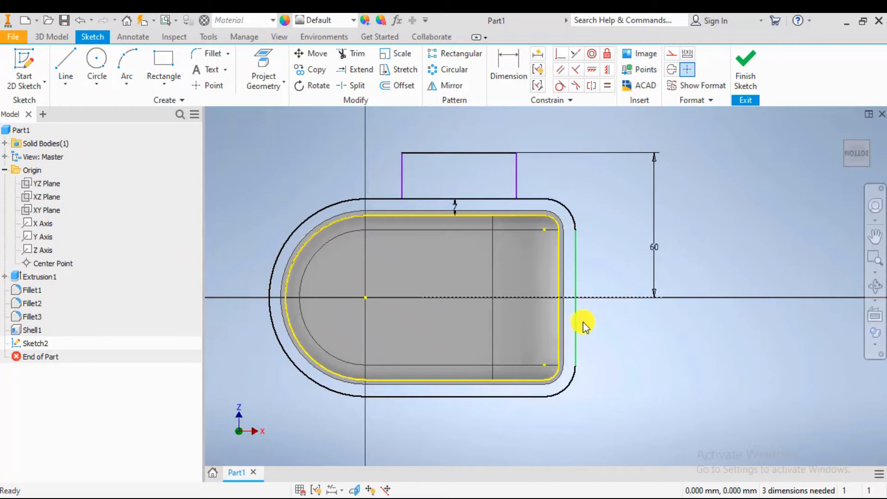
{"action": "scroll", "coordinate": [586, 318], "scroll_direction": "up", "scroll_amount": 3}
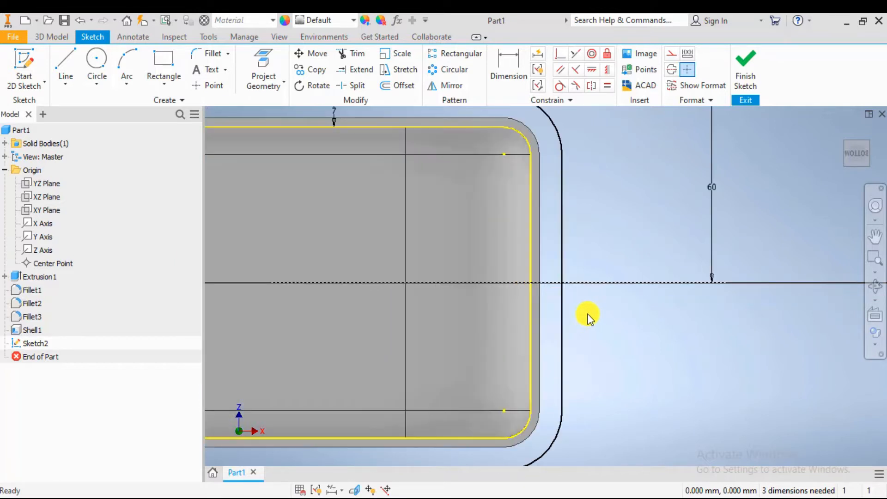
{"action": "left_click", "coordinate": [517, 74]}
{"action": "scroll", "coordinate": [576, 248], "scroll_direction": "down", "scroll_amount": 3}
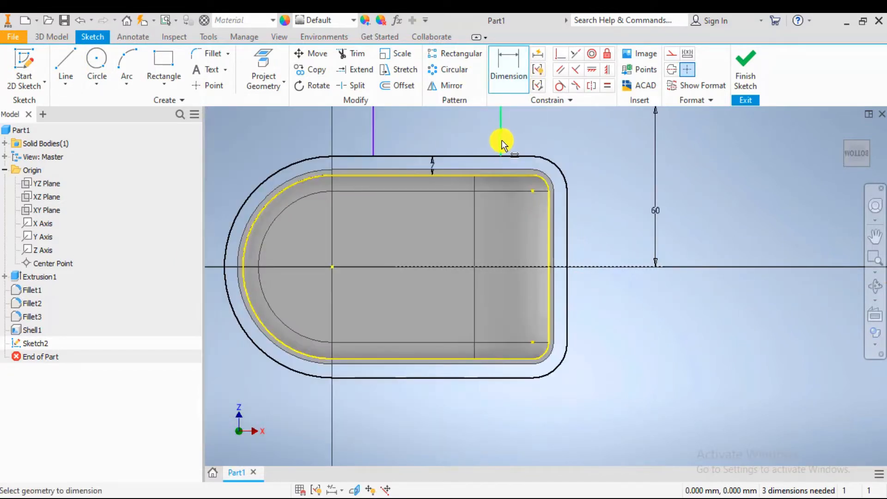
{"action": "scroll", "coordinate": [539, 184], "scroll_direction": "up", "scroll_amount": 3}
{"action": "left_click", "coordinate": [568, 253]}
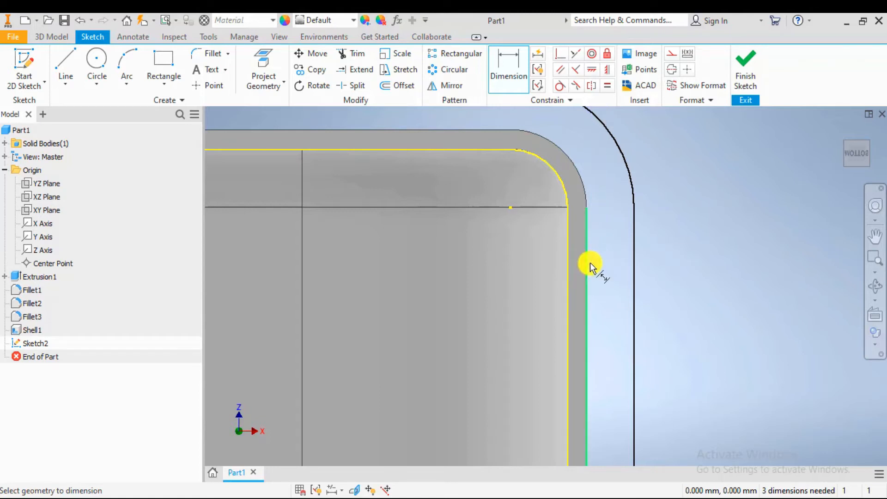
{"action": "left_click", "coordinate": [588, 263]}
{"action": "scroll", "coordinate": [661, 251], "scroll_direction": "down", "scroll_amount": 2}
{"action": "scroll", "coordinate": [661, 252], "scroll_direction": "down", "scroll_amount": 3}
{"action": "scroll", "coordinate": [600, 263], "scroll_direction": "up", "scroll_amount": 5}
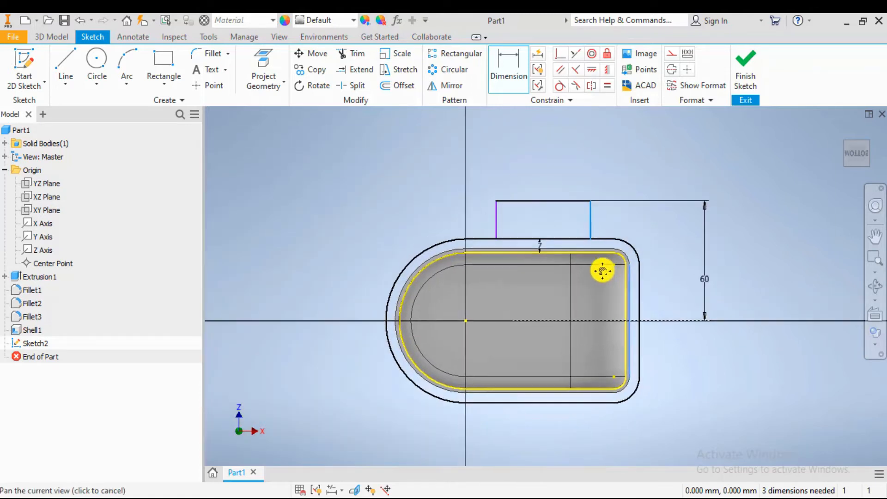
{"action": "left_click", "coordinate": [587, 241]}
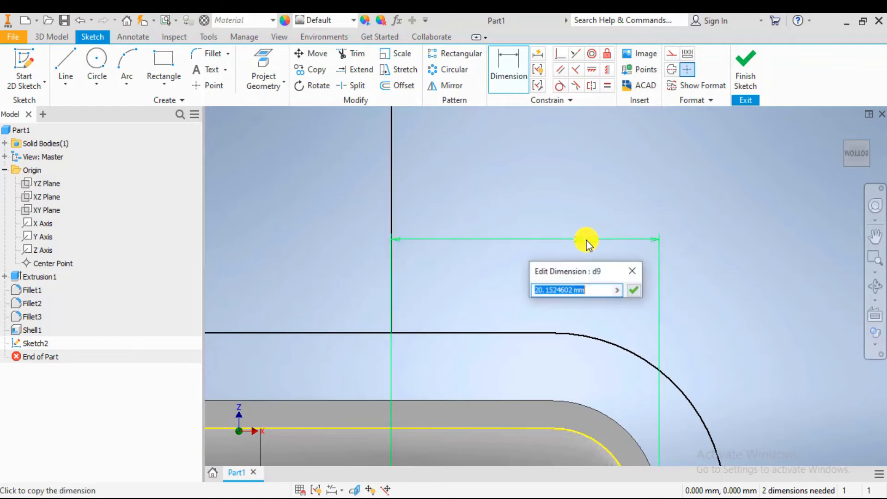
{"action": "type", "text": "16"}
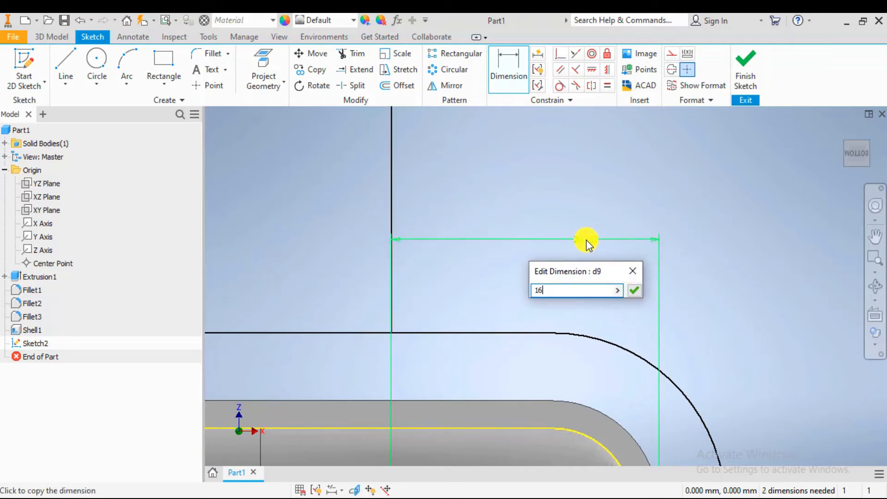
{"action": "key", "text": "Return"}
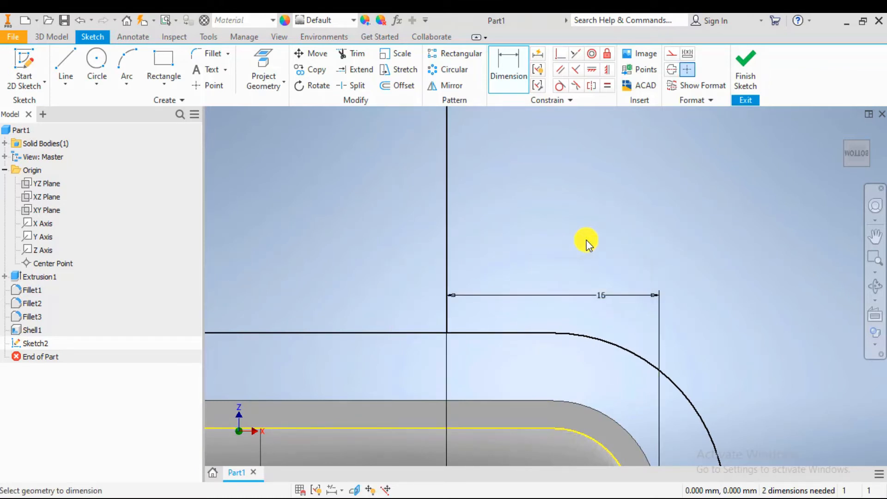
Step: Check the top view in Photos for where the side tab's -X edge lies relative to the large circle's center
{"action": "scroll", "coordinate": [607, 239], "scroll_direction": "down", "scroll_amount": 5}
{"action": "scroll", "coordinate": [584, 280], "scroll_direction": "up", "scroll_amount": 4}
{"action": "scroll", "coordinate": [582, 278], "scroll_direction": "down", "scroll_amount": 2}
{"action": "mouse_move", "coordinate": [582, 249]}
{"action": "middle_mouse_down"}
{"action": "mouse_move", "coordinate": [562, 315]}
{"action": "mouse_move", "coordinate": [541, 311]}
{"action": "middle_mouse_up"}
{"action": "key", "text": "alt+Tab"}
{"action": "key", "text": "alt+Tab"}
{"action": "scroll", "coordinate": [535, 302], "scroll_direction": "up", "scroll_amount": 1}
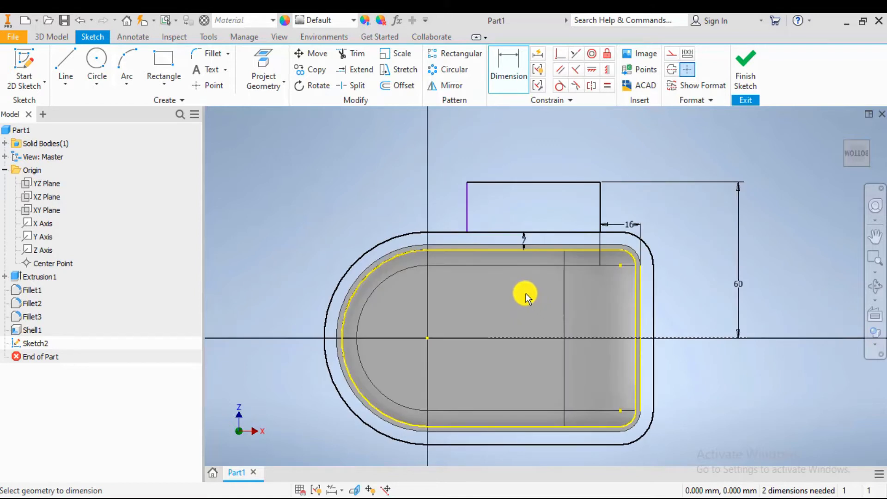
{"action": "key", "text": "alt+Tab"}
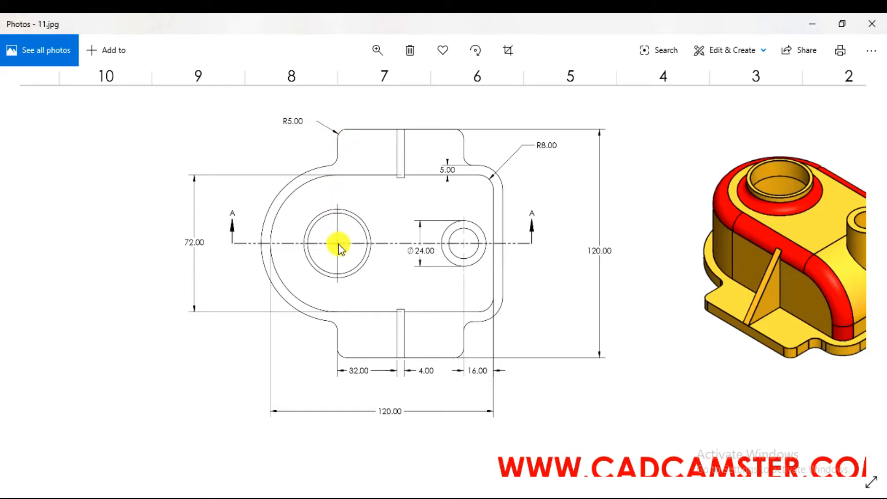
{"action": "key", "text": "alt+Tab"}
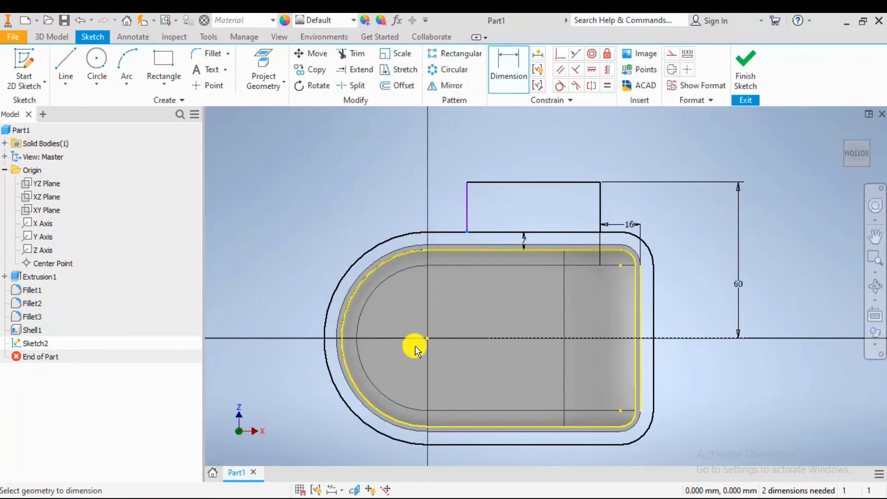
{"action": "left_click", "coordinate": [428, 338]}
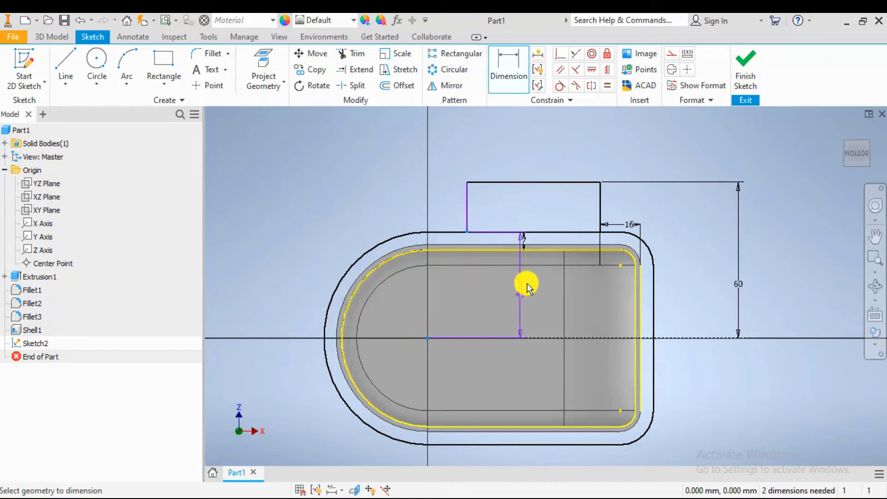
{"action": "key", "text": "Escape"}
{"action": "key", "text": "Escape"}
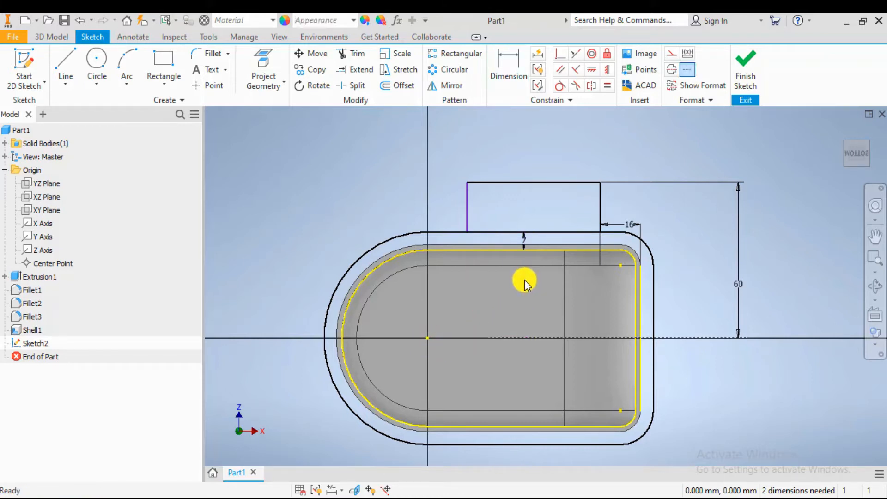
Step: Constrain the rectangle's inner -X corner to lie vertically in line with the large arc's center point
{"action": "left_click", "coordinate": [428, 340]}
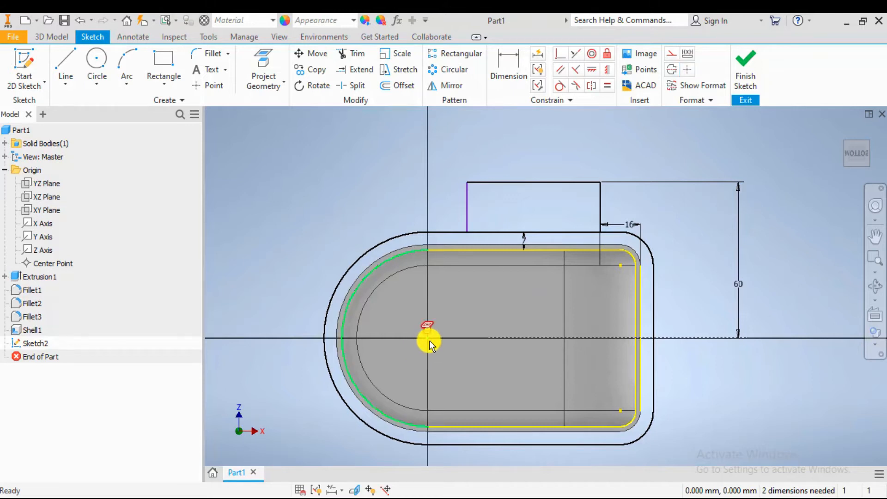
{"action": "left_click", "coordinate": [467, 233]}
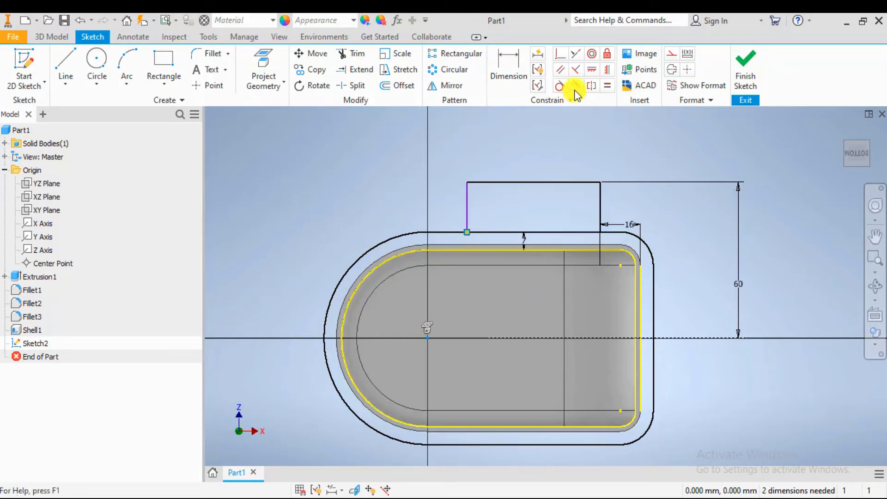
{"action": "left_click", "coordinate": [605, 71]}
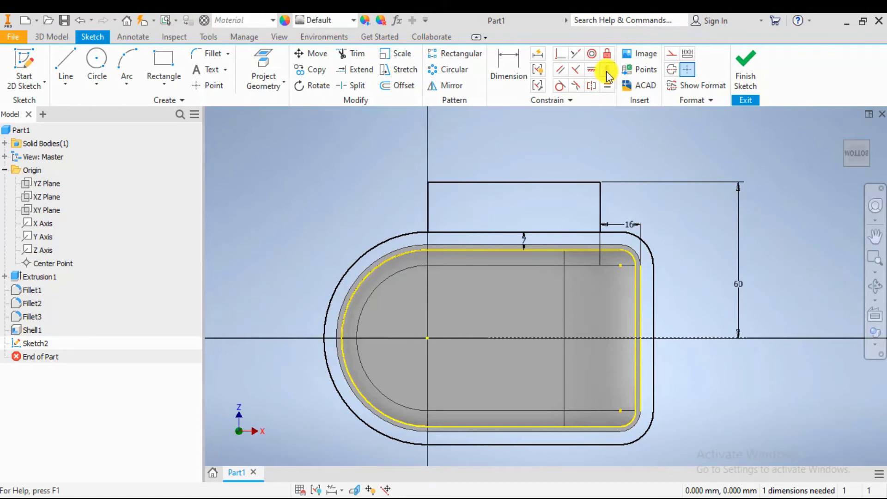
Step: Check the tab's corner radius in Photos and fillet the rectangle's two outer corners with a 5 mm radius in Inventor
{"action": "scroll", "coordinate": [572, 163], "scroll_direction": "down", "scroll_amount": 3}
{"action": "scroll", "coordinate": [582, 215], "scroll_direction": "up", "scroll_amount": 2}
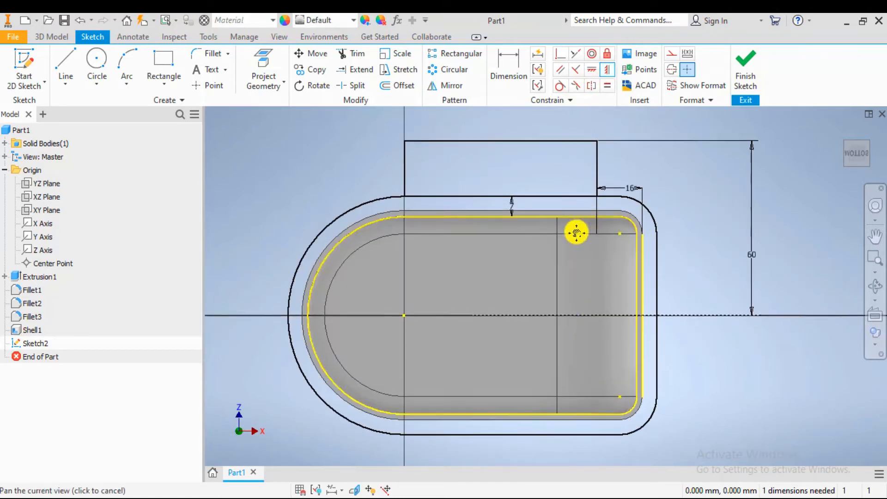
{"action": "scroll", "coordinate": [574, 229], "scroll_direction": "up", "scroll_amount": 2}
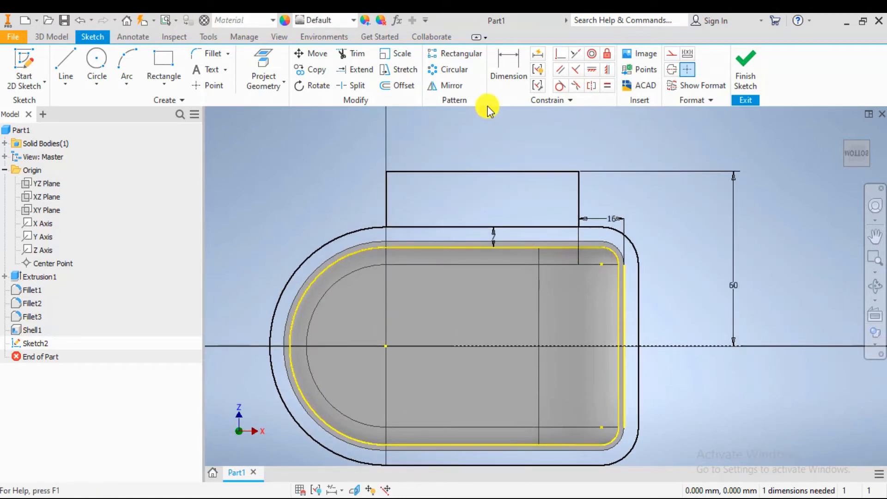
{"action": "key", "text": "alt+Tab"}
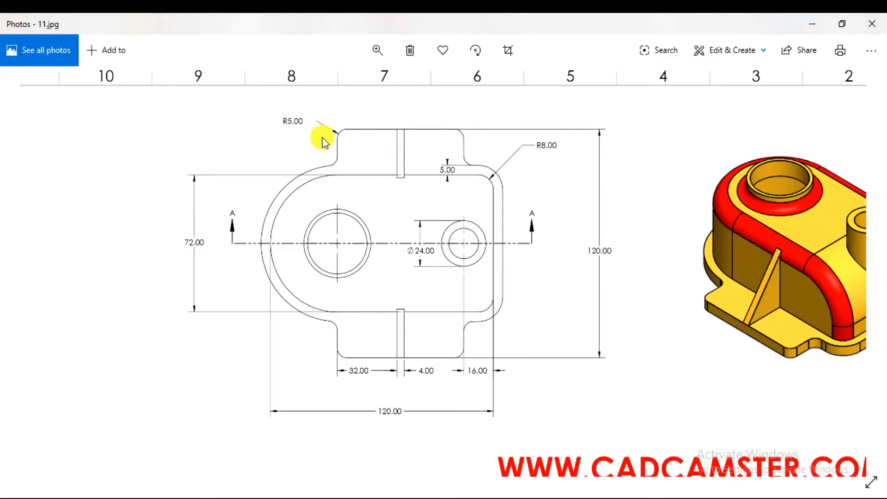
{"action": "scroll", "coordinate": [329, 136], "scroll_direction": "up", "scroll_amount": 2}
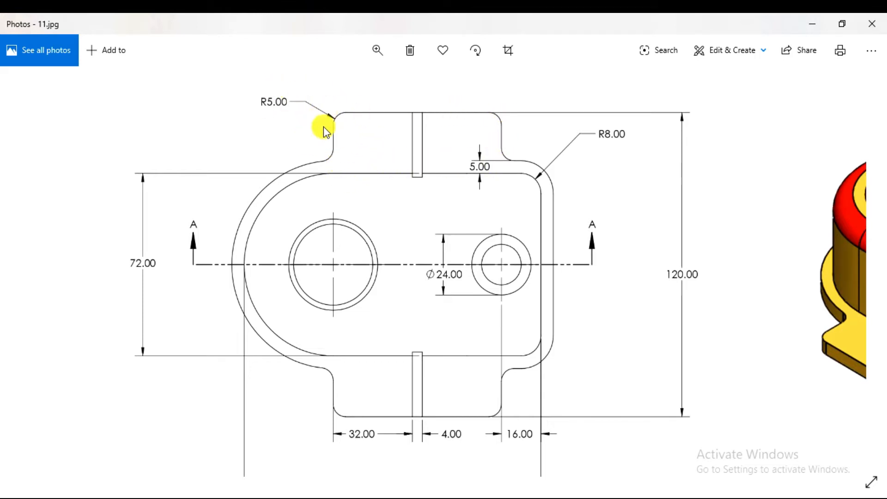
{"action": "key", "text": "alt+Tab"}
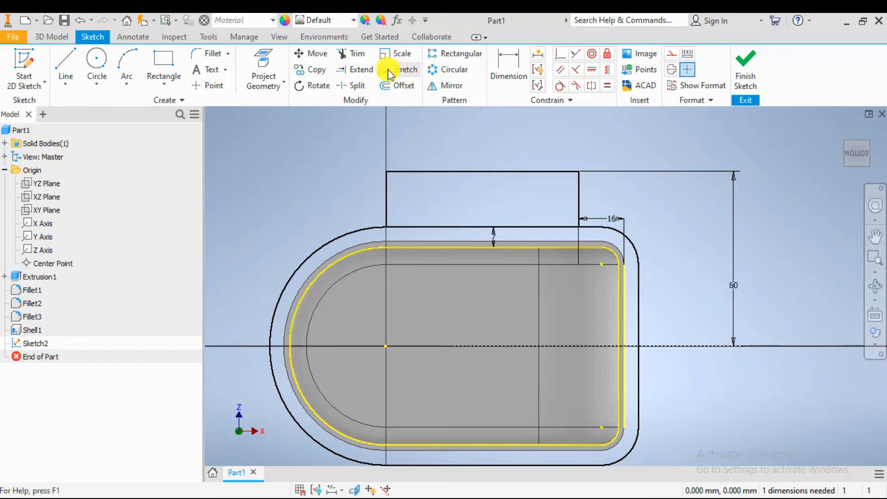
{"action": "left_click", "coordinate": [211, 56]}
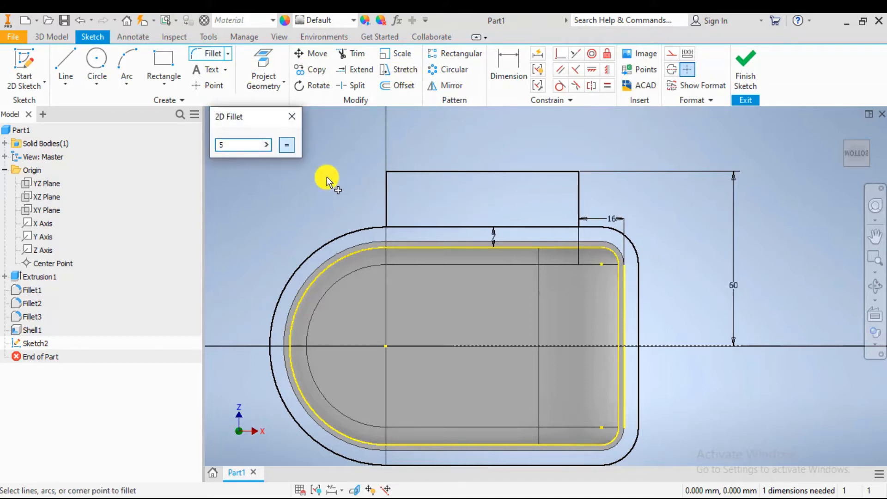
{"action": "left_click", "coordinate": [387, 171]}
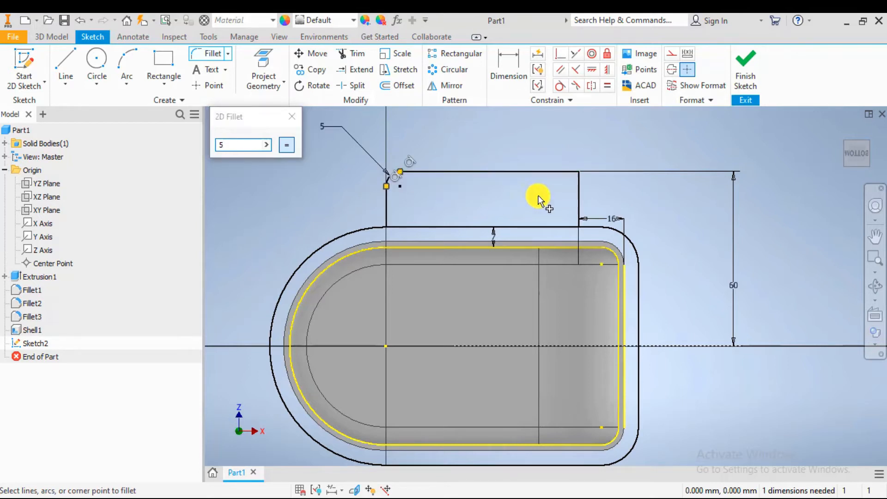
{"action": "scroll", "coordinate": [565, 188], "scroll_direction": "down", "scroll_amount": 5}
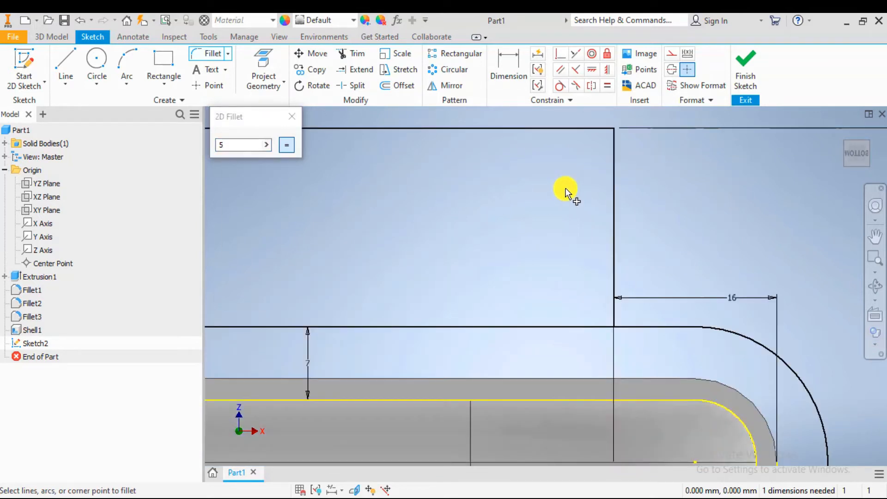
{"action": "left_click", "coordinate": [614, 129]}
Step: Fillet the two inner junctions between the tab's sides and the offset outline with a 5 mm radius
{"action": "scroll", "coordinate": [637, 222], "scroll_direction": "up", "scroll_amount": 5}
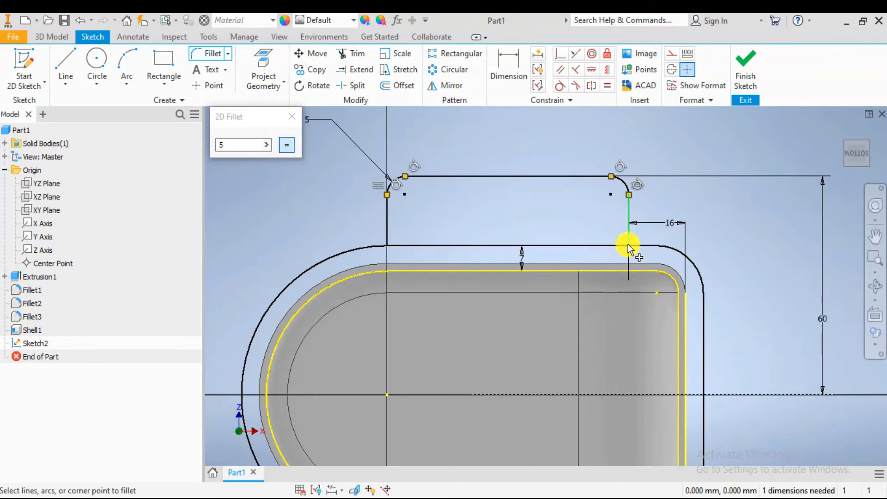
{"action": "scroll", "coordinate": [627, 243], "scroll_direction": "down", "scroll_amount": 5}
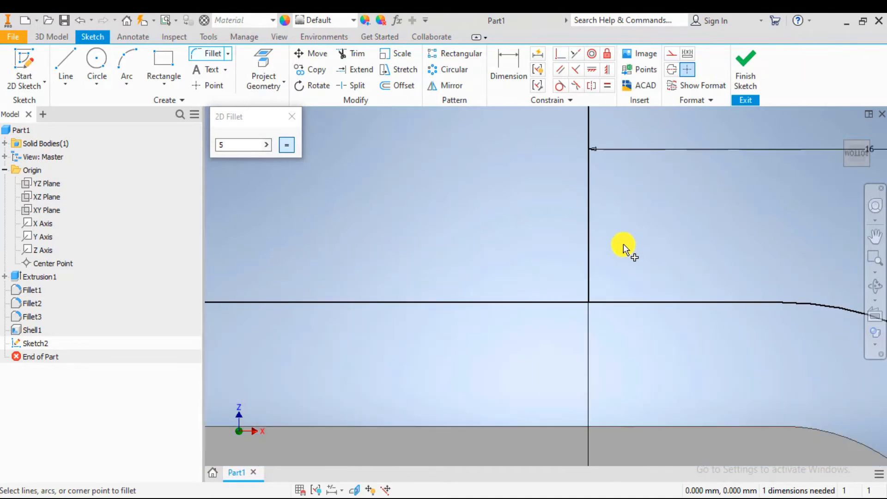
{"action": "left_click", "coordinate": [636, 300]}
{"action": "scroll", "coordinate": [637, 301], "scroll_direction": "up", "scroll_amount": 5}
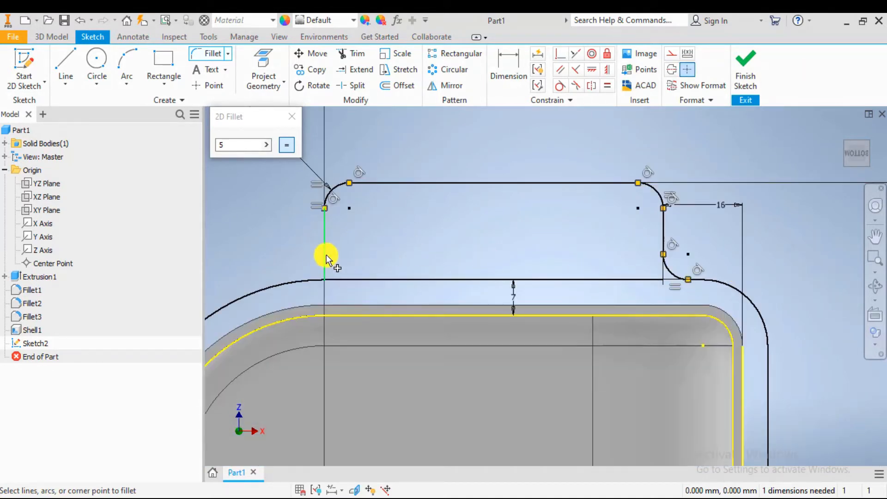
{"action": "left_click", "coordinate": [311, 285]}
{"action": "scroll", "coordinate": [390, 247], "scroll_direction": "down", "scroll_amount": 3}
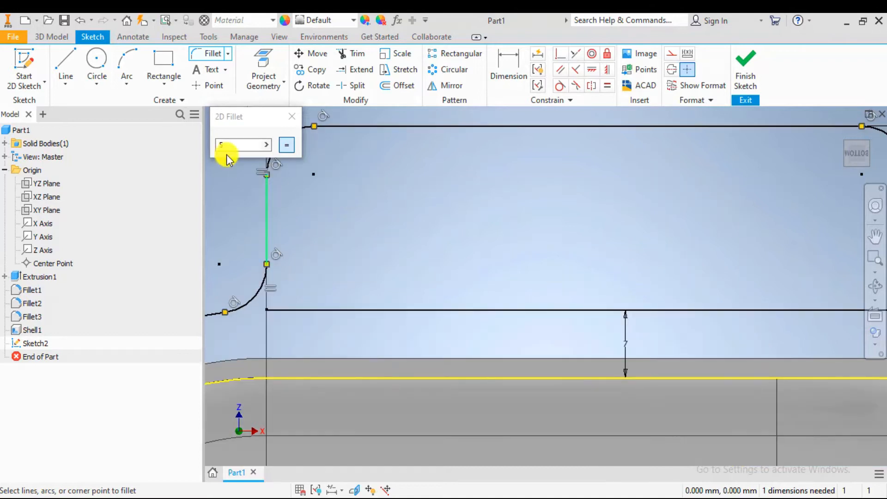
{"action": "left_click", "coordinate": [292, 116]}
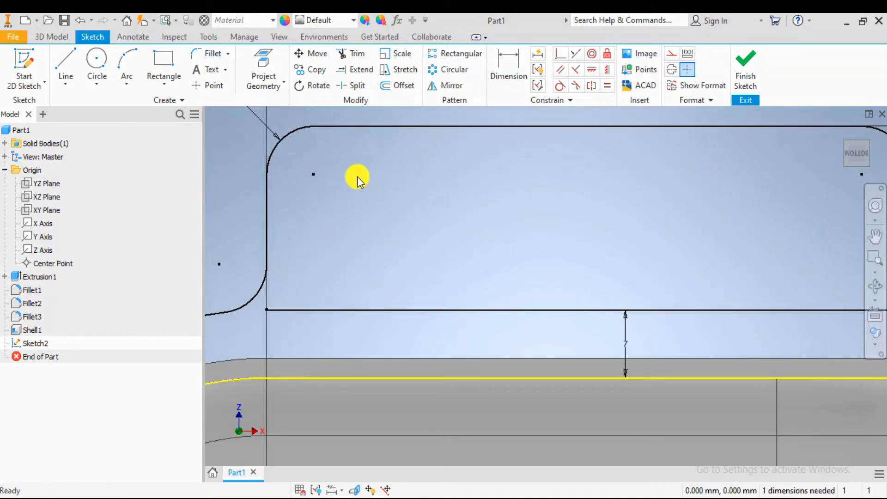
Step: Trim away the straight line across the tab's base between its two sides
{"action": "scroll", "coordinate": [511, 257], "scroll_direction": "up", "scroll_amount": 5}
{"action": "scroll", "coordinate": [510, 258], "scroll_direction": "down", "scroll_amount": 2}
{"action": "scroll", "coordinate": [504, 261], "scroll_direction": "up", "scroll_amount": 4}
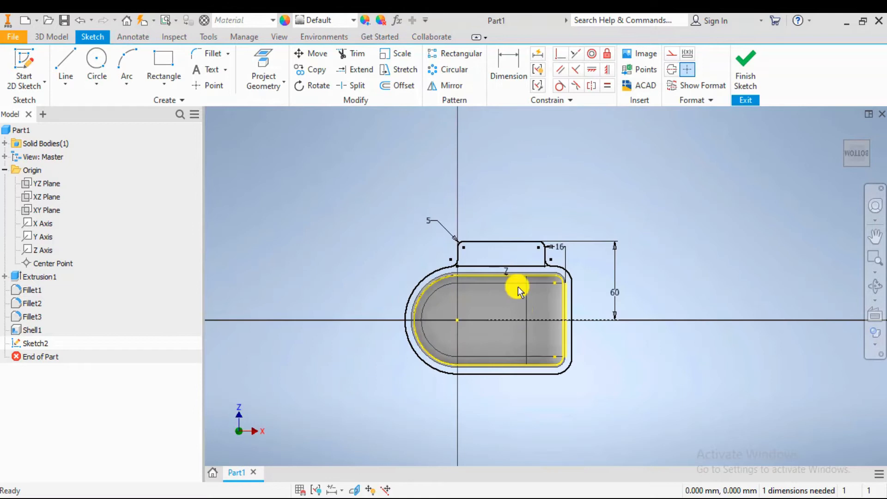
{"action": "scroll", "coordinate": [518, 286], "scroll_direction": "down", "scroll_amount": 2}
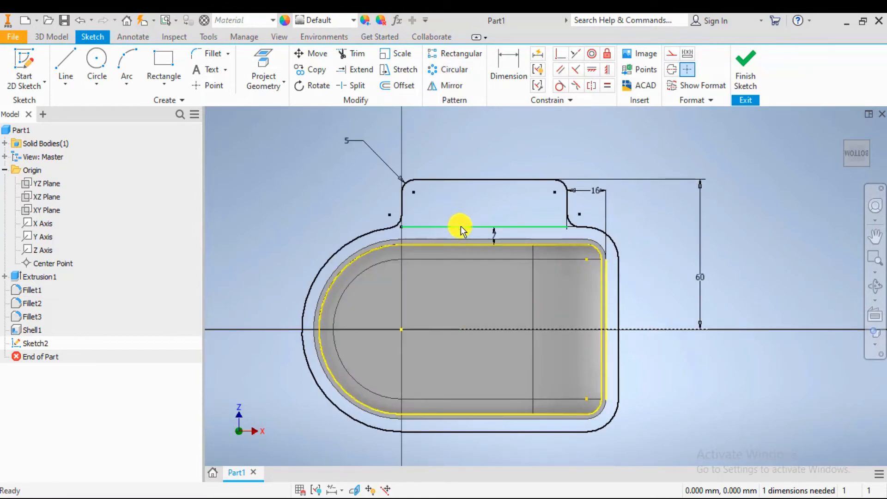
{"action": "left_click", "coordinate": [344, 56]}
{"action": "scroll", "coordinate": [485, 192], "scroll_direction": "down", "scroll_amount": 3}
{"action": "mouse_move", "coordinate": [510, 200]}
{"action": "left_mouse_down"}
{"action": "mouse_move", "coordinate": [531, 253]}
{"action": "mouse_move", "coordinate": [510, 231]}
{"action": "left_mouse_up"}
{"action": "scroll", "coordinate": [508, 226], "scroll_direction": "up", "scroll_amount": 3}
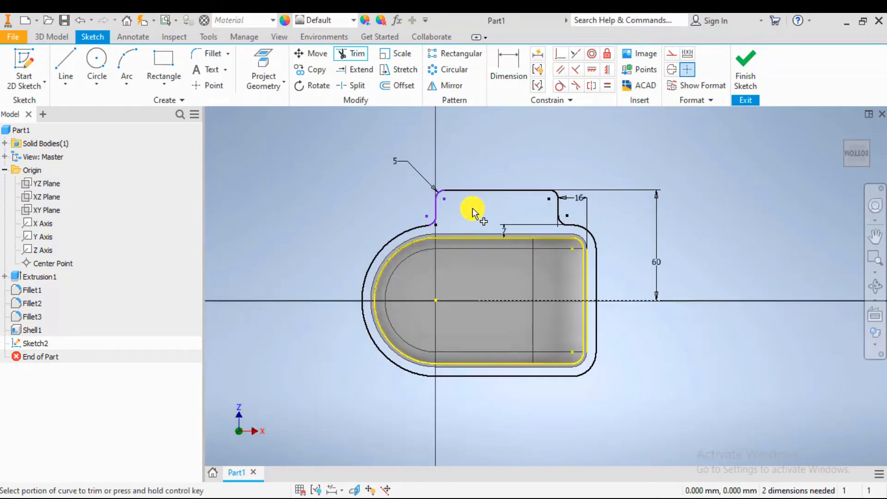
{"action": "scroll", "coordinate": [472, 208], "scroll_direction": "down", "scroll_amount": 3}
{"action": "scroll", "coordinate": [472, 250], "scroll_direction": "up", "scroll_amount": 2}
{"action": "key", "text": "Escape"}
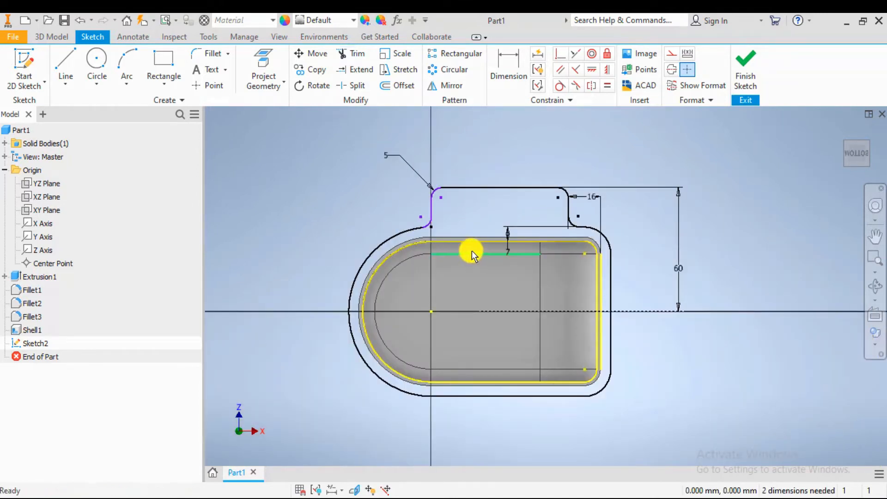
{"action": "scroll", "coordinate": [472, 254], "scroll_direction": "down", "scroll_amount": 2}
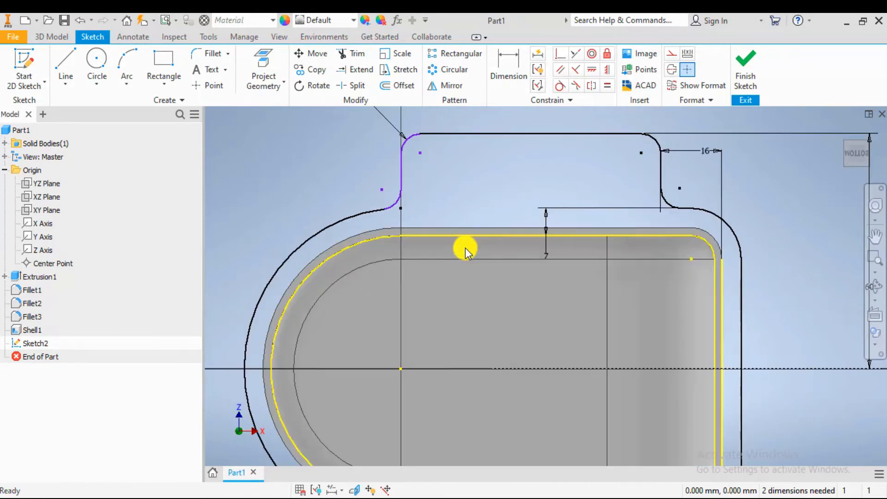
{"action": "left_click", "coordinate": [401, 190]}
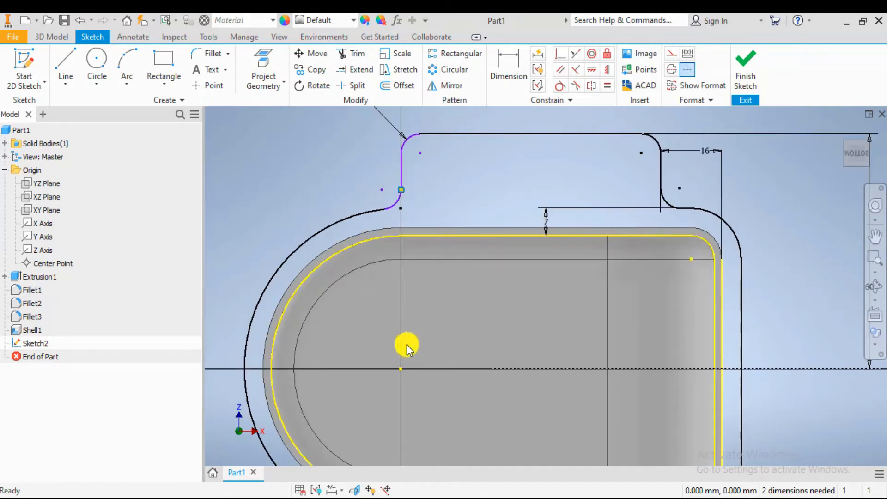
{"action": "left_click", "coordinate": [401, 368]}
{"action": "left_click", "coordinate": [481, 193]}
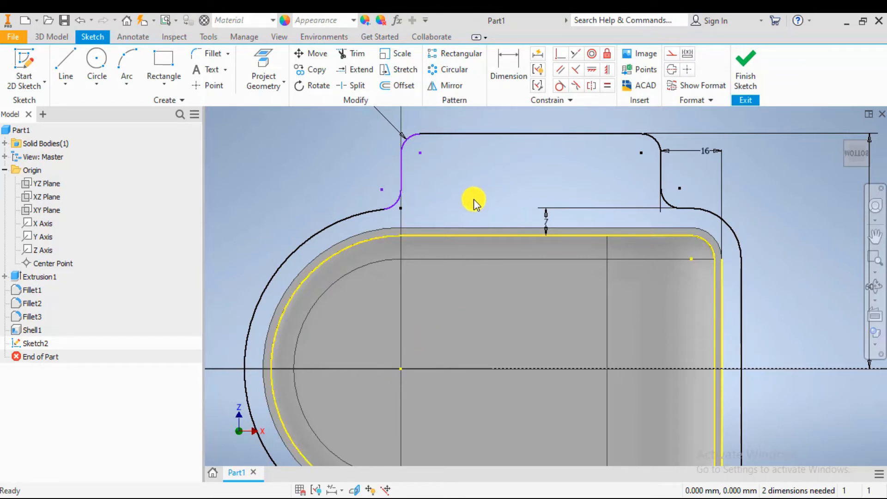
Step: Constrain the lower endpoint of the tab's -X side vertically in line with the remaining corner point beneath it
{"action": "left_click", "coordinate": [400, 199]}
{"action": "left_click", "coordinate": [402, 189]}
{"action": "left_click", "coordinate": [608, 70]}
{"action": "scroll", "coordinate": [570, 296], "scroll_direction": "down", "scroll_amount": 3}
{"action": "scroll", "coordinate": [571, 303], "scroll_direction": "up", "scroll_amount": 3}
{"action": "scroll", "coordinate": [571, 302], "scroll_direction": "down", "scroll_amount": 2}
{"action": "key", "text": "Escape"}
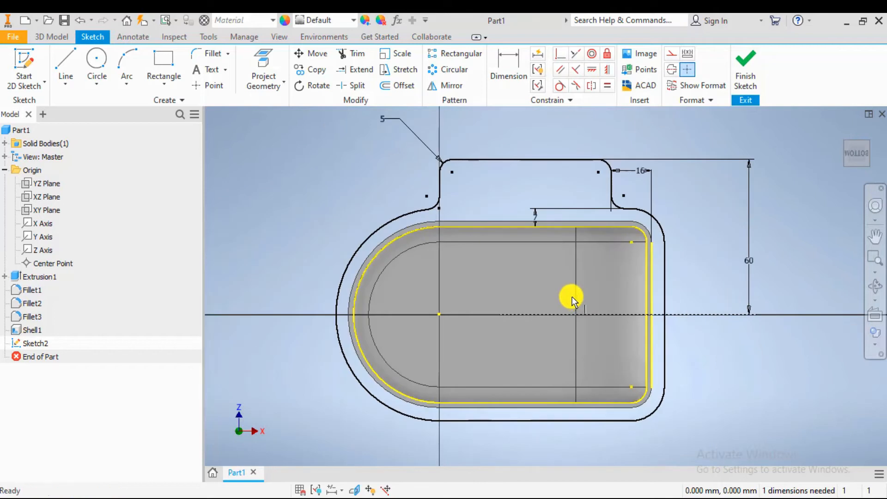
Step: Mirror the tab's outer edge, sides and four fillet arcs about the horizontal construction line on the X axis
{"action": "scroll", "coordinate": [560, 289], "scroll_direction": "down", "scroll_amount": 2}
{"action": "scroll", "coordinate": [562, 289], "scroll_direction": "up", "scroll_amount": 3}
{"action": "middle_click_drag", "start_coordinate": [560, 291], "coordinate": [536, 289]}
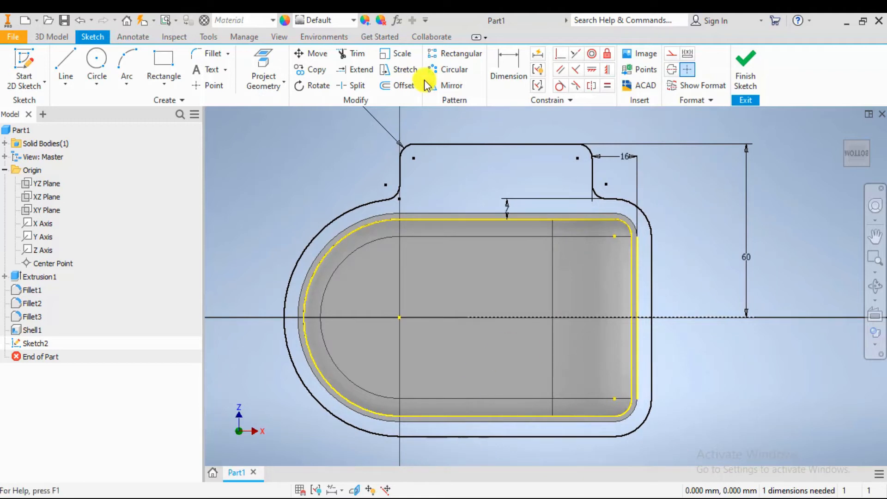
{"action": "left_click", "coordinate": [448, 87]}
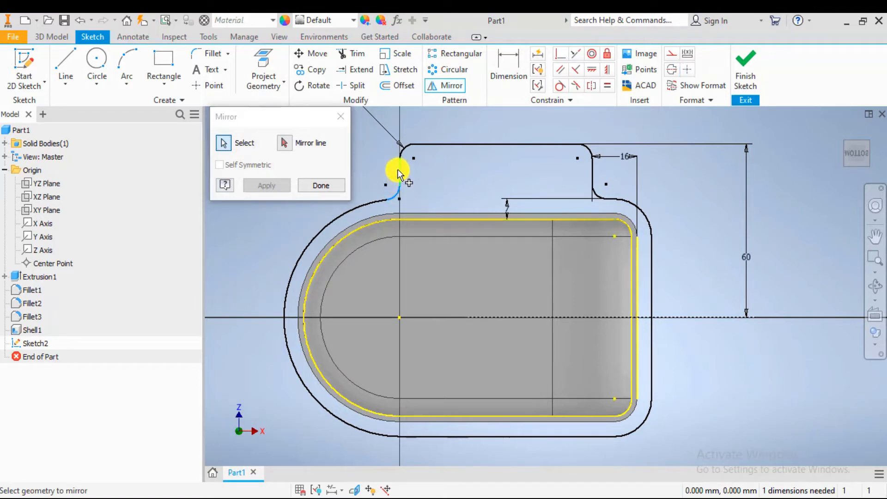
{"action": "left_click", "coordinate": [400, 148]}
{"action": "left_click", "coordinate": [422, 148]}
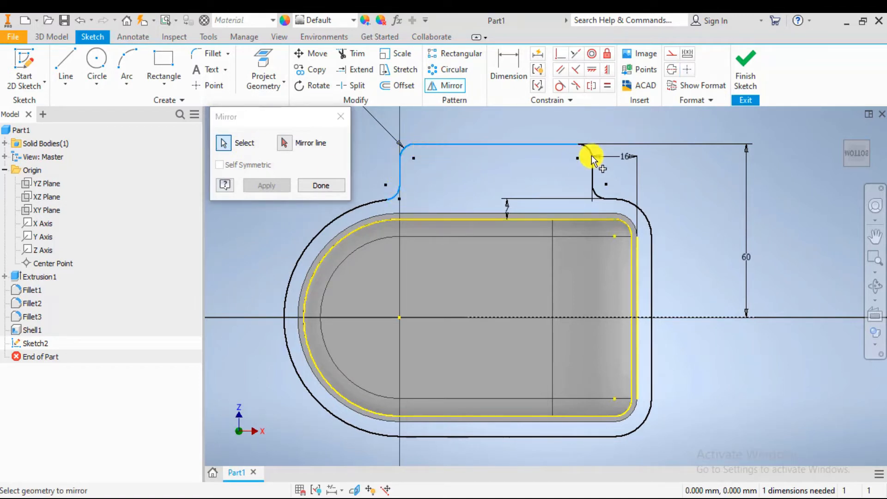
{"action": "left_click", "coordinate": [588, 149]}
{"action": "left_click", "coordinate": [593, 167]}
{"action": "left_click", "coordinate": [598, 196]}
{"action": "left_click", "coordinate": [284, 143]}
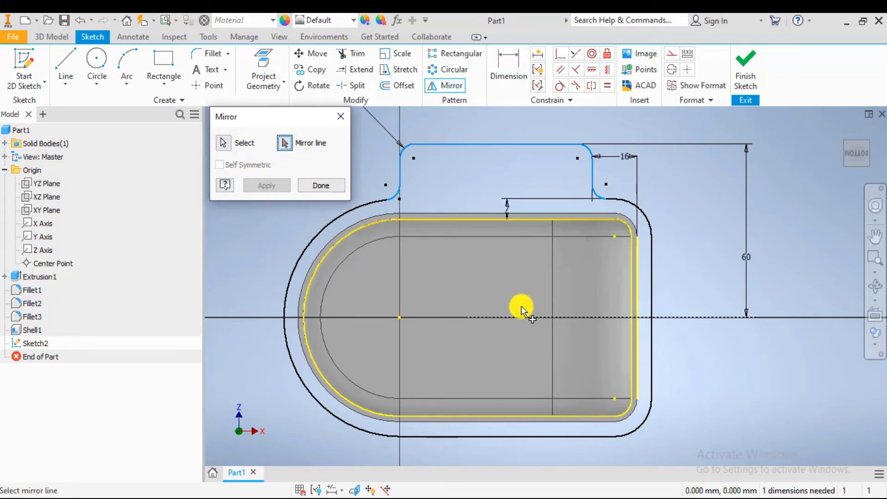
{"action": "left_click", "coordinate": [522, 316]}
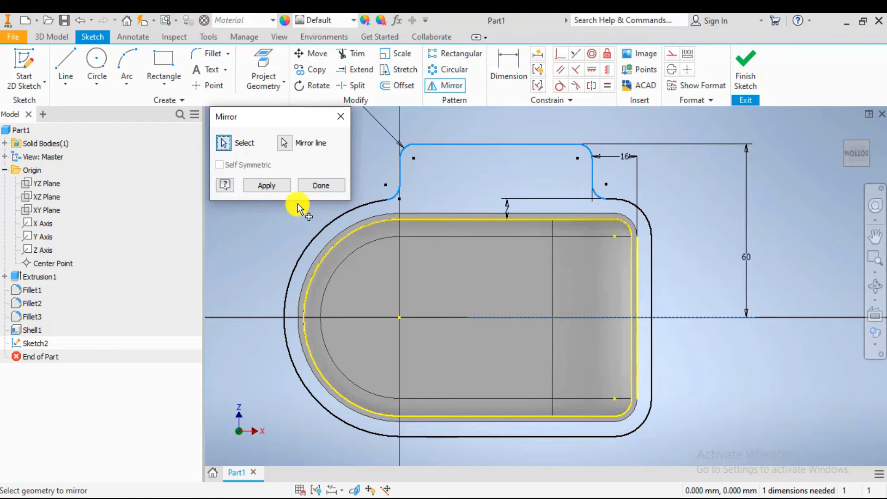
{"action": "left_click", "coordinate": [279, 186]}
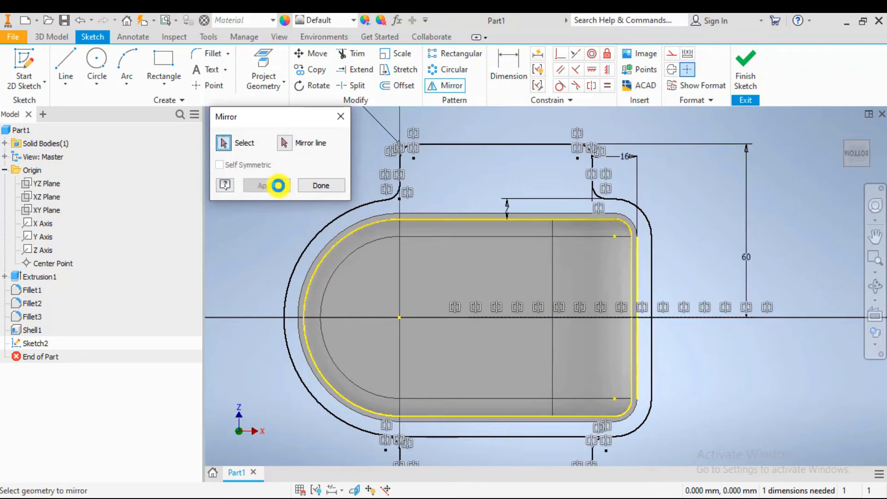
Step: Finish mirroring and trim away the straight line across the mirrored tab's base between its two fillets
{"action": "scroll", "coordinate": [580, 293], "scroll_direction": "down", "scroll_amount": 3}
{"action": "scroll", "coordinate": [633, 351], "scroll_direction": "up", "scroll_amount": 2}
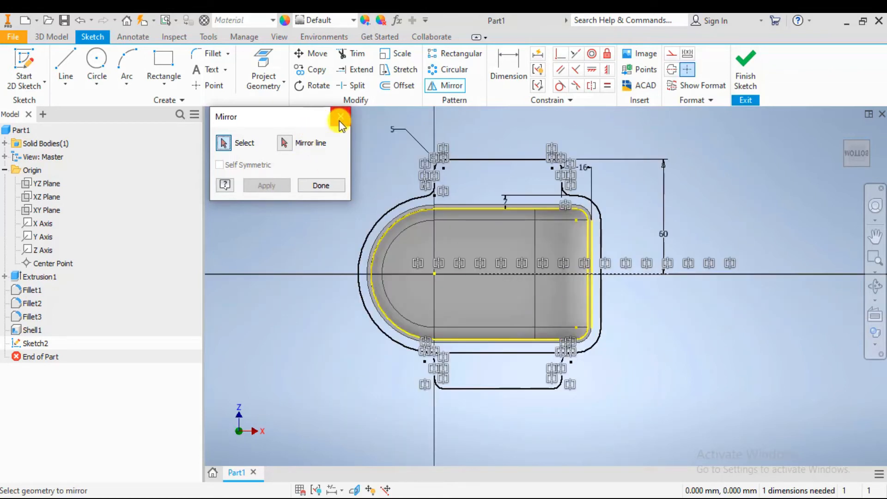
{"action": "left_click", "coordinate": [319, 185]}
{"action": "scroll", "coordinate": [560, 381], "scroll_direction": "up", "scroll_amount": 5}
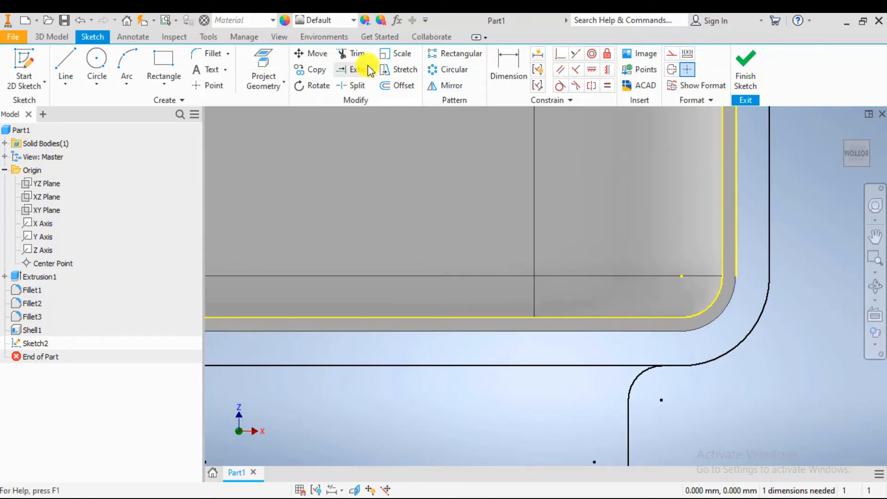
{"action": "left_click", "coordinate": [355, 54]}
{"action": "scroll", "coordinate": [459, 336], "scroll_direction": "down", "scroll_amount": 2}
{"action": "left_click_drag", "start_coordinate": [459, 338], "coordinate": [481, 362]}
{"action": "scroll", "coordinate": [346, 358], "scroll_direction": "up", "scroll_amount": 5}
{"action": "scroll", "coordinate": [351, 336], "scroll_direction": "down", "scroll_amount": 4}
{"action": "scroll", "coordinate": [333, 312], "scroll_direction": "up", "scroll_amount": 5}
{"action": "left_click", "coordinate": [232, 365]}
{"action": "scroll", "coordinate": [331, 342], "scroll_direction": "down", "scroll_amount": 6}
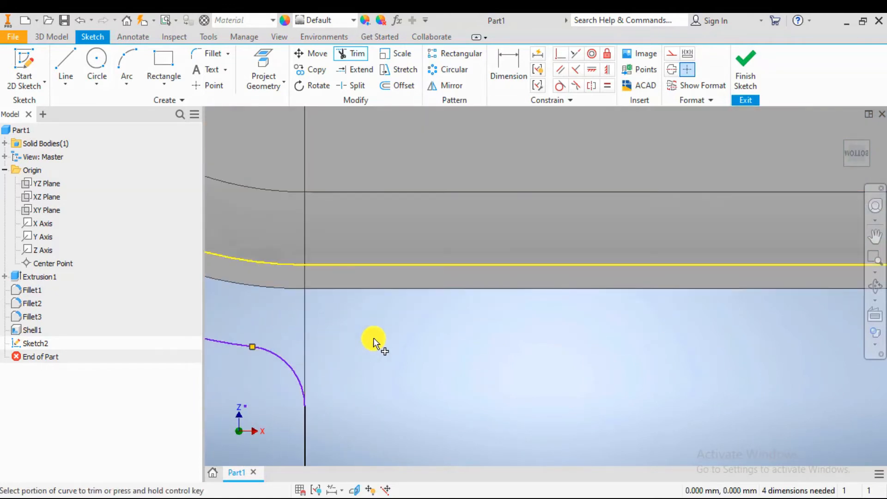
{"action": "scroll", "coordinate": [430, 291], "scroll_direction": "up", "scroll_amount": 3}
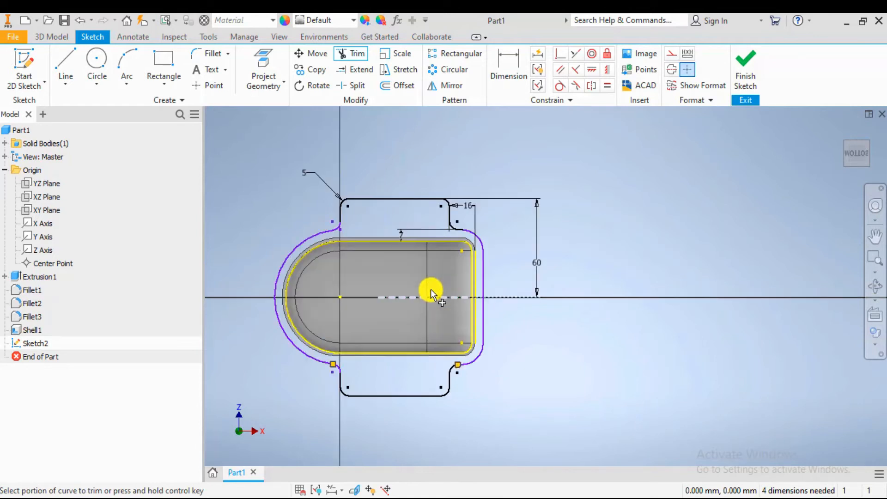
{"action": "scroll", "coordinate": [432, 291], "scroll_direction": "up", "scroll_amount": 3}
{"action": "scroll", "coordinate": [410, 337], "scroll_direction": "down", "scroll_amount": 3}
{"action": "scroll", "coordinate": [391, 350], "scroll_direction": "up", "scroll_amount": 3}
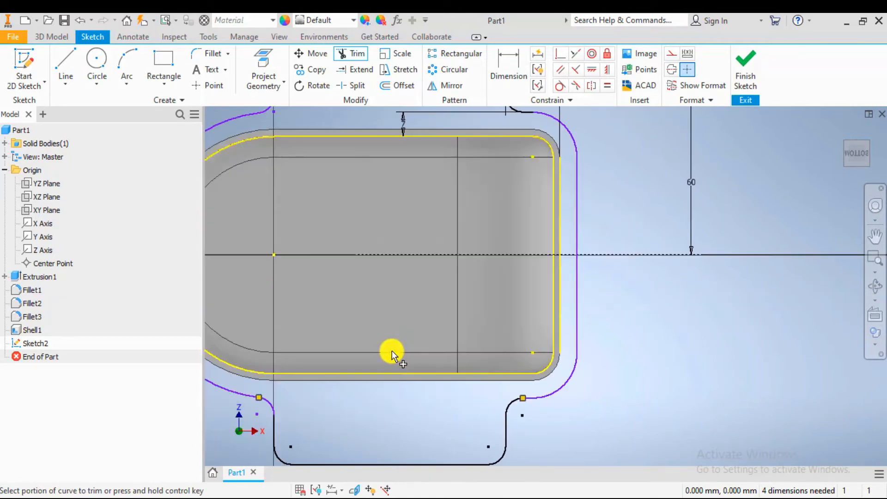
{"action": "key", "text": "Escape"}
Step: Dimension the gap between the body's straight +X end edge and the offset outline as 5 mm
{"action": "scroll", "coordinate": [392, 350], "scroll_direction": "down", "scroll_amount": 3}
{"action": "scroll", "coordinate": [380, 362], "scroll_direction": "up", "scroll_amount": 3}
{"action": "scroll", "coordinate": [377, 365], "scroll_direction": "down", "scroll_amount": 3}
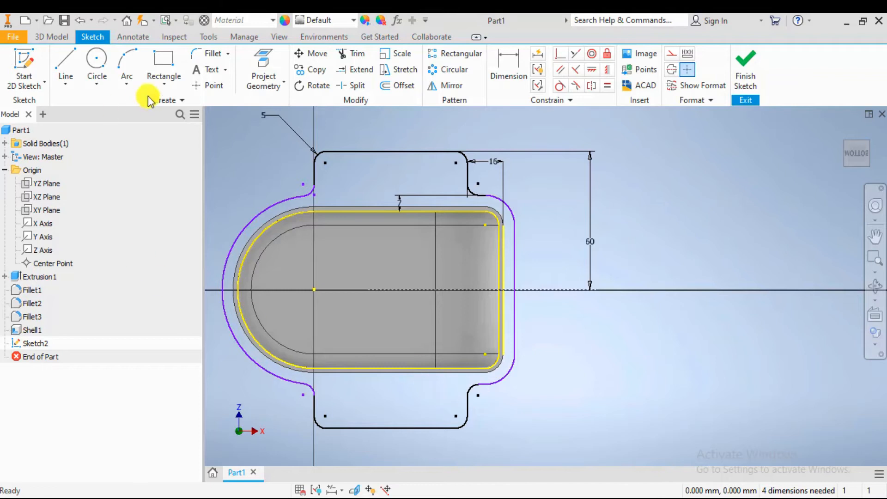
{"action": "left_click", "coordinate": [506, 74]}
{"action": "scroll", "coordinate": [494, 295], "scroll_direction": "up", "scroll_amount": 3}
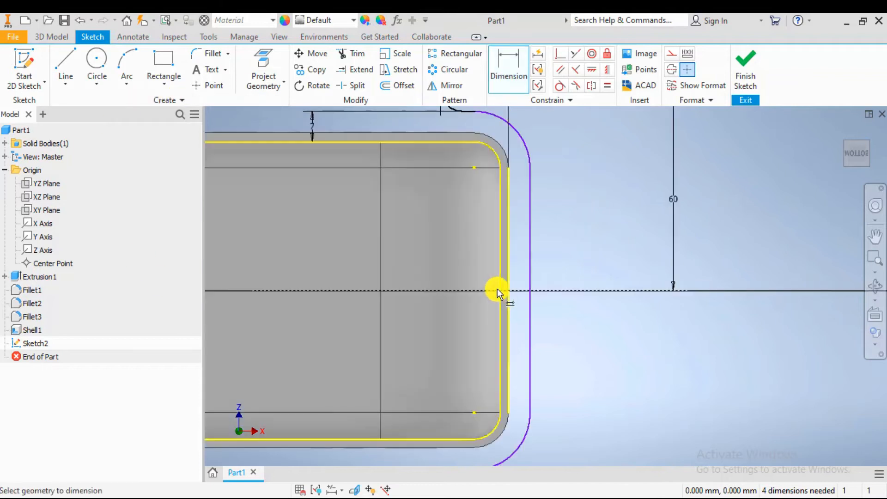
{"action": "left_click", "coordinate": [508, 283]}
{"action": "left_click", "coordinate": [529, 270]}
{"action": "left_click", "coordinate": [573, 307]}
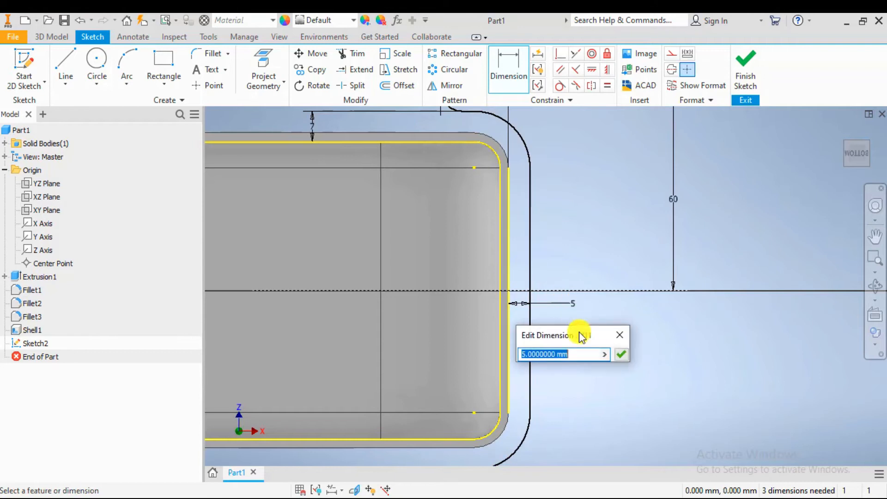
{"action": "left_click", "coordinate": [619, 351]}
Step: Dimension the radius of the flange outline's large arc at the rounded -X end as 41 mm
{"action": "scroll", "coordinate": [614, 348], "scroll_direction": "down", "scroll_amount": 5}
{"action": "scroll", "coordinate": [468, 348], "scroll_direction": "up", "scroll_amount": 5}
{"action": "left_click", "coordinate": [510, 332]}
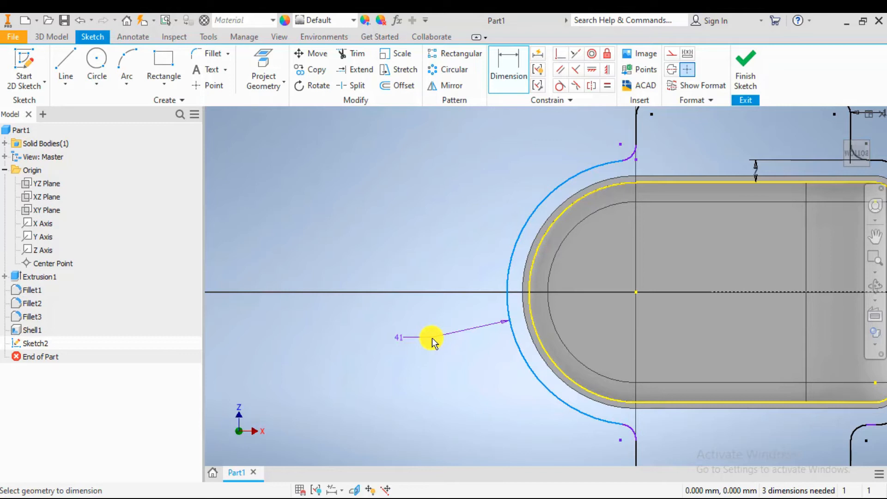
{"action": "left_click", "coordinate": [431, 337]}
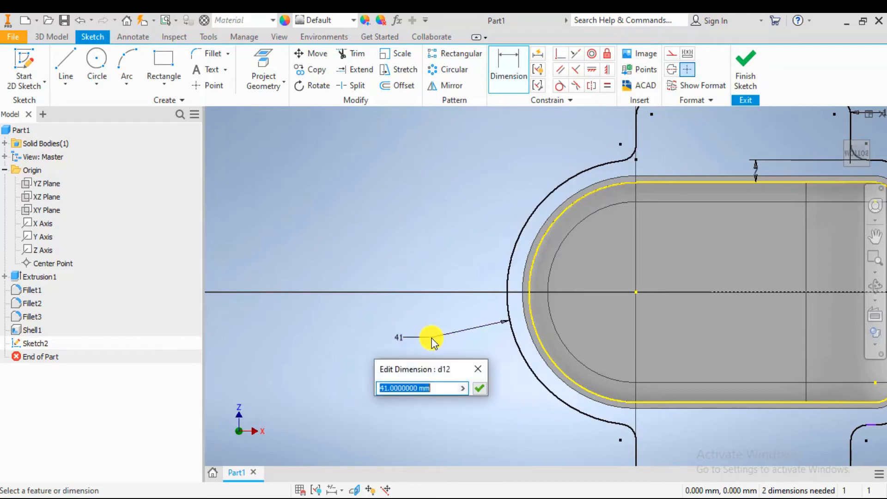
{"action": "left_click", "coordinate": [479, 389]}
{"action": "scroll", "coordinate": [535, 313], "scroll_direction": "down", "scroll_amount": 5}
{"action": "scroll", "coordinate": [432, 316], "scroll_direction": "up", "scroll_amount": 3}
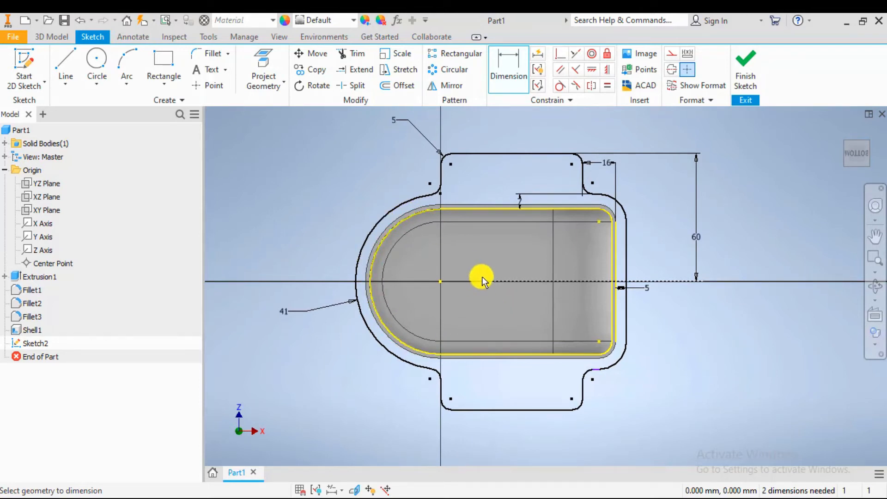
{"action": "scroll", "coordinate": [500, 284], "scroll_direction": "up", "scroll_amount": 4}
{"action": "scroll", "coordinate": [498, 285], "scroll_direction": "down", "scroll_amount": 3}
{"action": "middle_click_drag", "start_coordinate": [526, 301], "coordinate": [483, 313]}
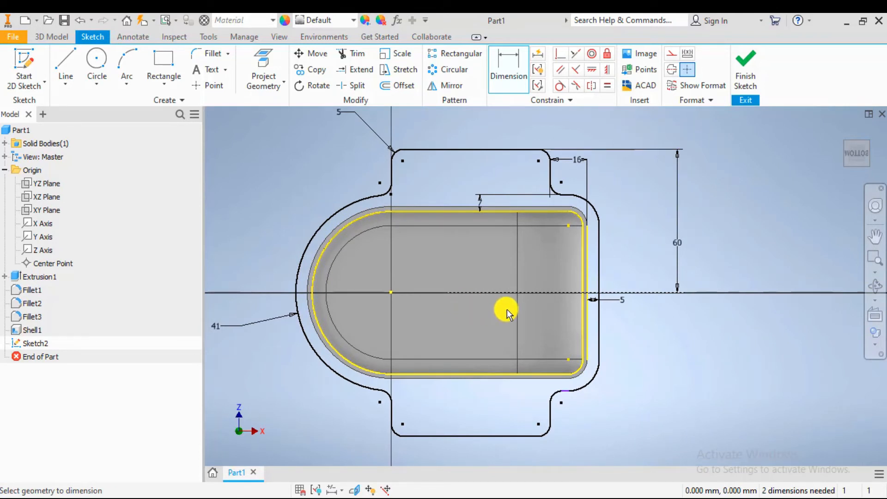
{"action": "middle_click_drag", "start_coordinate": [511, 312], "coordinate": [508, 310]}
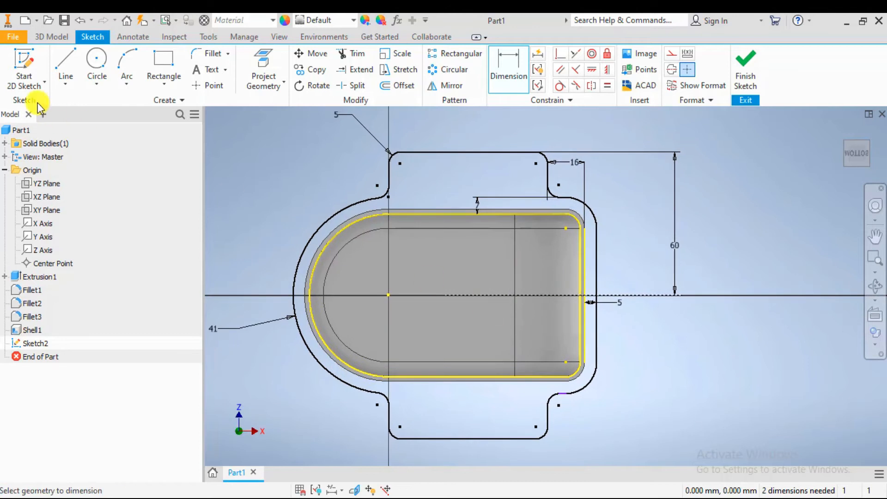
Step: Extrude the flange profile by 6 mm away from the shell, joined to the body, checking the thickness against the drawing in Photos
{"action": "left_click", "coordinate": [52, 36]}
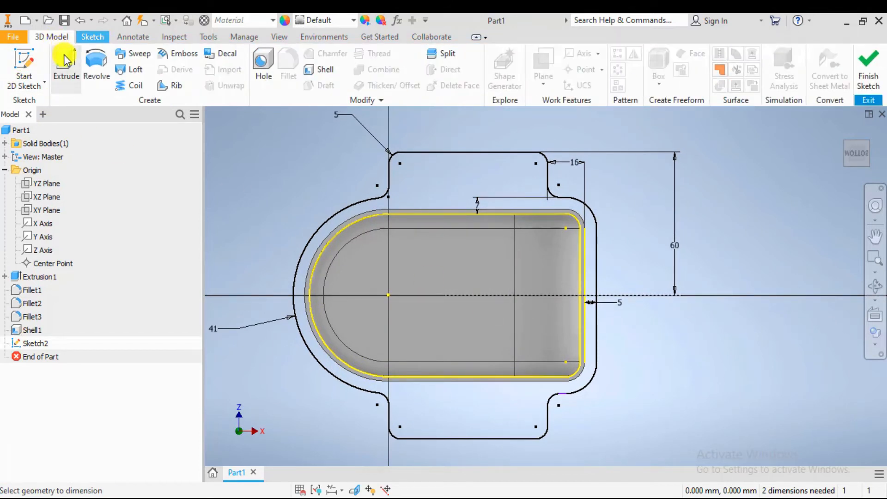
{"action": "left_click", "coordinate": [66, 61]}
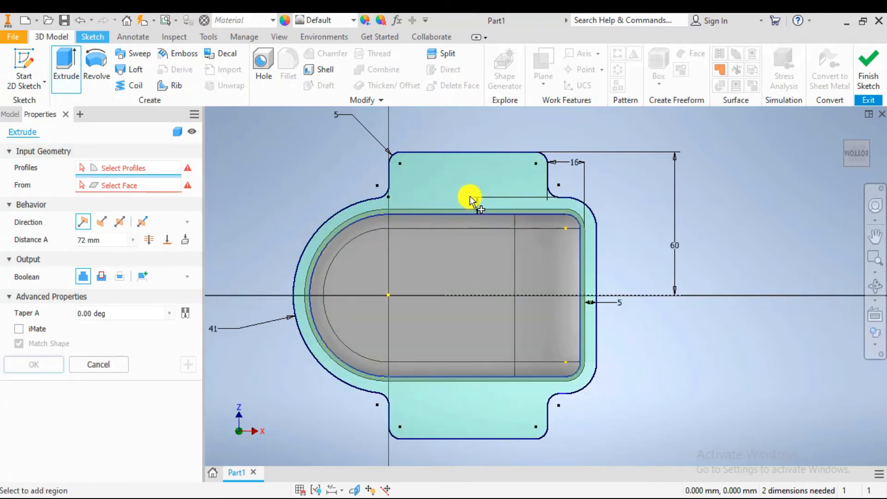
{"action": "left_click", "coordinate": [469, 195]}
{"action": "scroll", "coordinate": [628, 236], "scroll_direction": "down", "scroll_amount": 3}
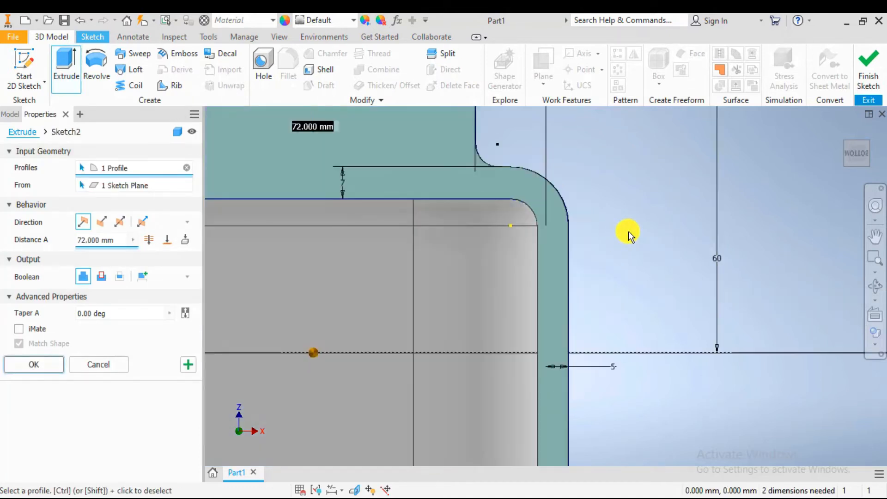
{"action": "mouse_move", "coordinate": [616, 214]}
{"action": "middle_mouse_down", "text": "shift"}
{"action": "mouse_move", "coordinate": [560, 251]}
{"action": "mouse_move", "coordinate": [570, 206]}
{"action": "mouse_move", "coordinate": [586, 192]}
{"action": "mouse_move", "coordinate": [570, 226]}
{"action": "mouse_move", "coordinate": [600, 230]}
{"action": "mouse_move", "coordinate": [592, 226]}
{"action": "middle_mouse_up", "text": "shift"}
{"action": "scroll", "coordinate": [592, 226], "scroll_direction": "down", "scroll_amount": 4}
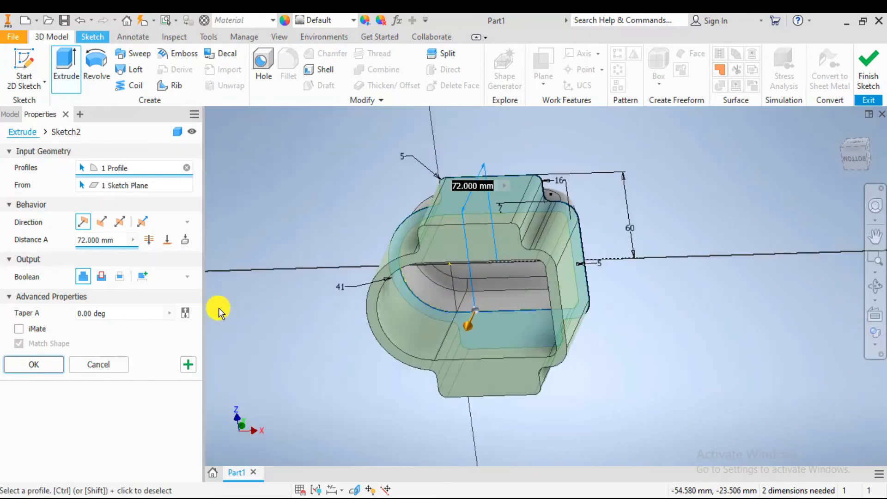
{"action": "left_click", "coordinate": [115, 238]}
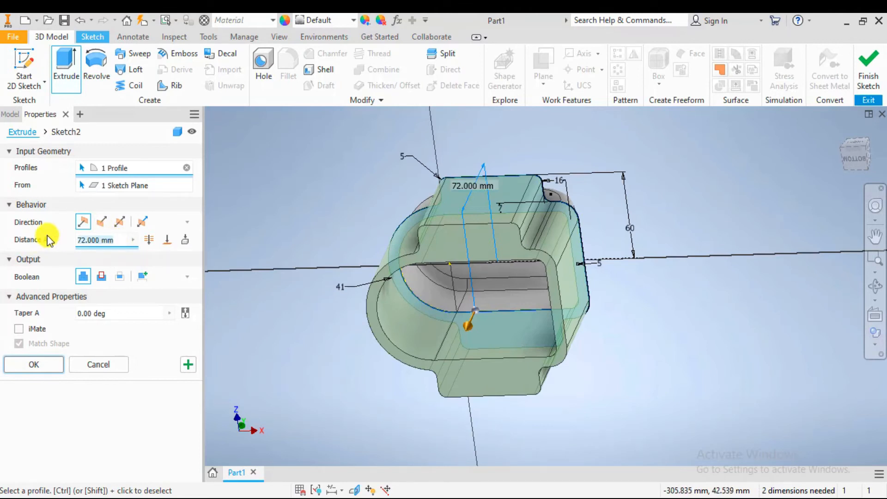
{"action": "type", "text": "6"}
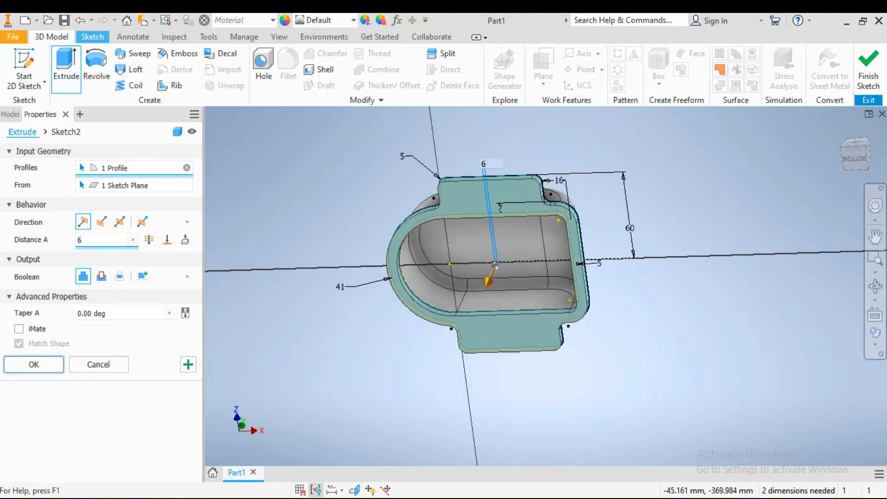
{"action": "key", "text": "alt+Tab"}
{"action": "left_click_drag", "start_coordinate": [320, 397], "coordinate": [346, 115]}
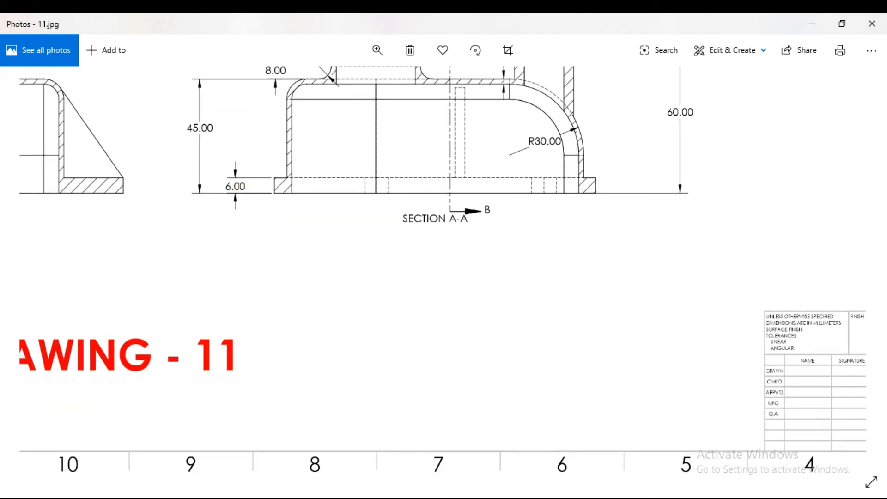
{"action": "key", "text": "alt+Tab"}
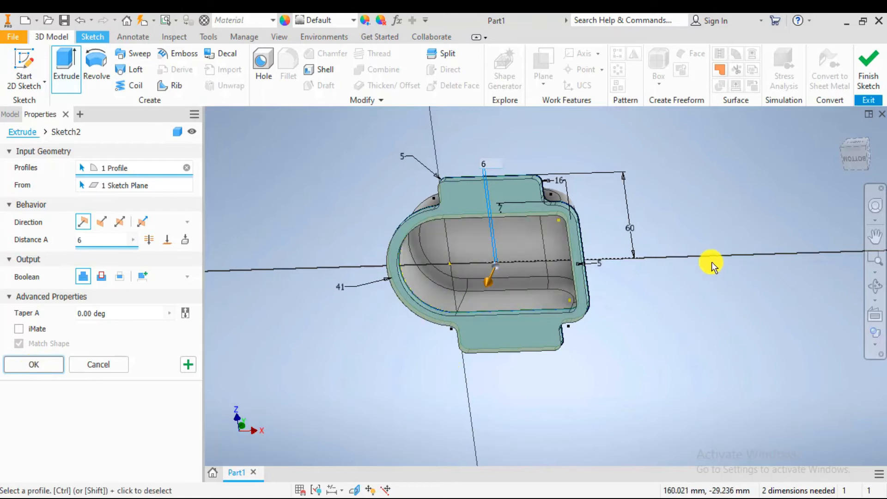
{"action": "middle_click_drag", "start_coordinate": [674, 254], "coordinate": [659, 298], "text": "shift"}
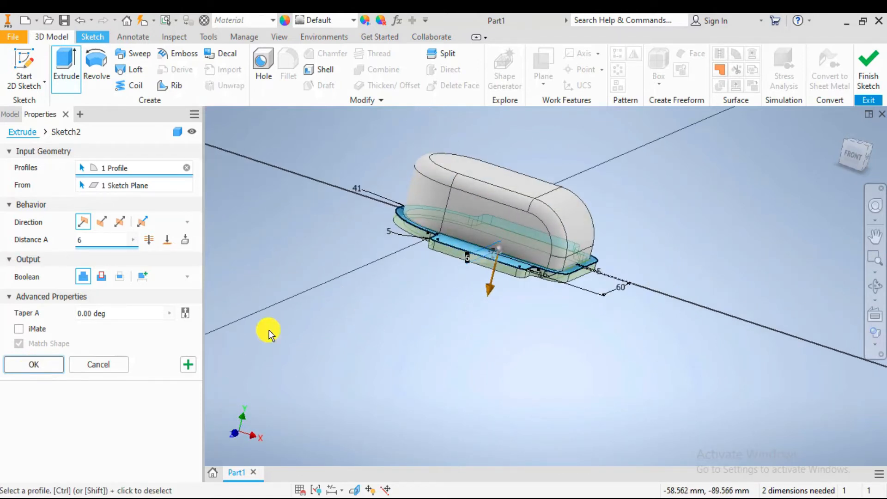
{"action": "left_click", "coordinate": [51, 365]}
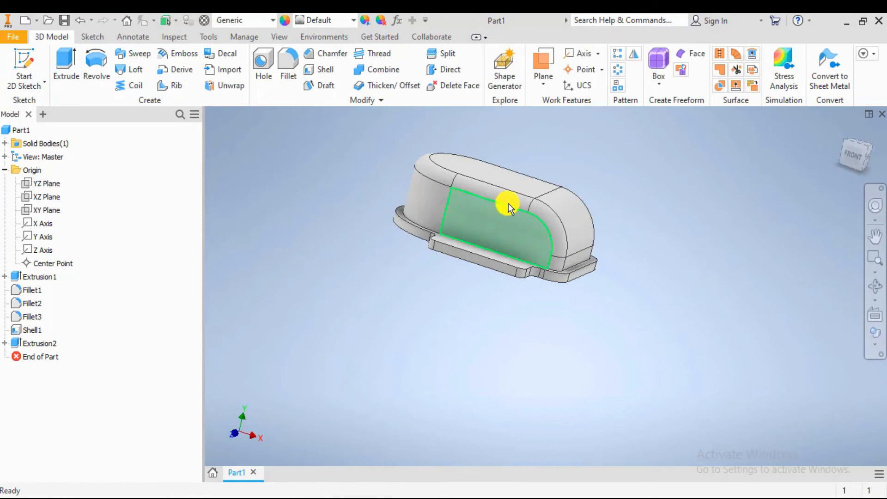
Step: Inspect the extruded flange on the model, then examine the section, top and isometric views of drawing 11 in Photos for the top features
{"action": "scroll", "coordinate": [528, 156], "scroll_direction": "up", "scroll_amount": 5}
{"action": "scroll", "coordinate": [500, 226], "scroll_direction": "down", "scroll_amount": 5}
{"action": "middle_click_drag", "start_coordinate": [577, 230], "coordinate": [519, 284], "text": "shift"}
{"action": "middle_click_drag", "start_coordinate": [483, 256], "coordinate": [498, 275], "text": "shift"}
{"action": "scroll", "coordinate": [500, 272], "scroll_direction": "down", "scroll_amount": 3}
{"action": "scroll", "coordinate": [495, 218], "scroll_direction": "up", "scroll_amount": 5}
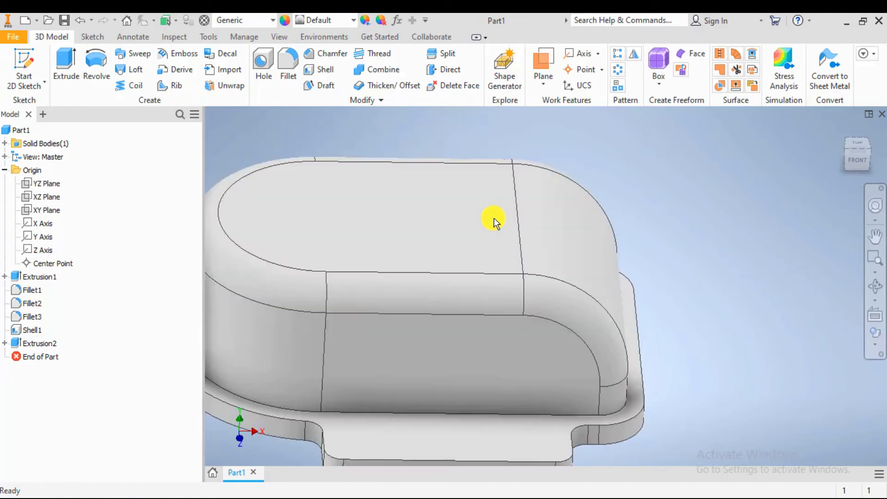
{"action": "key", "text": "alt+Tab"}
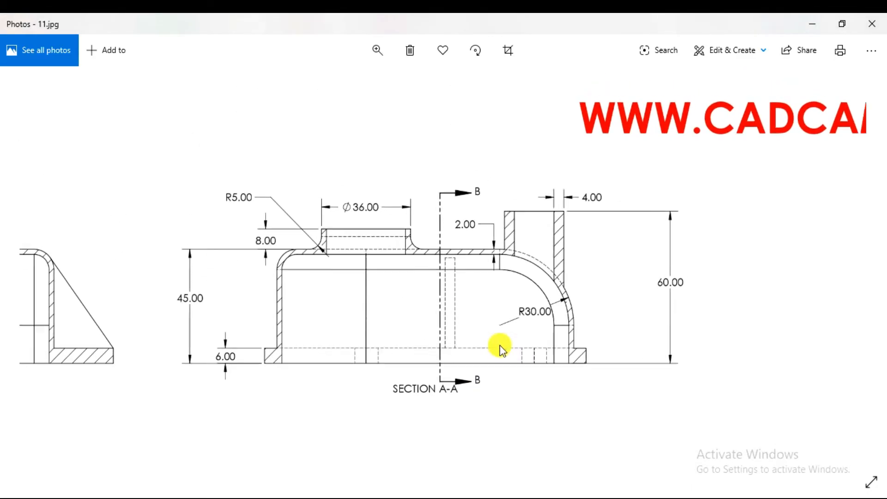
{"action": "scroll", "coordinate": [505, 310], "scroll_direction": "down", "scroll_amount": 3}
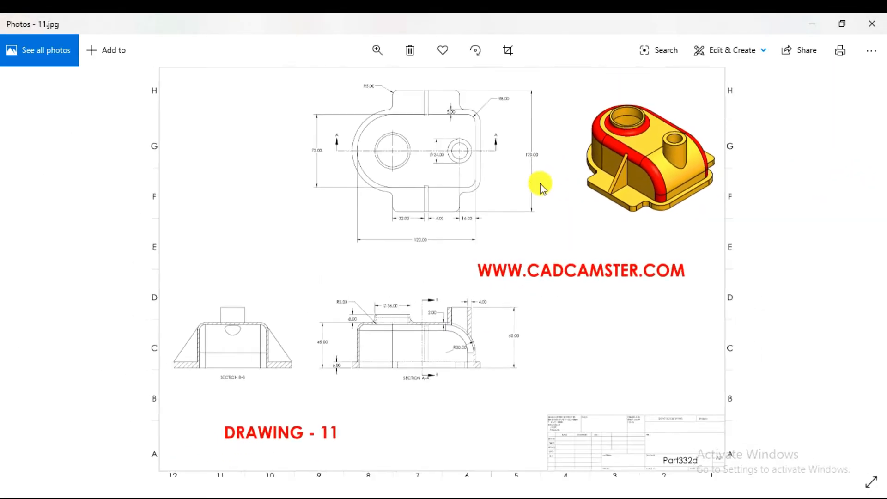
{"action": "scroll", "coordinate": [411, 131], "scroll_direction": "up", "scroll_amount": 3}
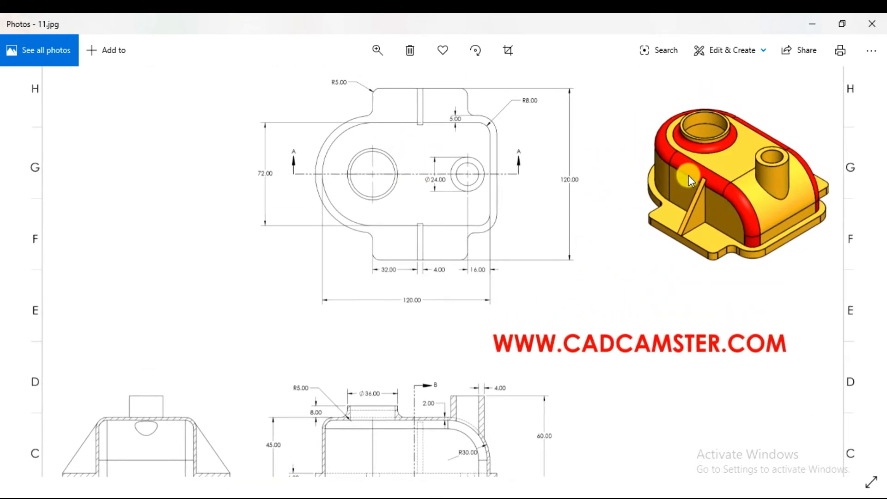
Step: Return to Inventor and start a new sketch on the body's flat top face, viewed square on
{"action": "key", "text": "alt+Tab"}
{"action": "left_click", "coordinate": [450, 240]}
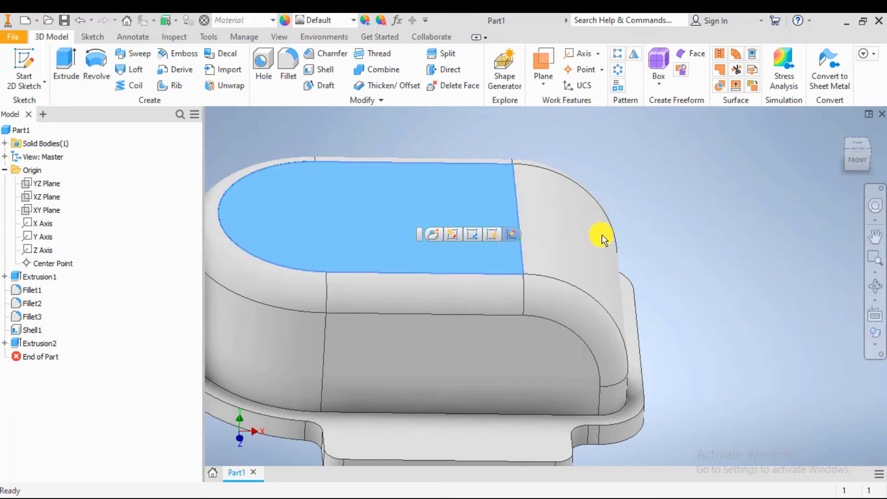
{"action": "left_click", "coordinate": [874, 316]}
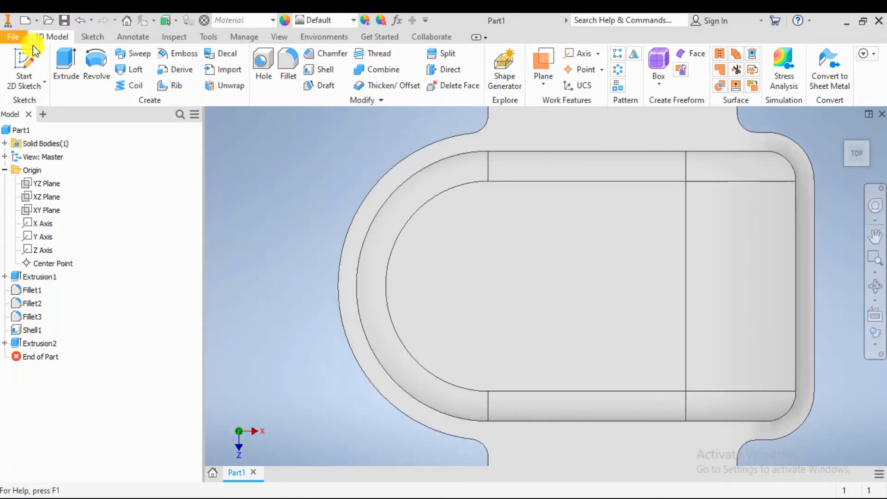
{"action": "left_click", "coordinate": [23, 62]}
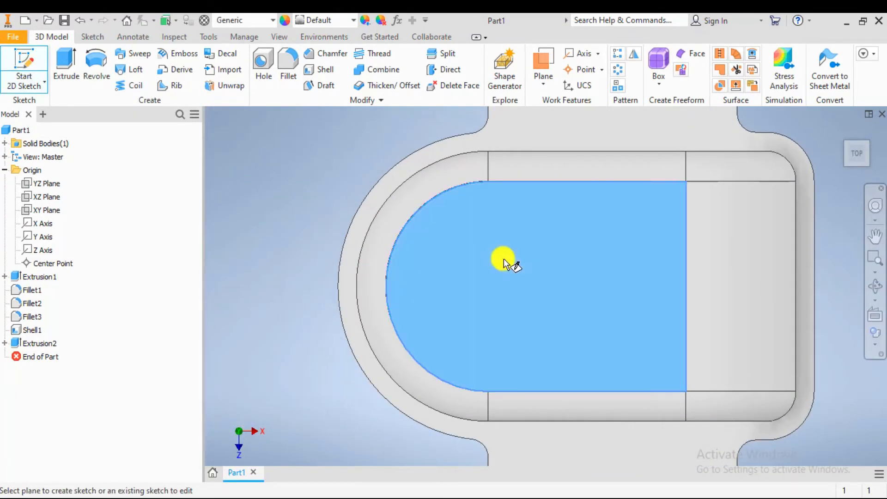
{"action": "left_click", "coordinate": [504, 257]}
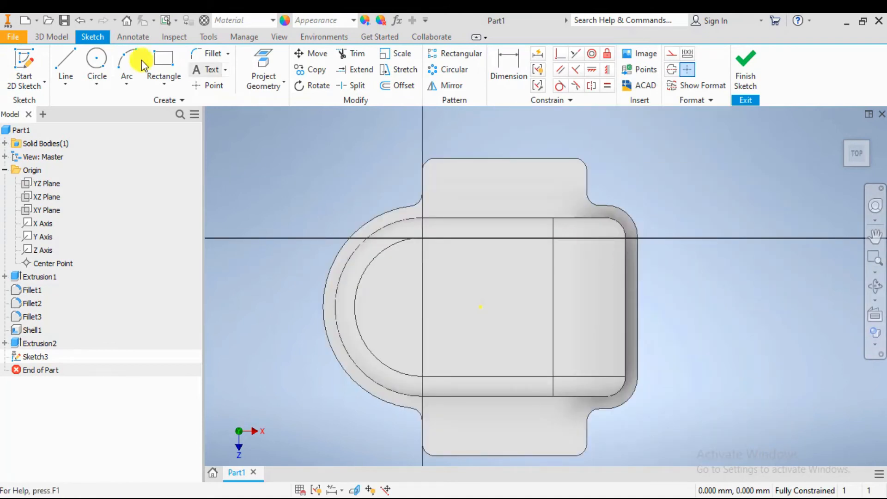
Step: Sketch two pairs of concentric circles, one centred at the rounded end and one towards +X, and check the boss diameter in the Photos drawing
{"action": "left_click", "coordinate": [94, 62]}
{"action": "scroll", "coordinate": [483, 312], "scroll_direction": "down", "scroll_amount": 4}
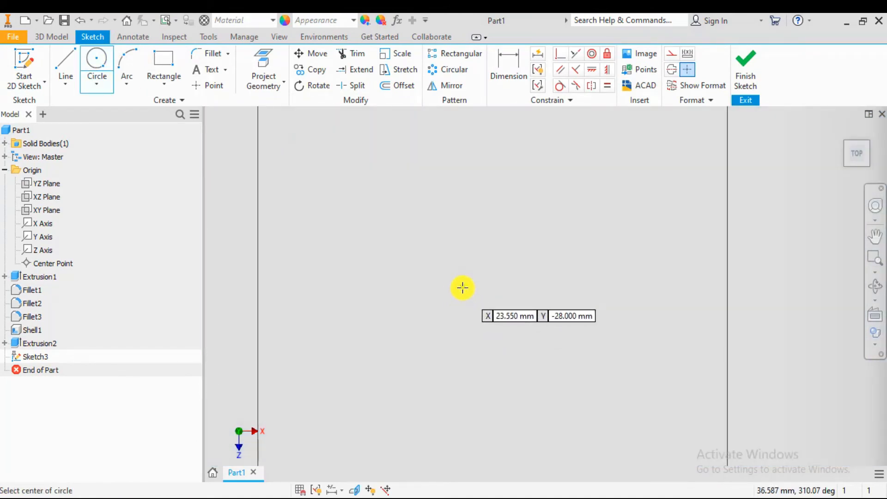
{"action": "scroll", "coordinate": [461, 288], "scroll_direction": "up", "scroll_amount": 3}
{"action": "key", "text": "alt+Tab"}
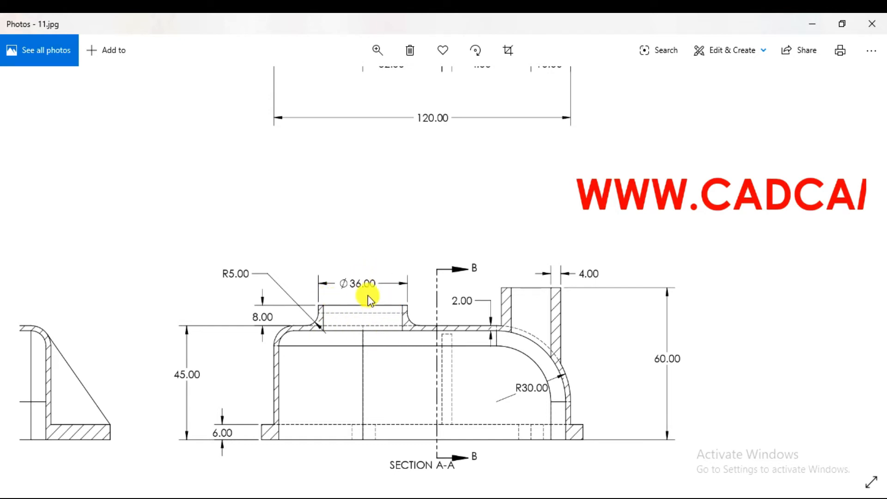
{"action": "key", "text": "alt+Tab"}
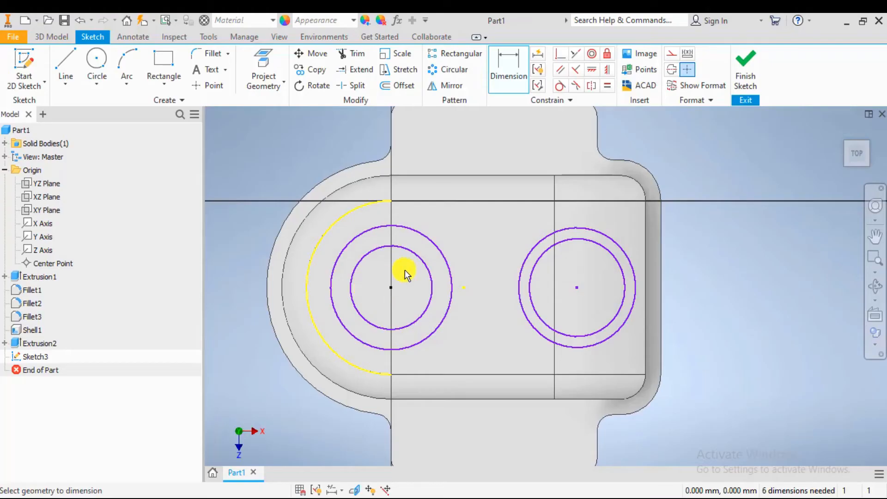
Step: Dimension the concentric circles at the rounded end, setting the outer diameter to 36 mm and the inner diameter to 32 mm
{"action": "left_click", "coordinate": [440, 251]}
{"action": "left_click", "coordinate": [469, 234]}
{"action": "type", "text": "36"}
{"action": "key", "text": "Return"}
{"action": "left_click", "coordinate": [428, 277]}
{"action": "left_click", "coordinate": [464, 331]}
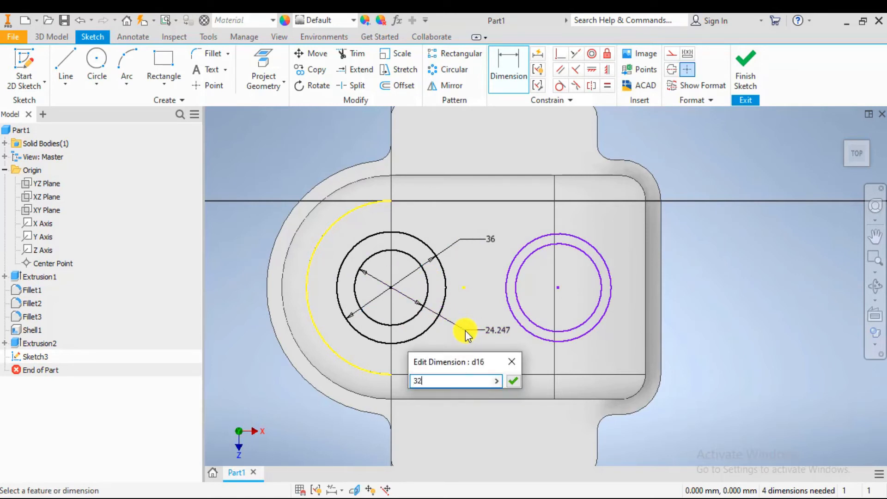
{"action": "type", "text": "32"}
{"action": "key", "text": "Return"}
Step: Switch to Photos and check the smaller boss's outer diameter and wall thickness in the top and section views, returning to Inventor
{"action": "key", "text": "alt+Tab"}
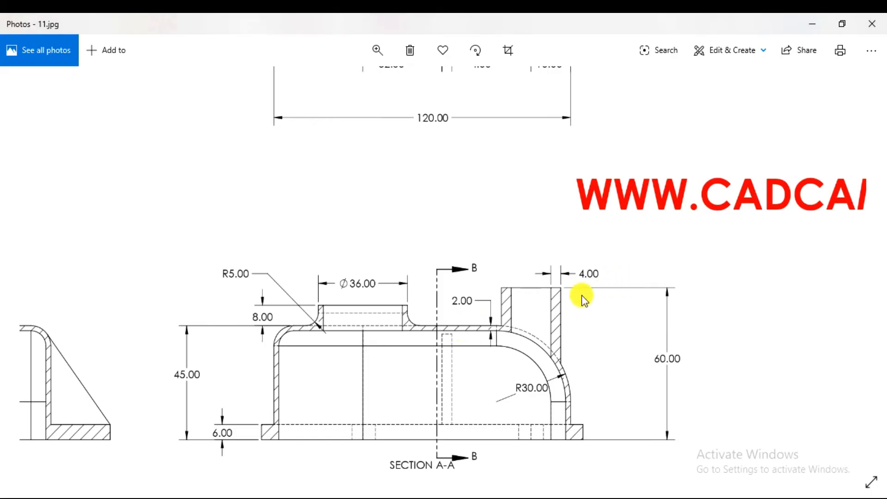
{"action": "mouse_move", "coordinate": [561, 273]}
{"action": "left_mouse_down"}
{"action": "mouse_move", "coordinate": [560, 396]}
{"action": "mouse_move", "coordinate": [574, 491]}
{"action": "left_mouse_up"}
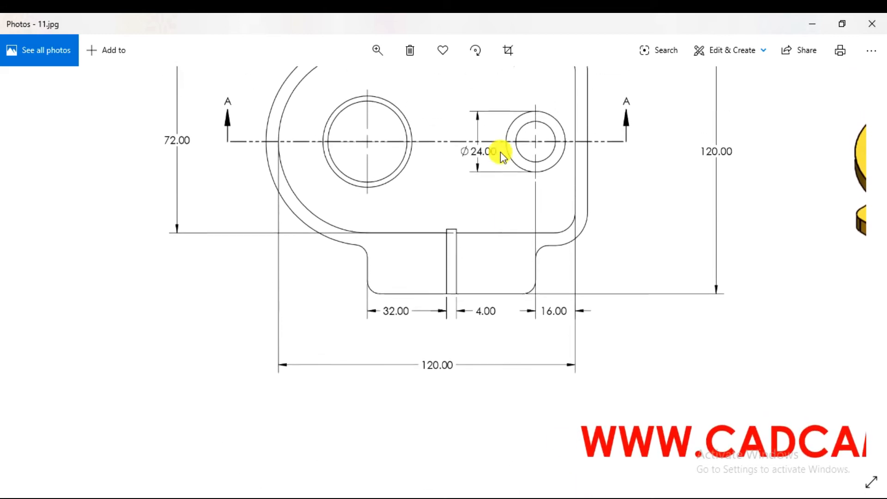
{"action": "left_click_drag", "start_coordinate": [575, 410], "coordinate": [552, 241]}
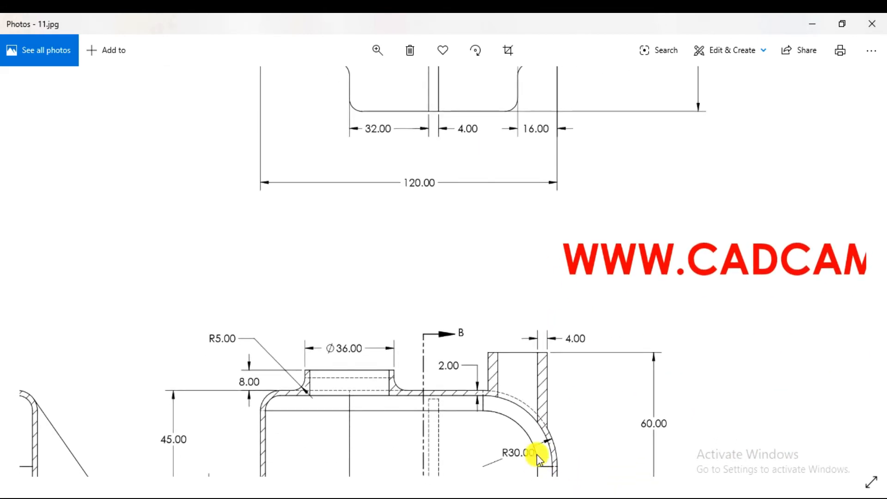
{"action": "scroll", "coordinate": [554, 416], "scroll_direction": "up", "scroll_amount": 2}
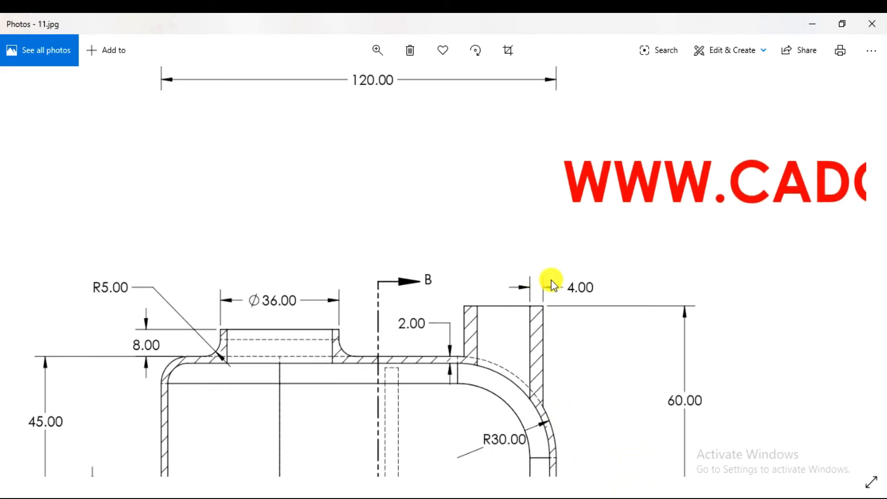
{"action": "left_click_drag", "start_coordinate": [567, 301], "coordinate": [567, 432]}
{"action": "left_click_drag", "start_coordinate": [518, 97], "coordinate": [518, 276]}
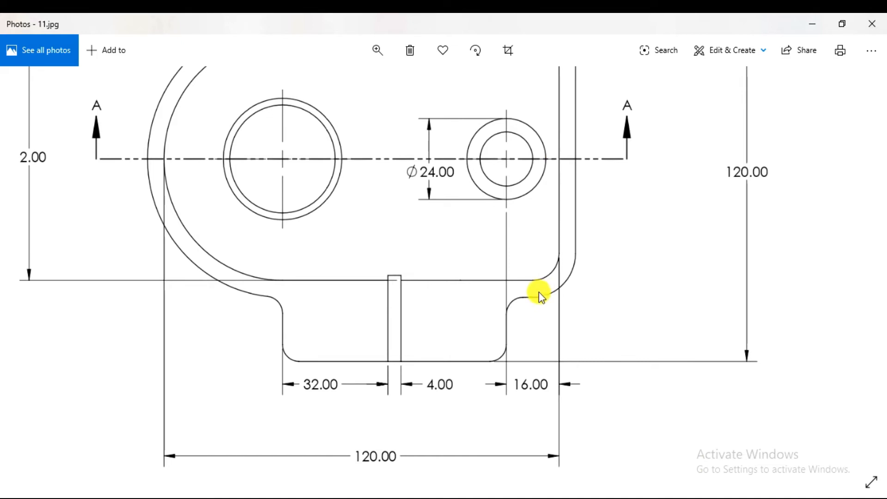
{"action": "key", "text": "alt+Tab"}
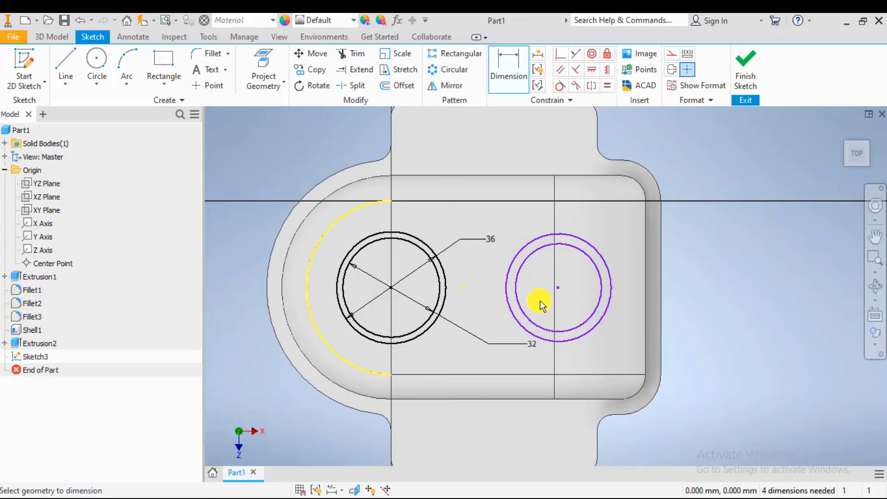
Step: Dimension one circle of the pair towards +X, setting its diameter to 24 mm
{"action": "left_click", "coordinate": [602, 259]}
{"action": "left_click", "coordinate": [623, 240]}
{"action": "type", "text": "24"}
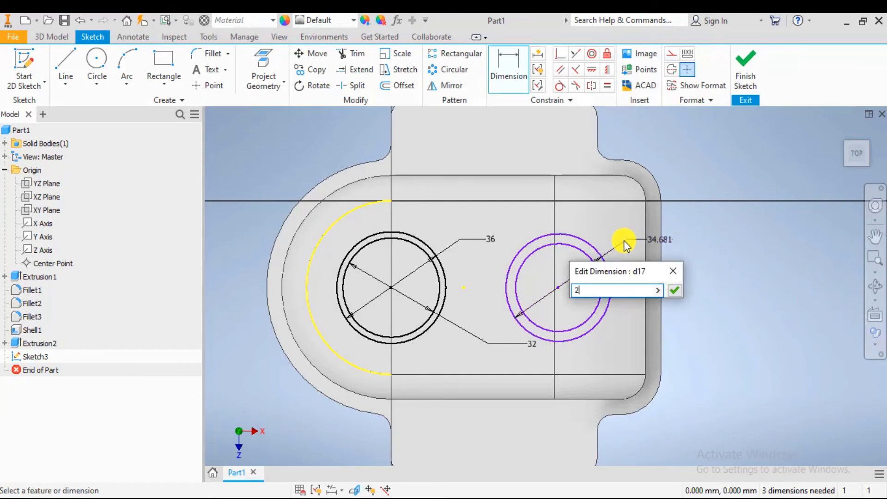
{"action": "key", "text": "Return"}
{"action": "left_click", "coordinate": [593, 281]}
{"action": "left_click", "coordinate": [627, 277]}
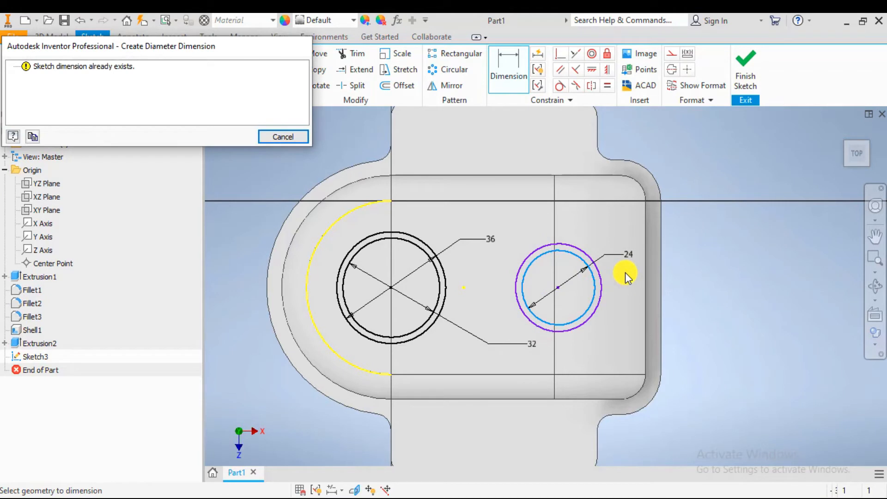
{"action": "key", "text": "Escape"}
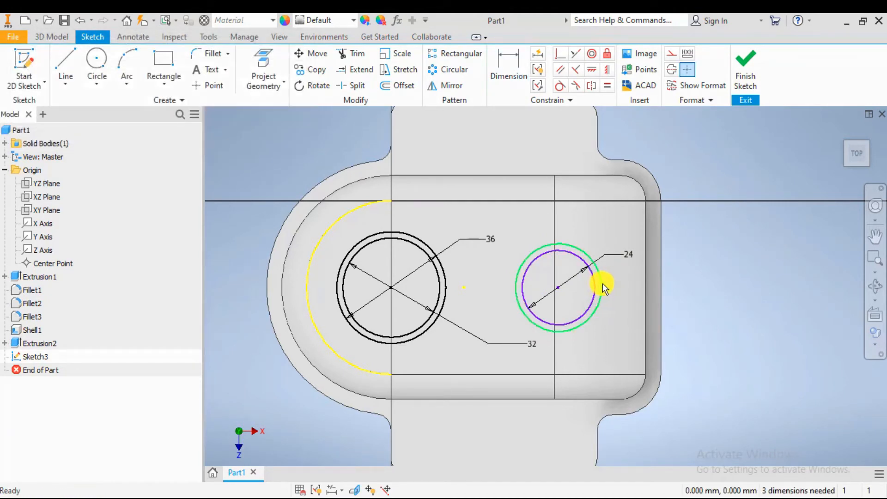
Step: Set the diameter of the remaining undimensioned circle towards +X to 16 mm
{"action": "left_click", "coordinate": [508, 63]}
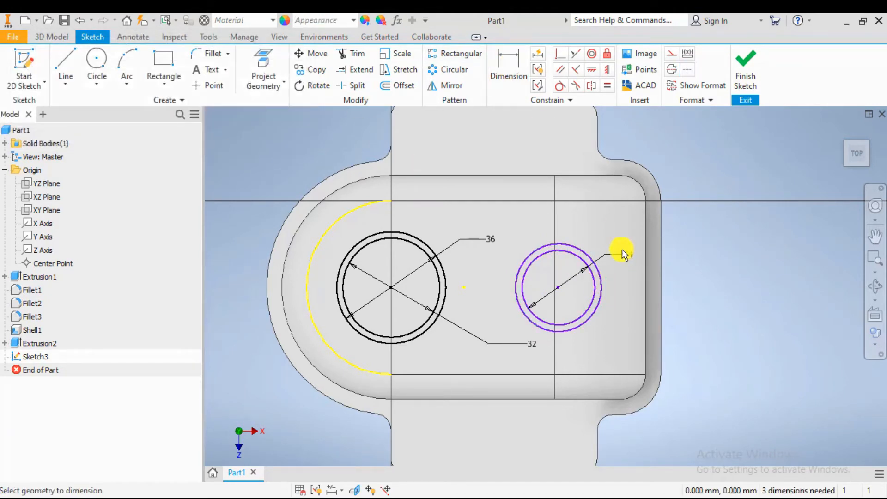
{"action": "left_click", "coordinate": [598, 296]}
{"action": "left_click", "coordinate": [614, 287]}
{"action": "type", "text": "16"}
{"action": "key", "text": "Return"}
{"action": "key", "text": "Escape"}
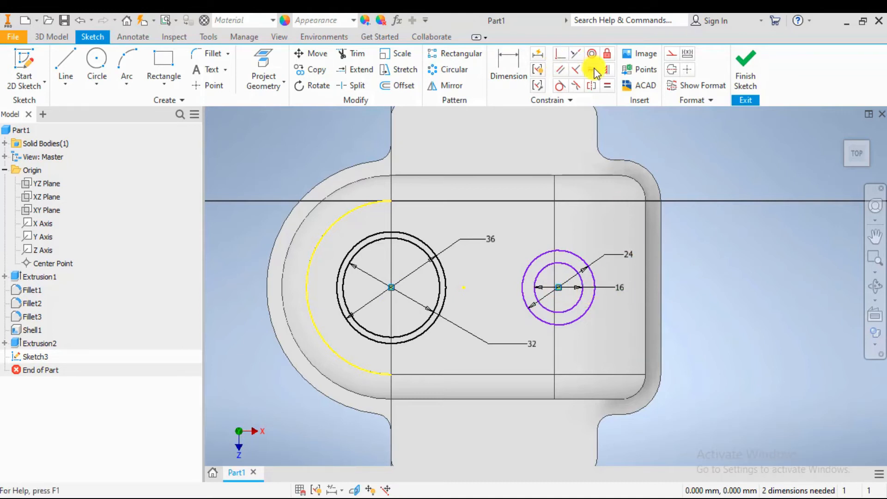
Step: Apply a Vertical constraint aligning the centre of the 24 mm and 16 mm circles with the flange tab's +X edge
{"action": "left_click", "coordinate": [607, 70]}
{"action": "scroll", "coordinate": [595, 303], "scroll_direction": "up", "scroll_amount": 2}
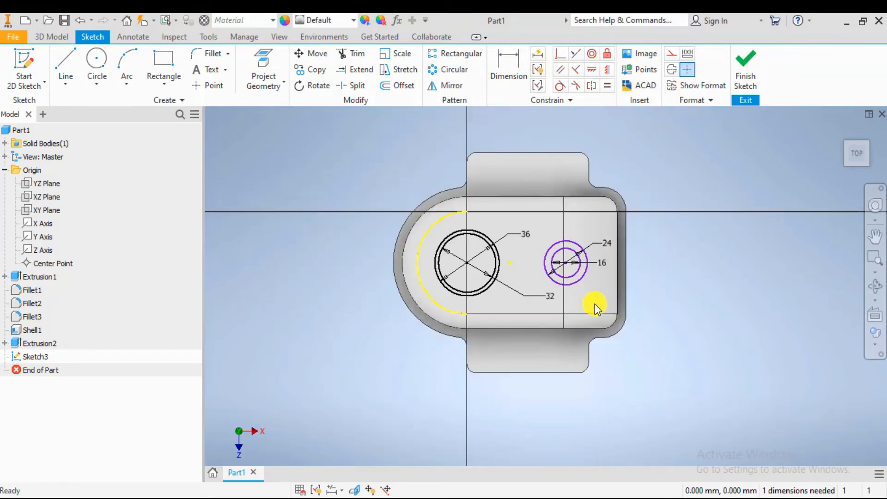
{"action": "scroll", "coordinate": [595, 295], "scroll_direction": "down", "scroll_amount": 5}
{"action": "scroll", "coordinate": [527, 342], "scroll_direction": "down", "scroll_amount": 2}
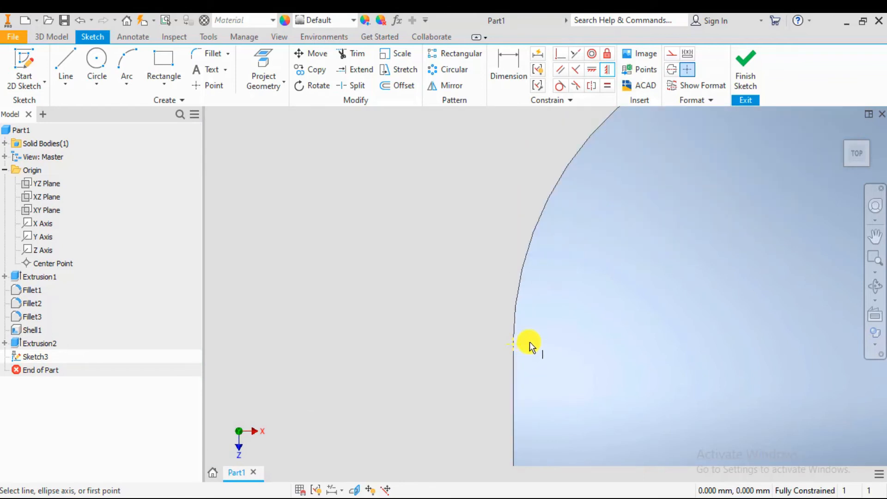
{"action": "scroll", "coordinate": [520, 344], "scroll_direction": "up", "scroll_amount": 4}
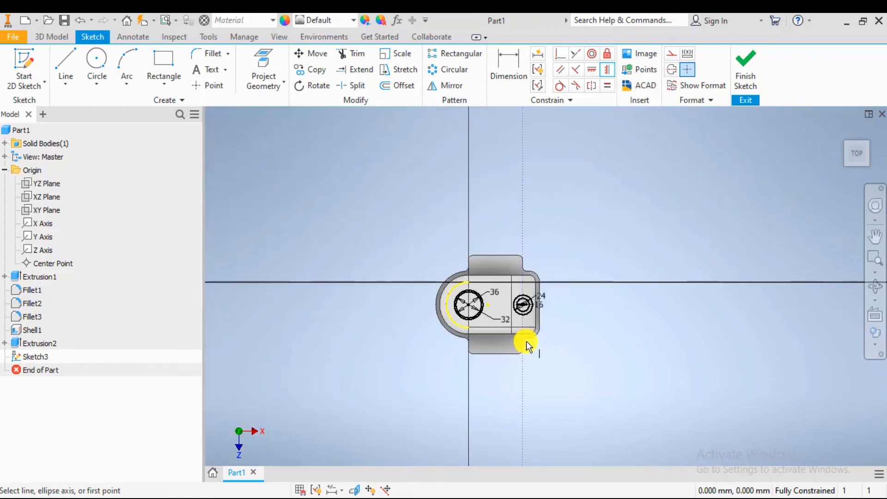
{"action": "key", "text": "Escape"}
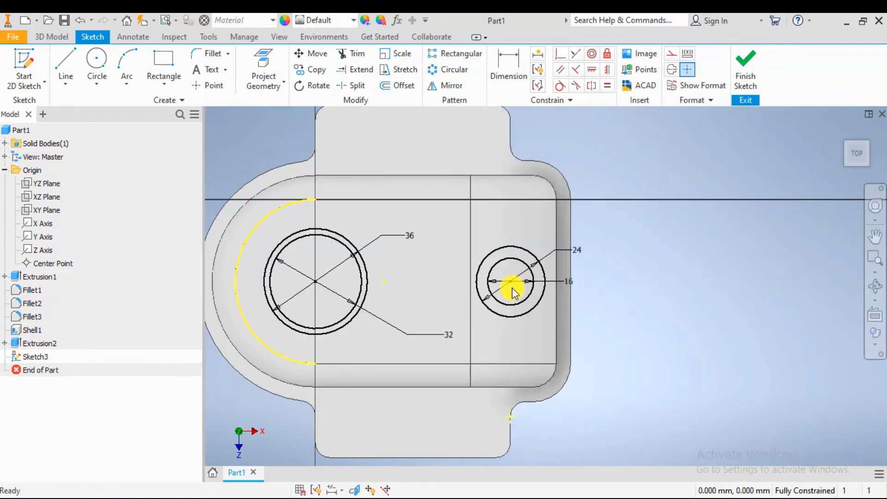
Step: Extrude the ring between the 36 mm and 32 mm circles upward by 8 mm as a join, checking the height in Photos
{"action": "left_click", "coordinate": [61, 36]}
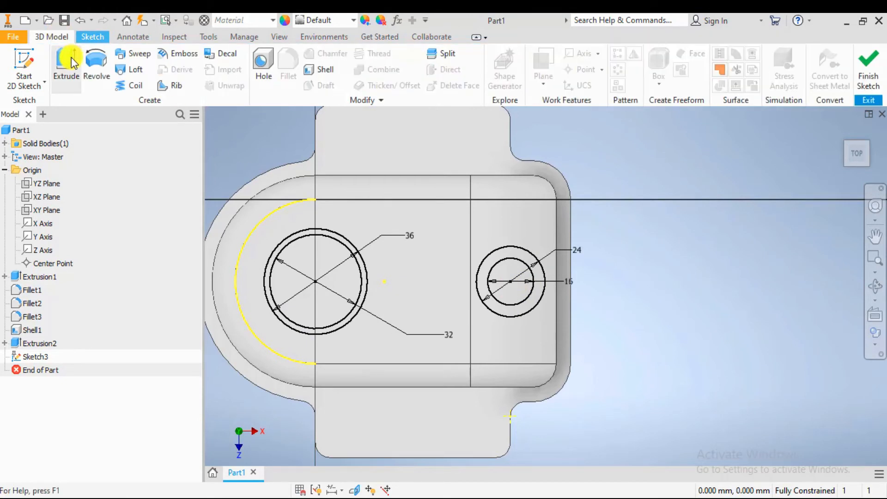
{"action": "middle_click_drag", "start_coordinate": [665, 402], "coordinate": [636, 356], "text": "shift"}
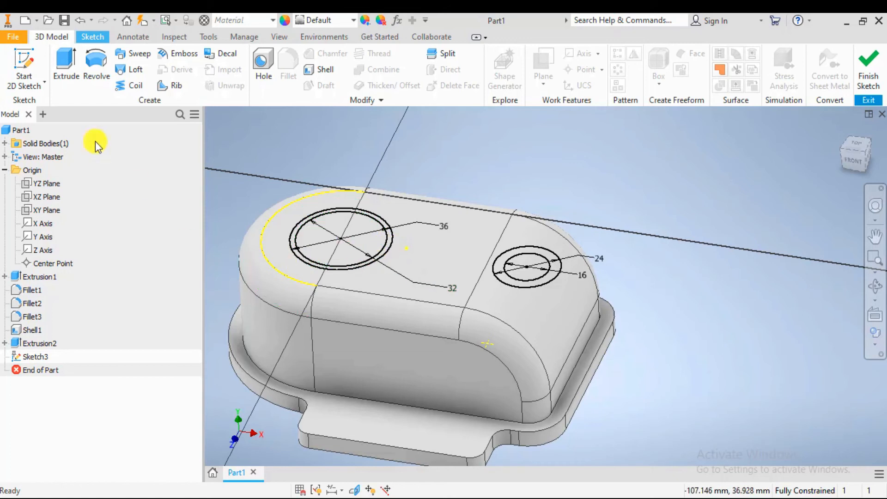
{"action": "left_click", "coordinate": [66, 67]}
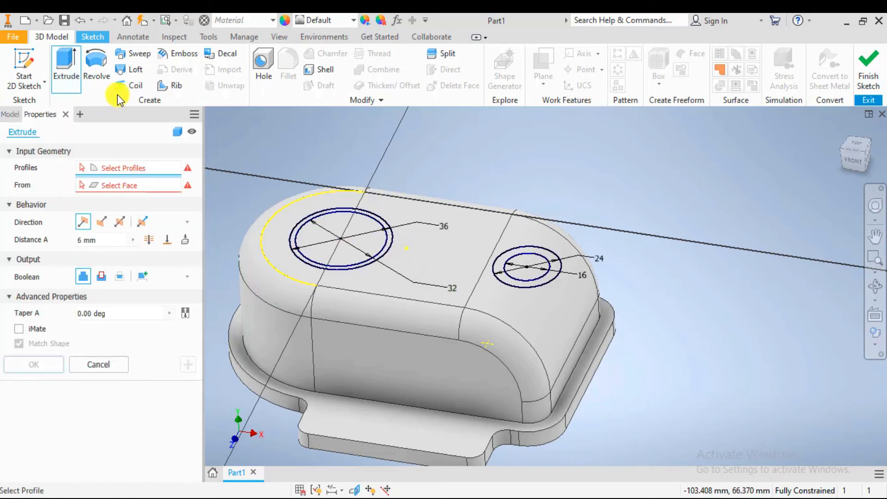
{"action": "scroll", "coordinate": [303, 241], "scroll_direction": "up", "scroll_amount": 5}
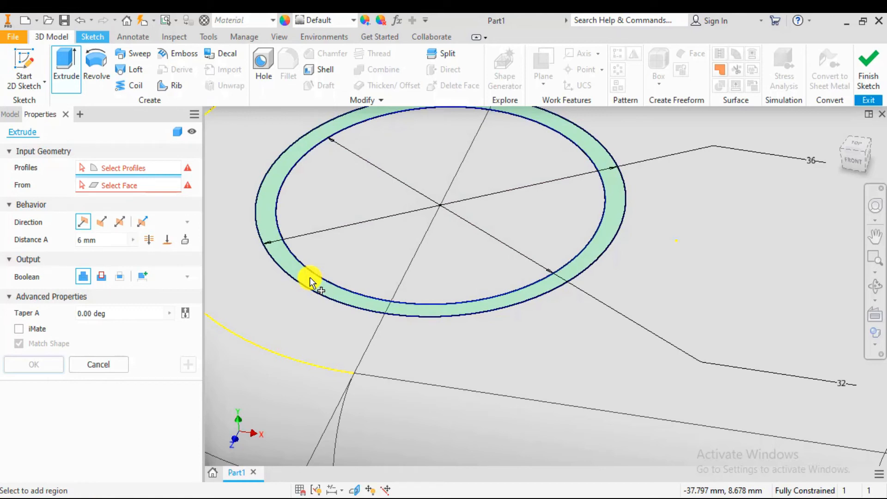
{"action": "left_click", "coordinate": [311, 280]}
{"action": "scroll", "coordinate": [451, 297], "scroll_direction": "down", "scroll_amount": 5}
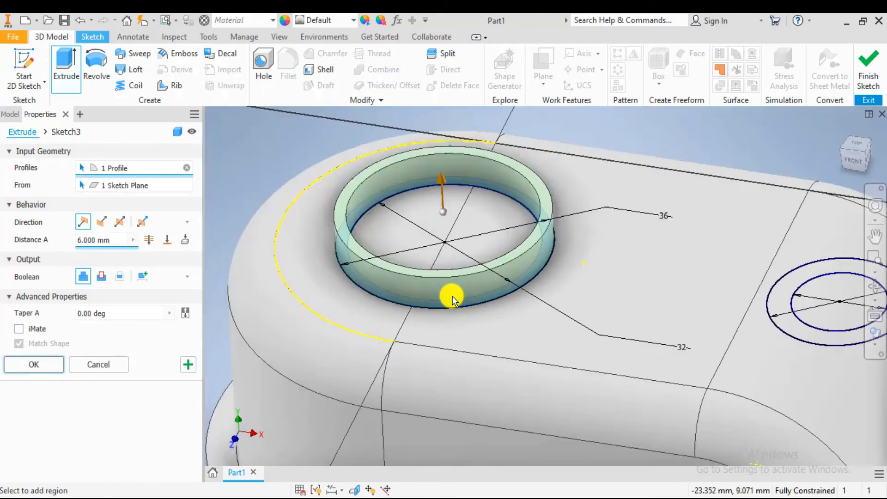
{"action": "key", "text": "alt+Tab"}
{"action": "scroll", "coordinate": [337, 305], "scroll_direction": "down", "scroll_amount": 6}
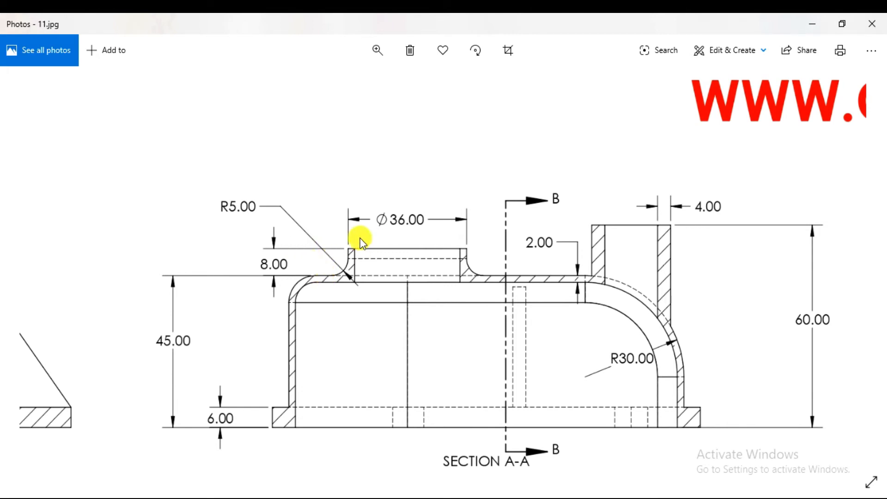
{"action": "key", "text": "alt+Tab"}
{"action": "type", "text": "8"}
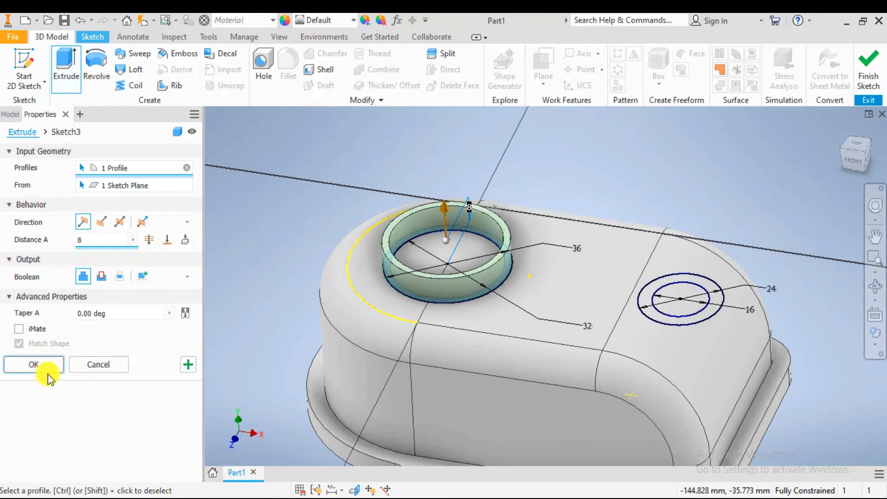
{"action": "left_click", "coordinate": [47, 364]}
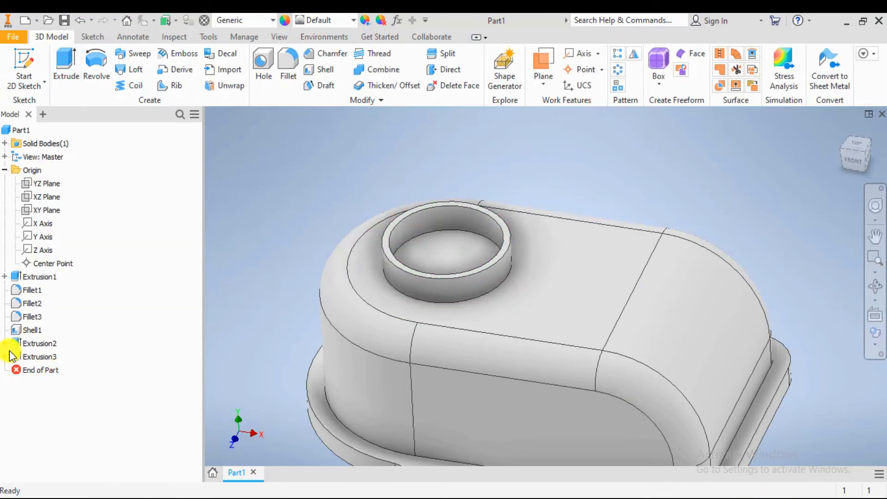
Step: Make the boss circle sketch under the new ring extrusion visible for reuse
{"action": "left_click", "coordinate": [5, 356]}
{"action": "right_click", "coordinate": [26, 369]}
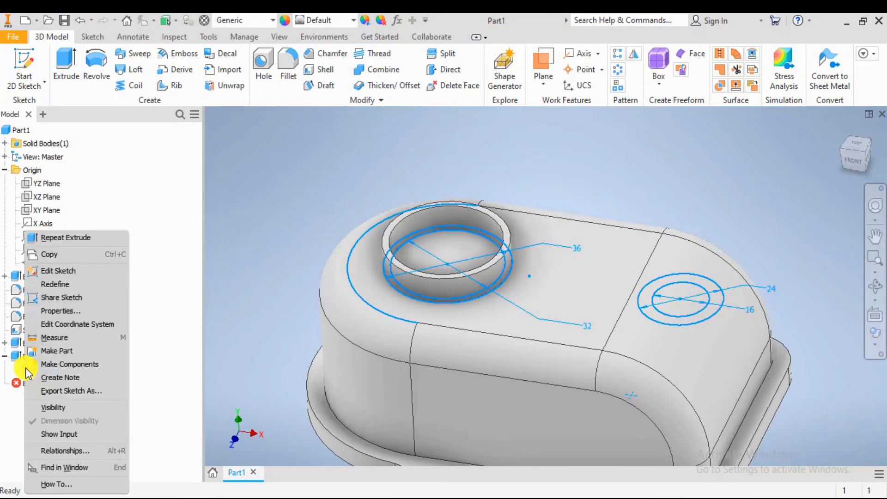
{"action": "left_click", "coordinate": [46, 407]}
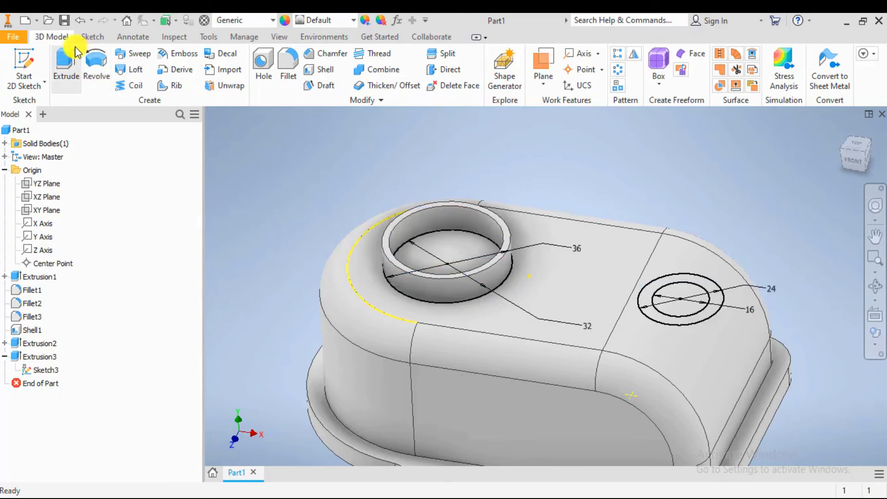
Step: Cut the 32 mm circle downward through the top wall inside the ring, using a through-all extrusion with the Cut option
{"action": "left_click", "coordinate": [66, 62]}
{"action": "scroll", "coordinate": [469, 302], "scroll_direction": "up", "scroll_amount": 3}
{"action": "scroll", "coordinate": [384, 205], "scroll_direction": "down", "scroll_amount": 3}
{"action": "scroll", "coordinate": [384, 205], "scroll_direction": "up", "scroll_amount": 5}
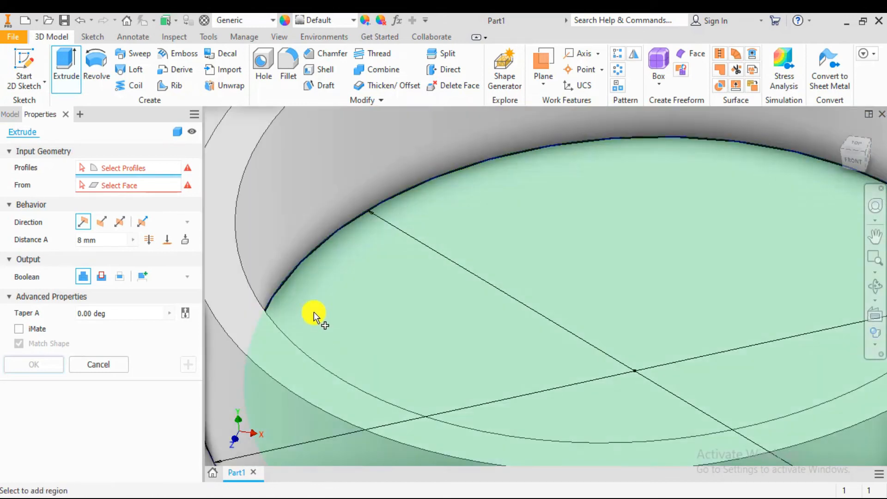
{"action": "left_click", "coordinate": [292, 273]}
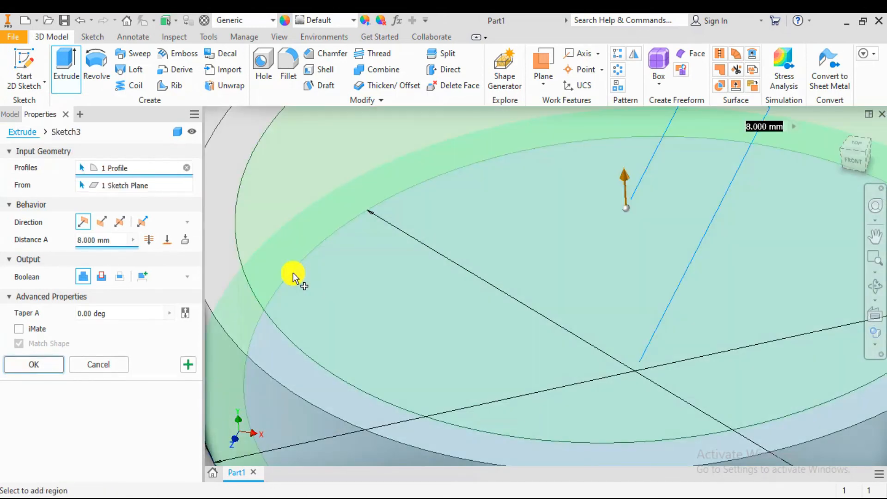
{"action": "scroll", "coordinate": [508, 298], "scroll_direction": "down", "scroll_amount": 3}
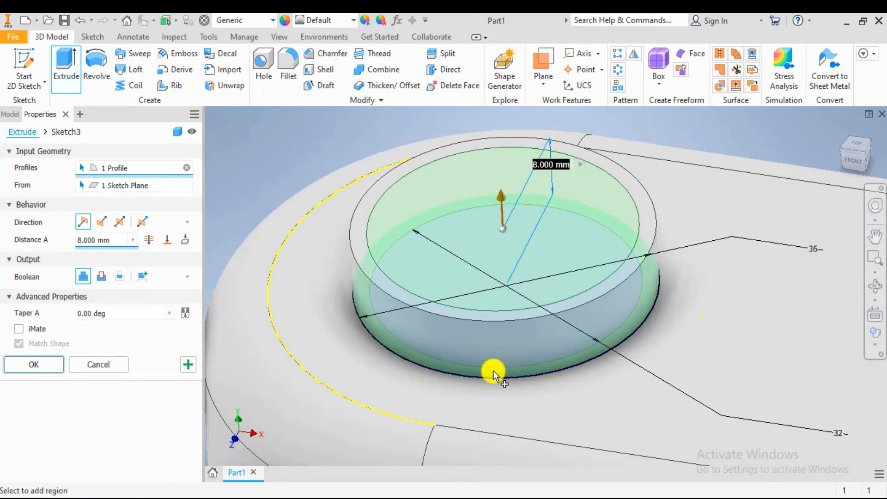
{"action": "left_click", "coordinate": [101, 277]}
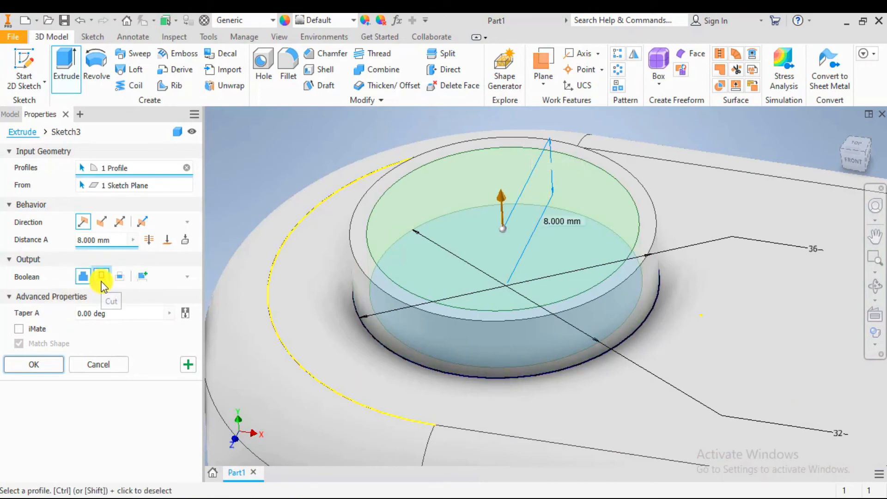
{"action": "left_click", "coordinate": [154, 240]}
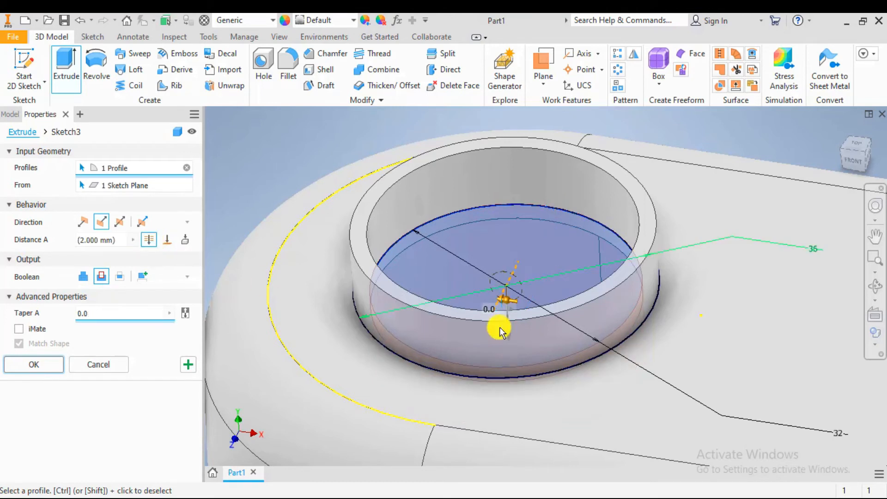
{"action": "scroll", "coordinate": [499, 326], "scroll_direction": "down", "scroll_amount": 3}
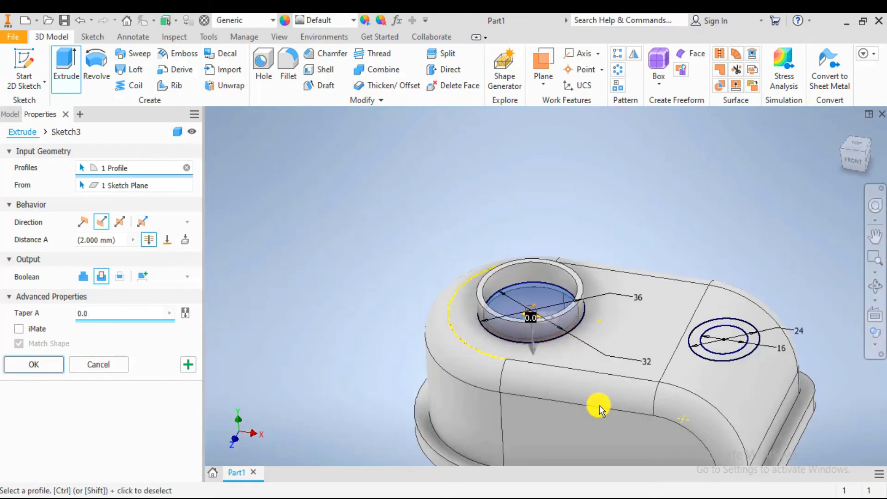
{"action": "left_click", "coordinate": [32, 365]}
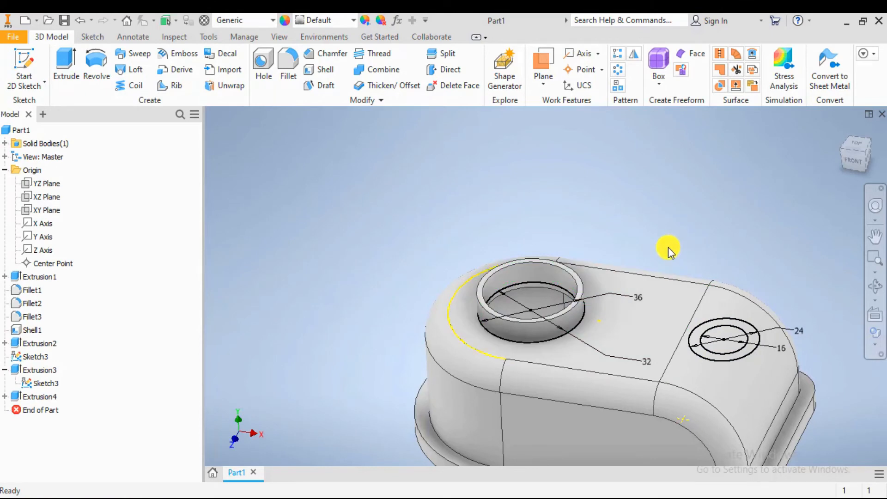
{"action": "middle_click_drag", "start_coordinate": [586, 257], "coordinate": [606, 267], "text": "shift"}
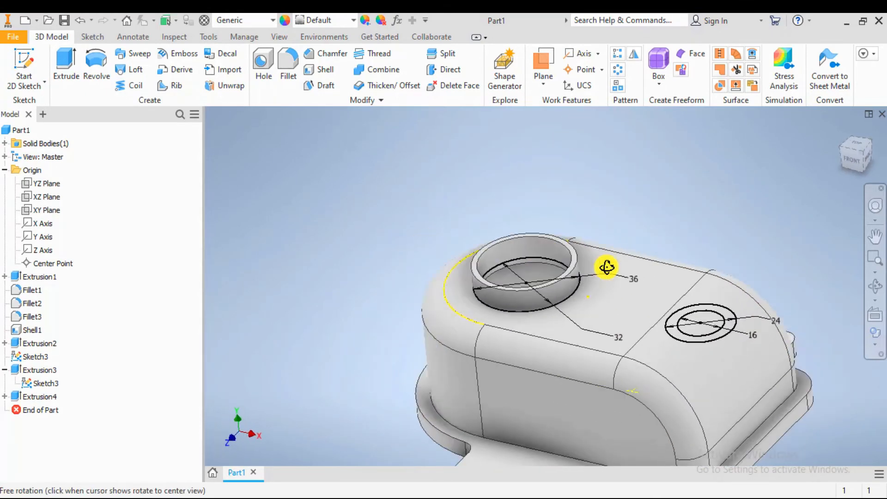
{"action": "scroll", "coordinate": [643, 293], "scroll_direction": "down", "scroll_amount": 3}
{"action": "scroll", "coordinate": [703, 320], "scroll_direction": "up", "scroll_amount": 4}
{"action": "middle_click_drag", "start_coordinate": [703, 321], "coordinate": [673, 352]}
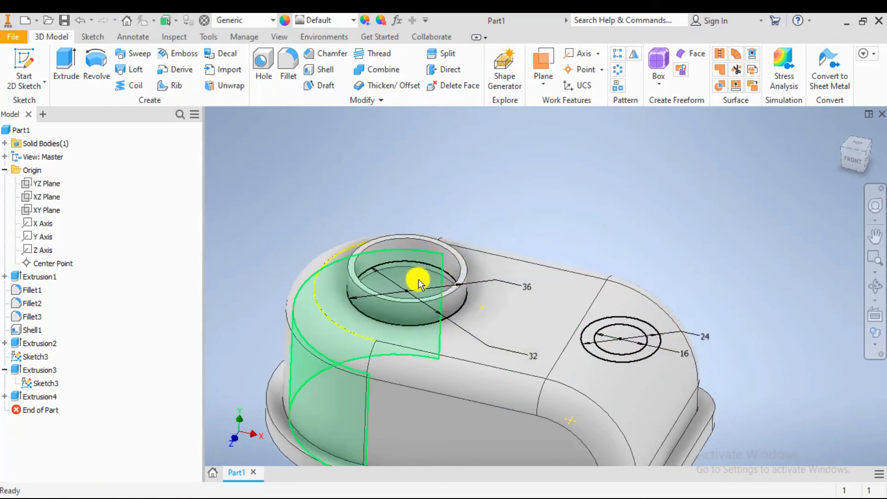
Step: Extrude the ring between the 24 mm and 16 mm circles upward by 15 mm as a join, checking the boss height in Photos
{"action": "scroll", "coordinate": [417, 278], "scroll_direction": "up", "scroll_amount": 3}
{"action": "left_click", "coordinate": [59, 74]}
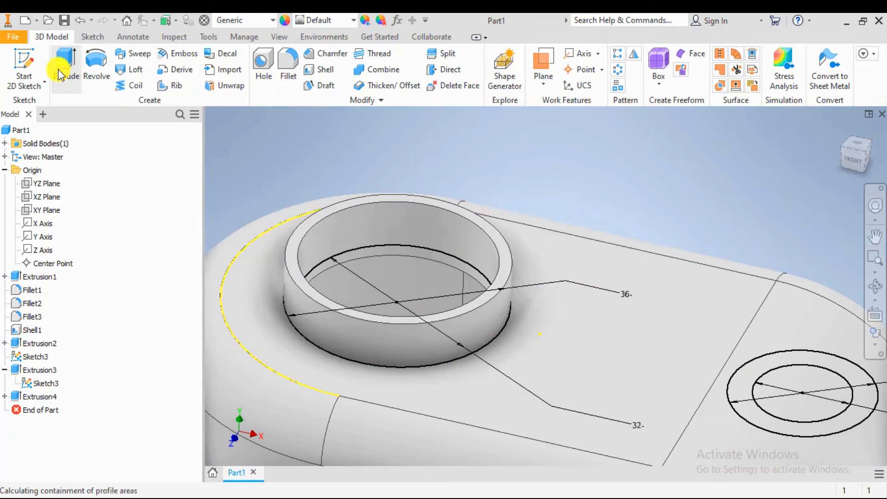
{"action": "scroll", "coordinate": [803, 393], "scroll_direction": "up", "scroll_amount": 2}
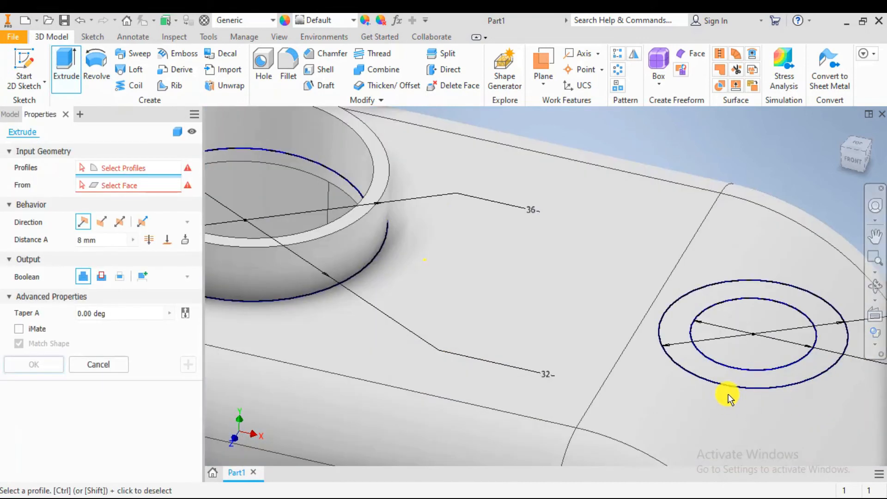
{"action": "left_click", "coordinate": [716, 373]}
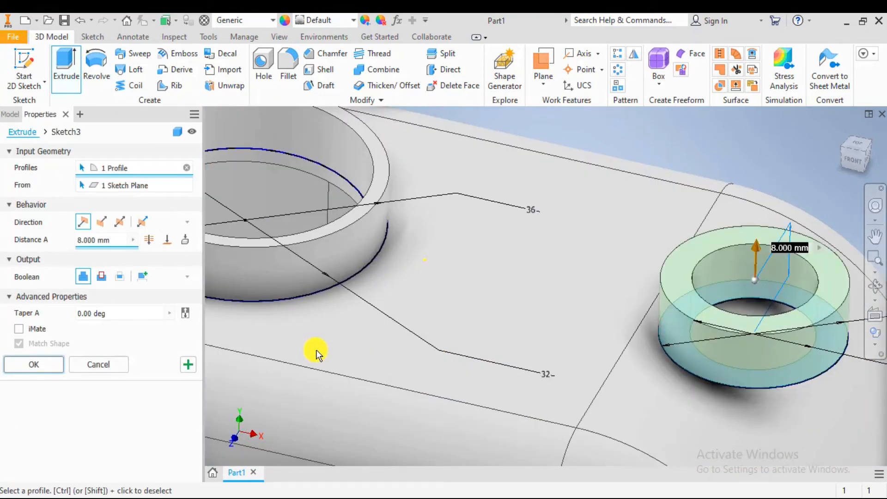
{"action": "key", "text": "alt+Tab"}
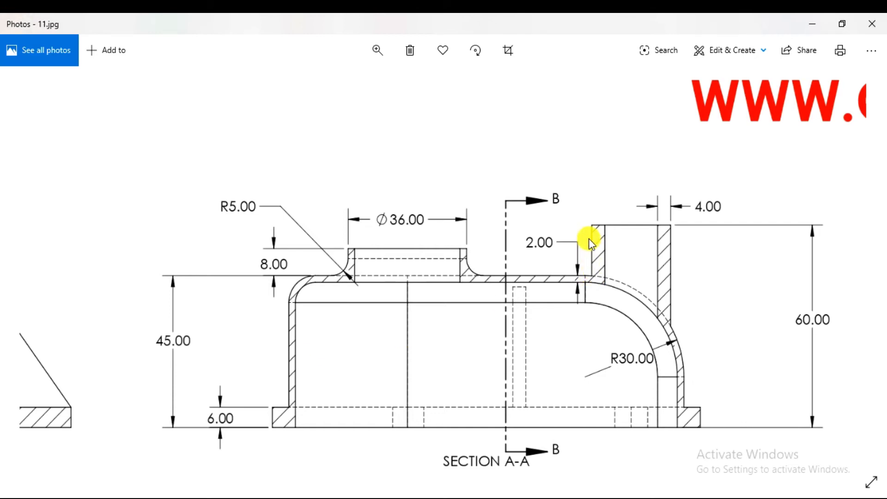
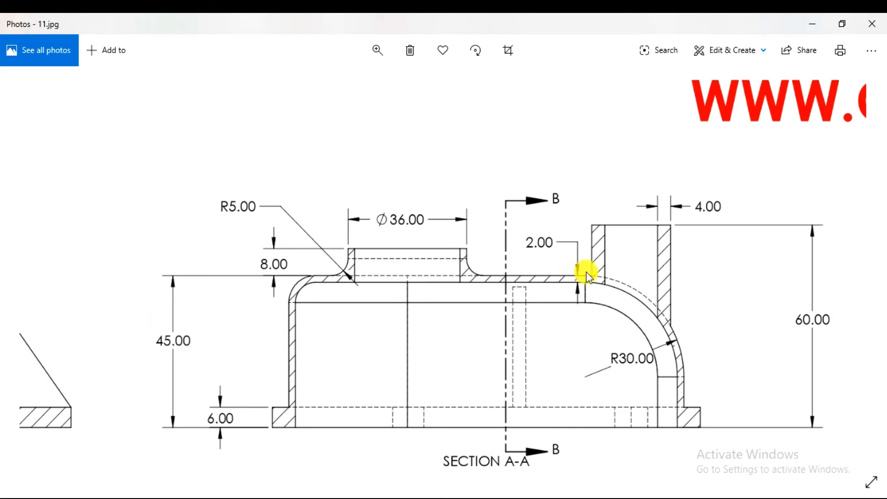
{"action": "key", "text": "alt+Tab"}
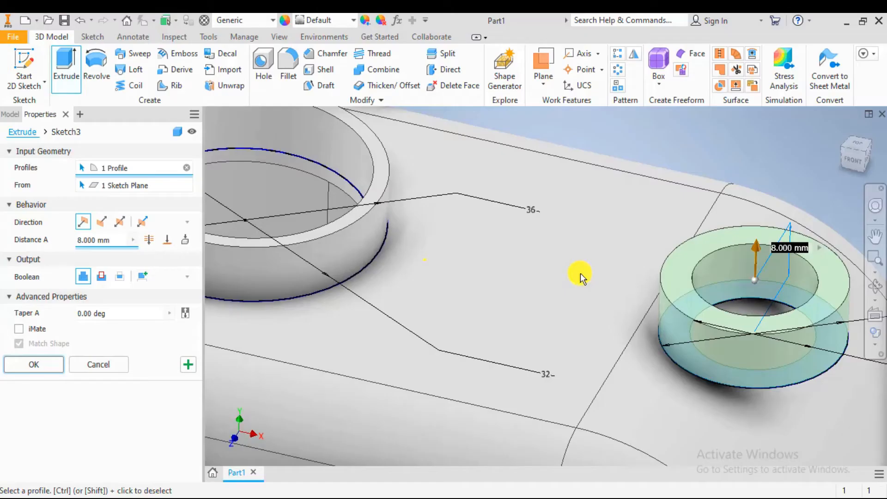
{"action": "left_click", "coordinate": [35, 368]}
Step: Extrude the same 24/16 mm ring downward to the next surface as a join, closing the gap above the curved end
{"action": "scroll", "coordinate": [428, 231], "scroll_direction": "up", "scroll_amount": 5}
{"action": "scroll", "coordinate": [558, 267], "scroll_direction": "down", "scroll_amount": 3}
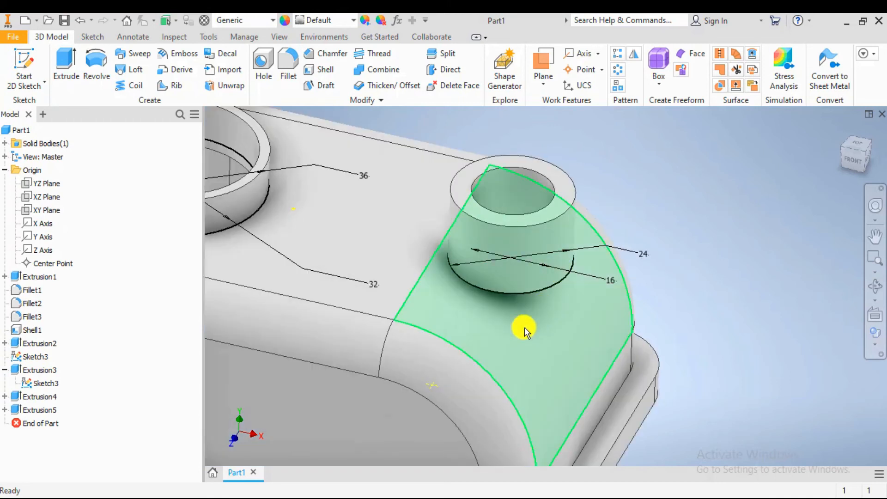
{"action": "middle_click_drag", "start_coordinate": [513, 307], "coordinate": [511, 277], "text": "shift"}
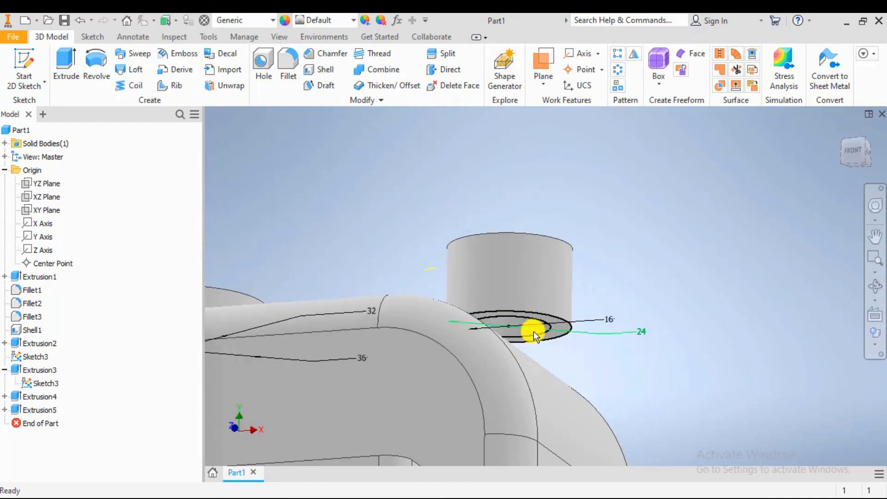
{"action": "middle_click_drag", "start_coordinate": [534, 341], "coordinate": [522, 325], "text": "shift"}
{"action": "scroll", "coordinate": [524, 323], "scroll_direction": "down", "scroll_amount": 3}
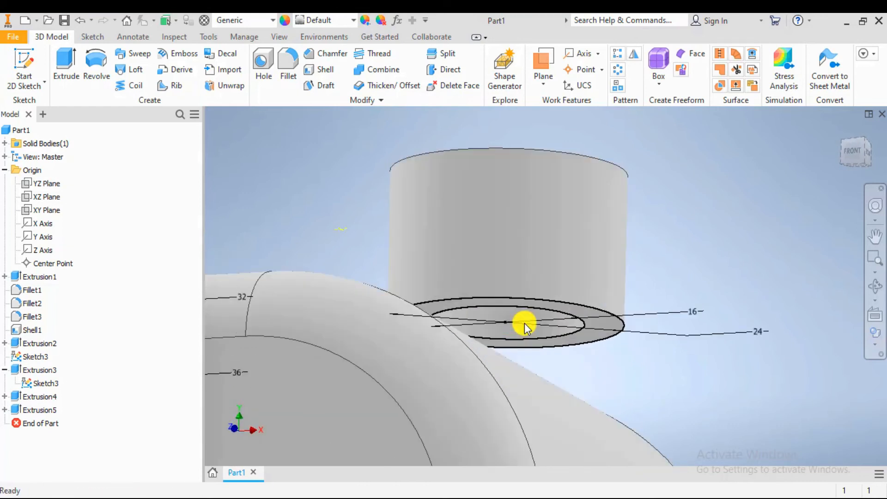
{"action": "left_click", "coordinate": [65, 60]}
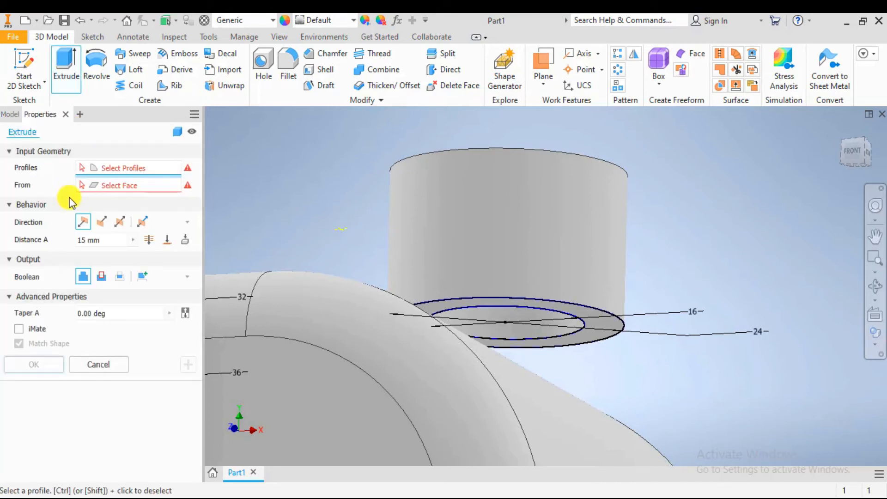
{"action": "left_click", "coordinate": [553, 304]}
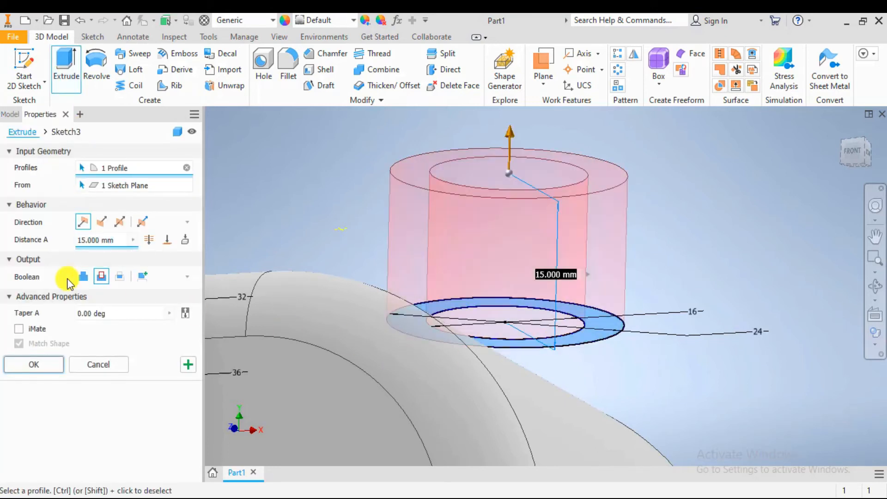
{"action": "left_click", "coordinate": [104, 223]}
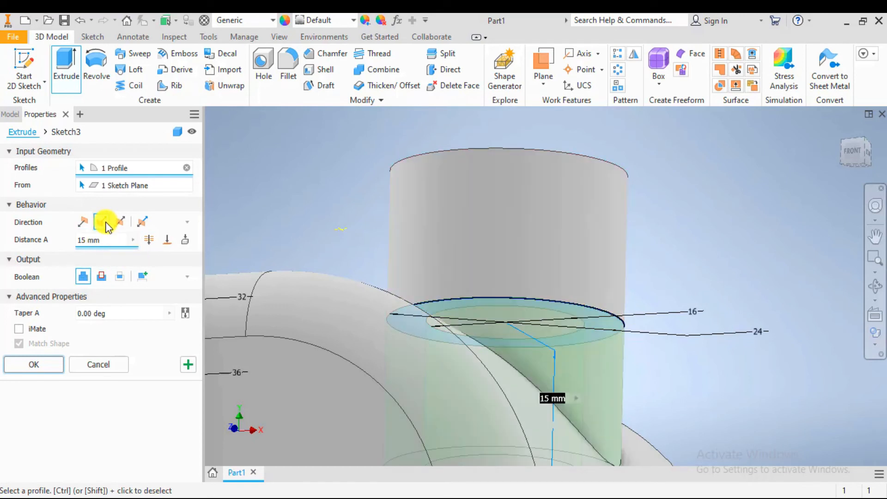
{"action": "left_click", "coordinate": [185, 245]}
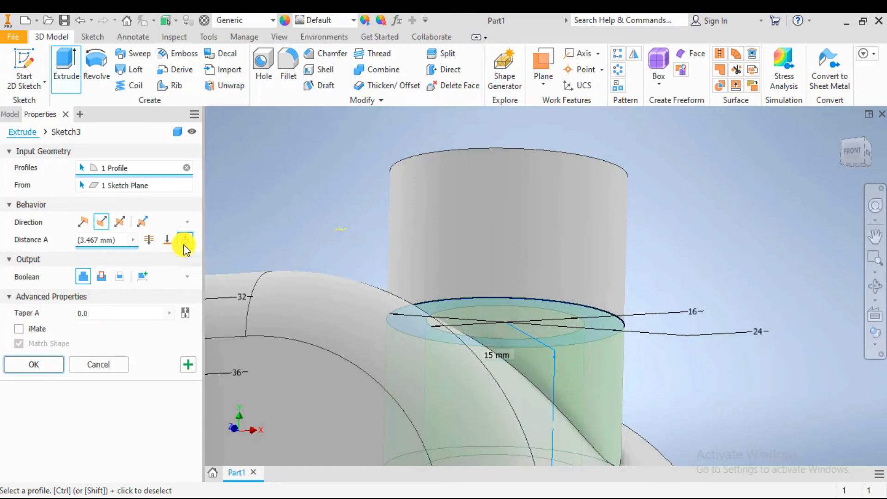
{"action": "scroll", "coordinate": [688, 354], "scroll_direction": "down", "scroll_amount": 3}
{"action": "mouse_move", "coordinate": [694, 378]}
{"action": "middle_mouse_down", "text": "shift"}
{"action": "mouse_move", "coordinate": [696, 388]}
{"action": "mouse_move", "coordinate": [680, 398]}
{"action": "mouse_move", "coordinate": [682, 390]}
{"action": "middle_mouse_up", "text": "shift"}
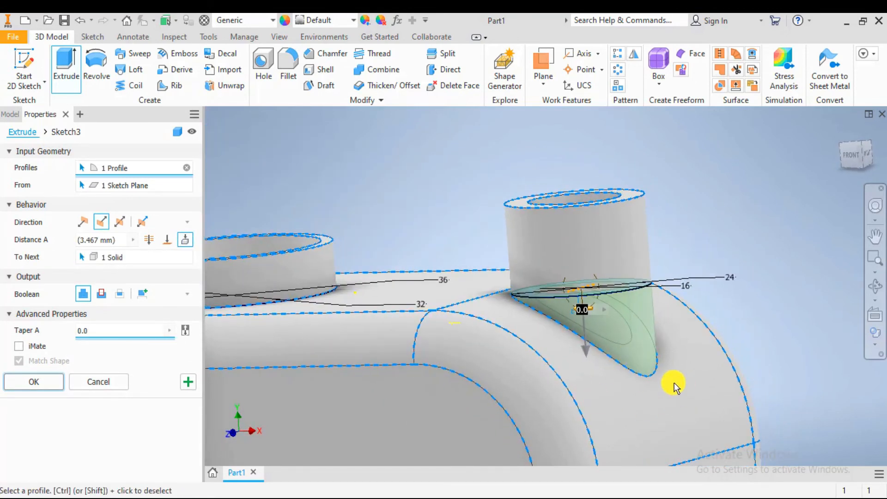
{"action": "left_click", "coordinate": [35, 382]}
Step: Cut the 16 mm circle through the small boss and the wall with a symmetric through-all extrusion
{"action": "scroll", "coordinate": [411, 302], "scroll_direction": "down", "scroll_amount": 2}
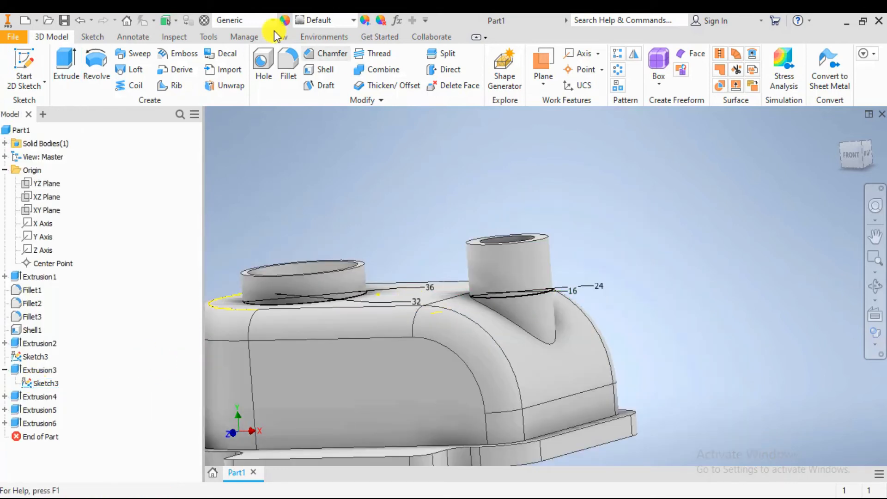
{"action": "left_click", "coordinate": [67, 62]}
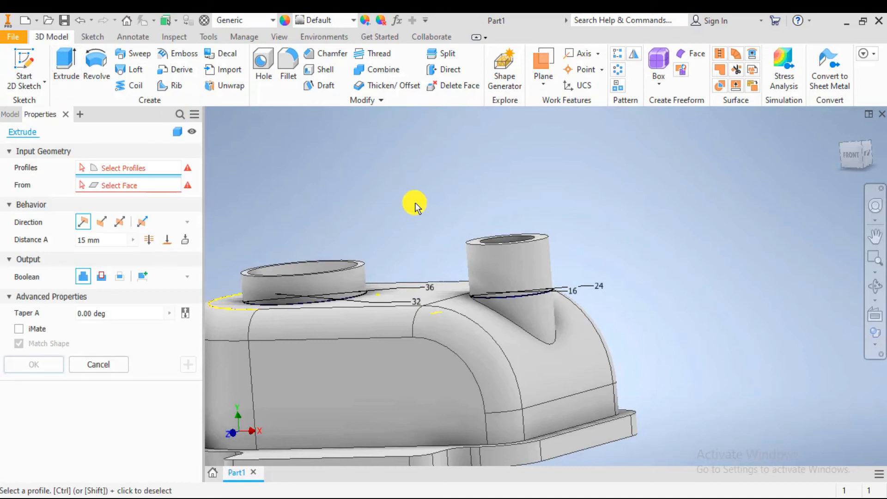
{"action": "middle_click_drag", "start_coordinate": [506, 284], "coordinate": [518, 313], "text": "shift"}
{"action": "scroll", "coordinate": [526, 261], "scroll_direction": "down", "scroll_amount": 5}
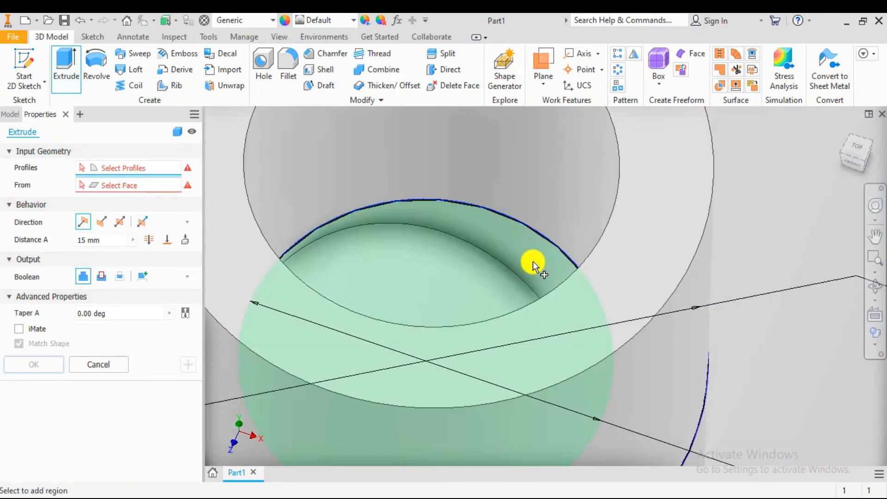
{"action": "left_click", "coordinate": [527, 228]}
{"action": "scroll", "coordinate": [620, 233], "scroll_direction": "up", "scroll_amount": 5}
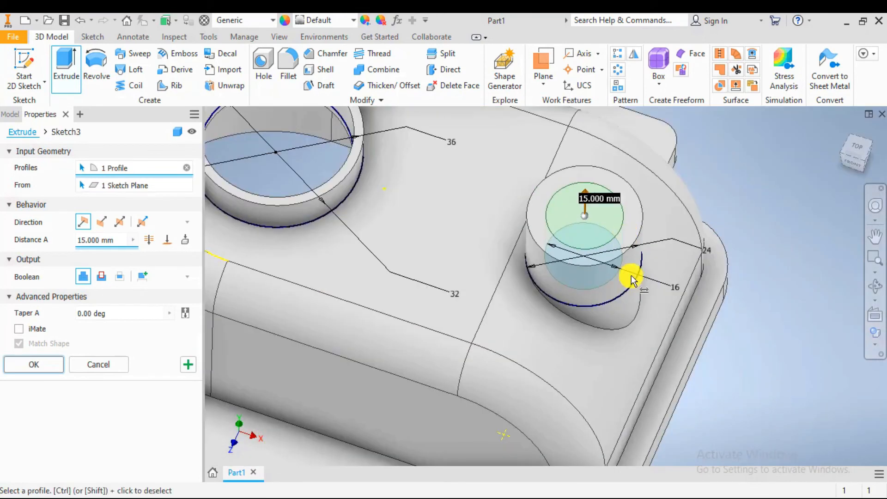
{"action": "left_click", "coordinate": [101, 278]}
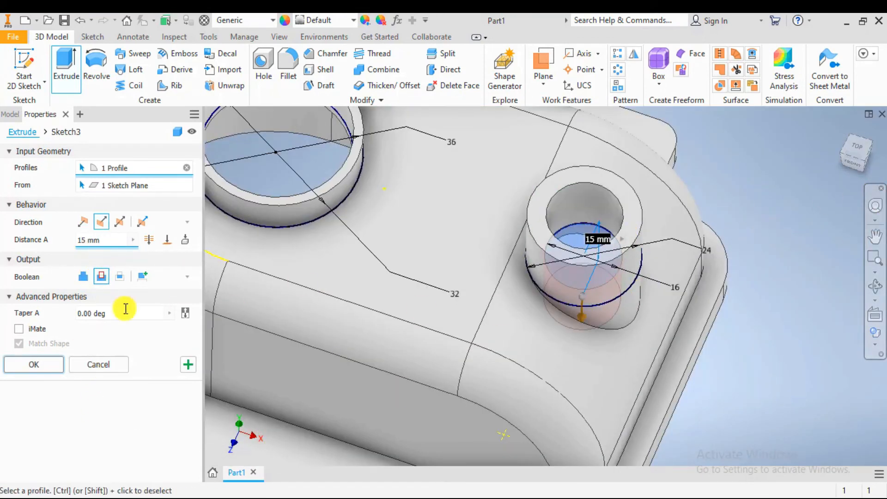
{"action": "left_click", "coordinate": [119, 225]}
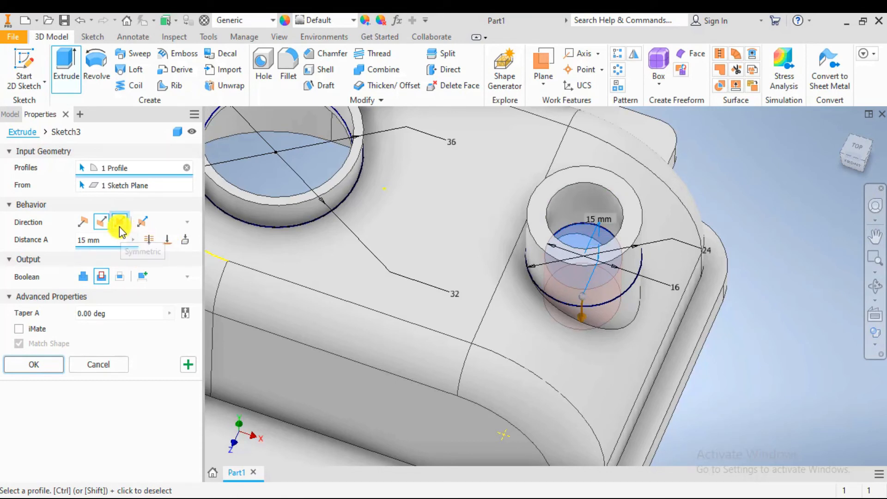
{"action": "left_click", "coordinate": [148, 240]}
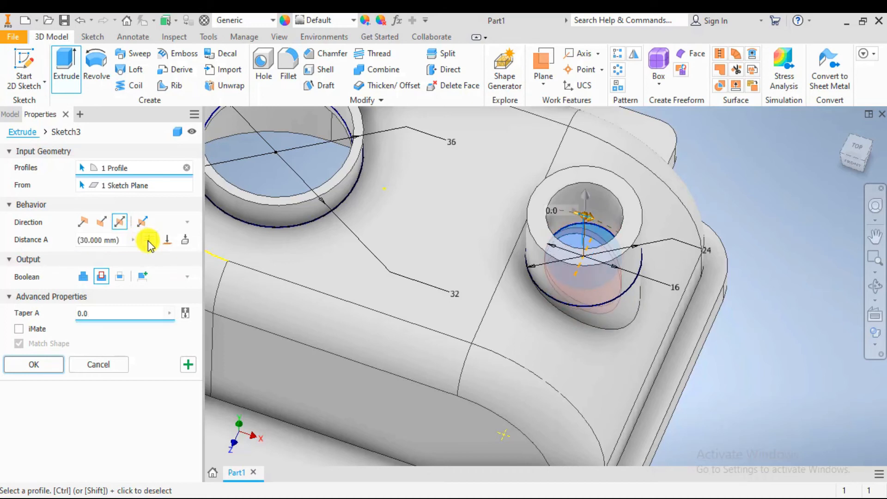
{"action": "middle_click_drag", "start_coordinate": [569, 352], "coordinate": [584, 325], "text": "shift"}
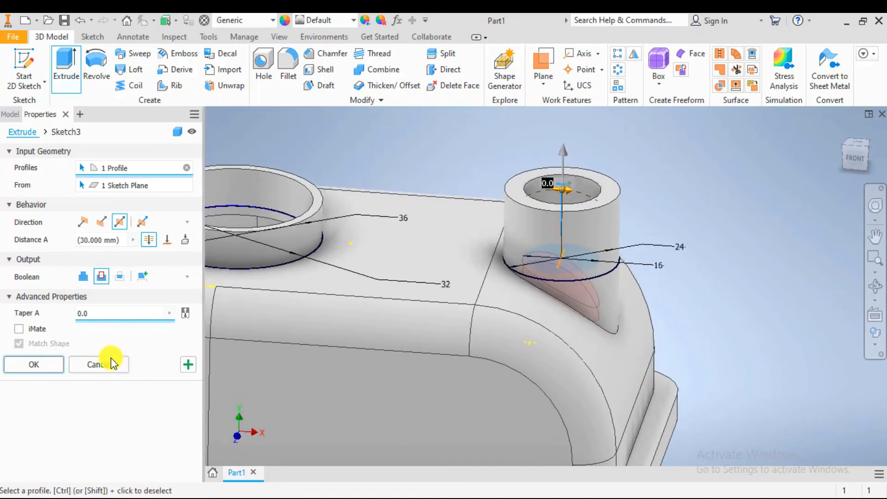
{"action": "left_click", "coordinate": [48, 364]}
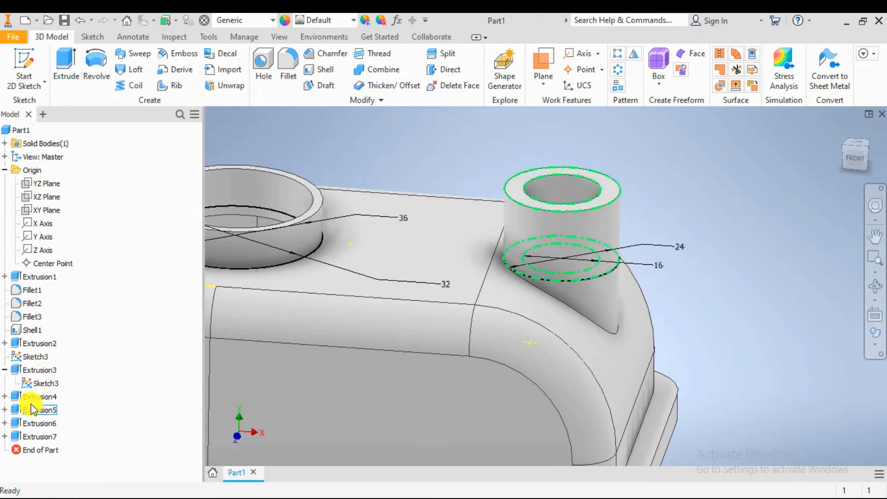
Step: Hide the shared boss circle sketch and inspect both hollow bosses on the cover
{"action": "right_click", "coordinate": [41, 384]}
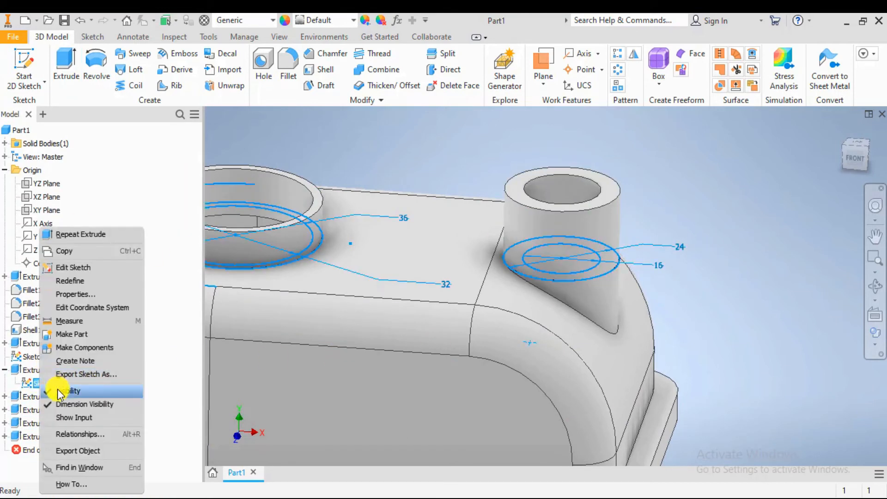
{"action": "left_click", "coordinate": [59, 392]}
{"action": "scroll", "coordinate": [685, 240], "scroll_direction": "down", "scroll_amount": 5}
{"action": "scroll", "coordinate": [687, 240], "scroll_direction": "up", "scroll_amount": 2}
{"action": "scroll", "coordinate": [688, 238], "scroll_direction": "up", "scroll_amount": 4}
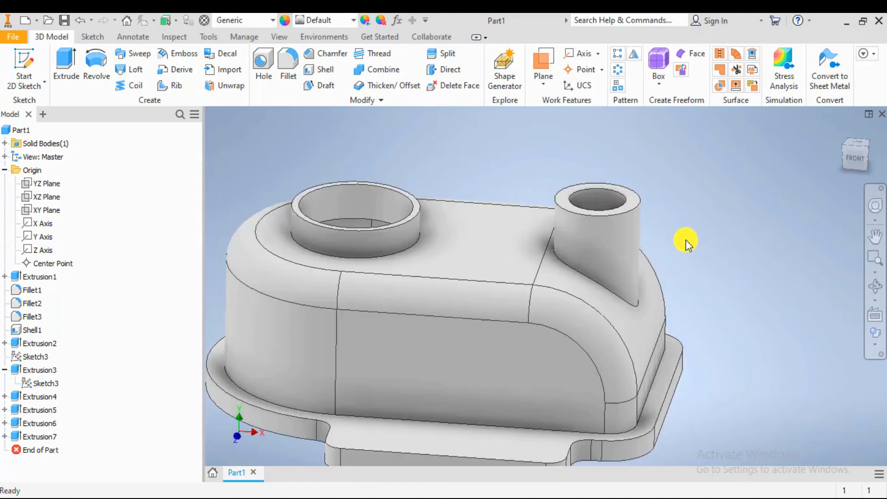
{"action": "mouse_move", "coordinate": [684, 240]}
{"action": "middle_mouse_down", "text": "shift"}
{"action": "mouse_move", "coordinate": [670, 266]}
{"action": "mouse_move", "coordinate": [710, 275]}
{"action": "mouse_move", "coordinate": [681, 271]}
{"action": "mouse_move", "coordinate": [690, 175]}
{"action": "mouse_move", "coordinate": [679, 254]}
{"action": "mouse_move", "coordinate": [700, 271]}
{"action": "mouse_move", "coordinate": [686, 257]}
{"action": "mouse_move", "coordinate": [687, 178]}
{"action": "mouse_move", "coordinate": [678, 212]}
{"action": "mouse_move", "coordinate": [689, 251]}
{"action": "mouse_move", "coordinate": [682, 231]}
{"action": "mouse_move", "coordinate": [671, 248]}
{"action": "mouse_move", "coordinate": [687, 245]}
{"action": "middle_mouse_up", "text": "shift"}
{"action": "scroll", "coordinate": [688, 249], "scroll_direction": "up", "scroll_amount": 3}
{"action": "middle_click_drag", "start_coordinate": [703, 279], "coordinate": [595, 330]}
{"action": "scroll", "coordinate": [462, 274], "scroll_direction": "down", "scroll_amount": 3}
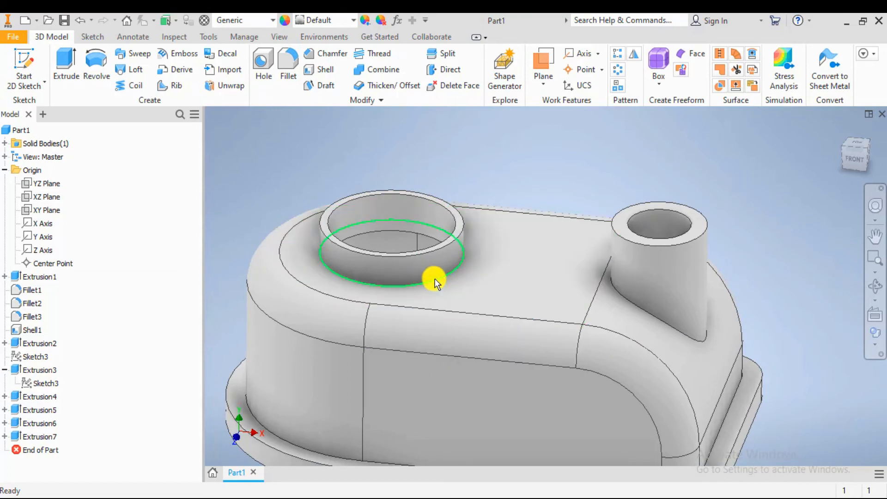
Step: Check the boss fillet radius in Photos and fillet the outer base edge of the 36 mm ring with a 5 mm radius
{"action": "key", "text": "alt+Tab"}
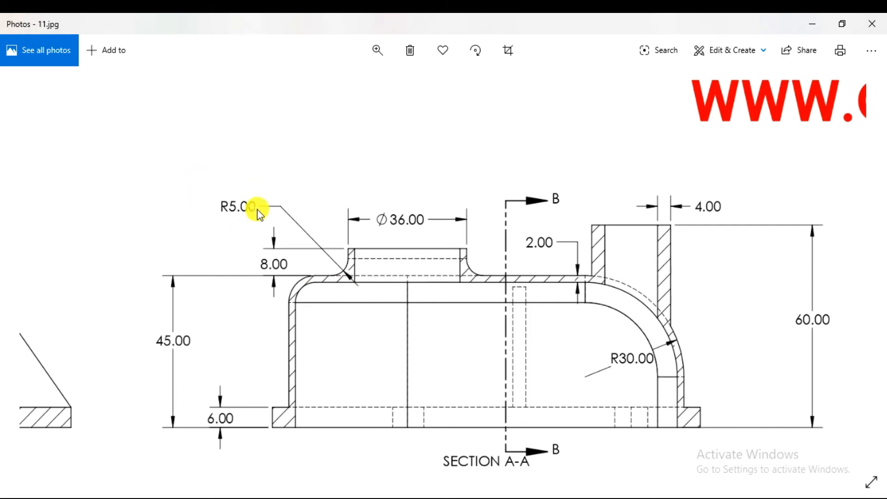
{"action": "mouse_move", "coordinate": [761, 85]}
{"action": "left_mouse_down"}
{"action": "mouse_move", "coordinate": [625, 241]}
{"action": "mouse_move", "coordinate": [594, 438]}
{"action": "left_mouse_up"}
{"action": "left_click_drag", "start_coordinate": [743, 146], "coordinate": [508, 300]}
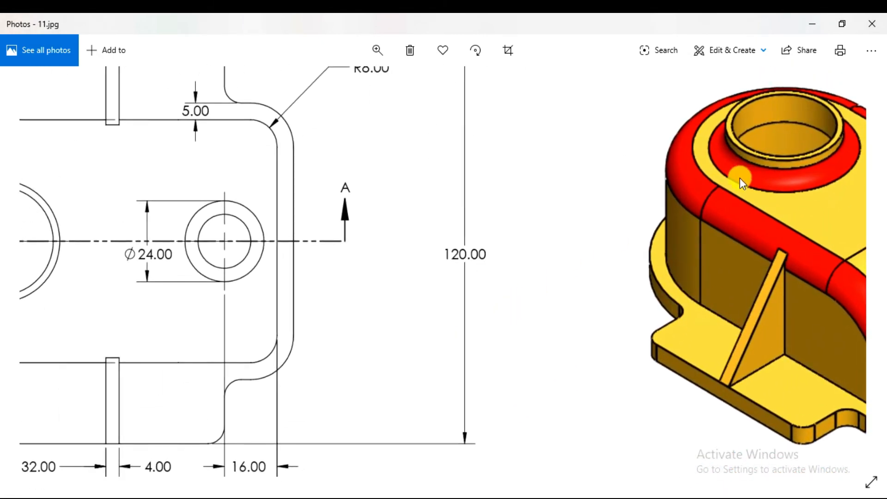
{"action": "key", "text": "alt+Tab"}
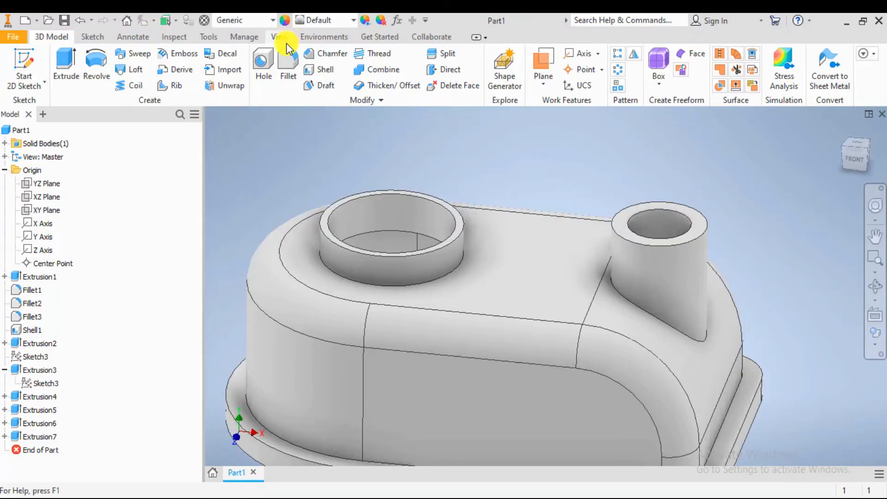
{"action": "left_click", "coordinate": [289, 70]}
{"action": "left_click", "coordinate": [397, 288]}
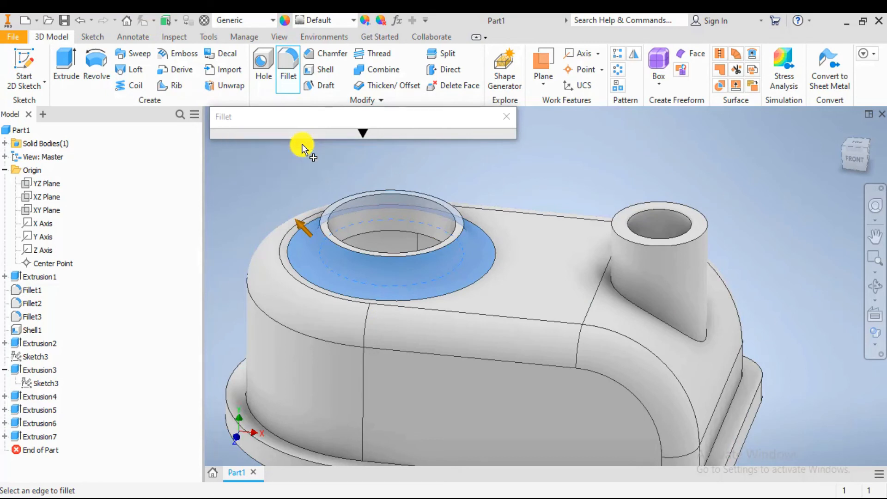
{"action": "key", "text": "Return"}
{"action": "scroll", "coordinate": [408, 212], "scroll_direction": "up", "scroll_amount": 3}
{"action": "scroll", "coordinate": [439, 237], "scroll_direction": "down", "scroll_amount": 6}
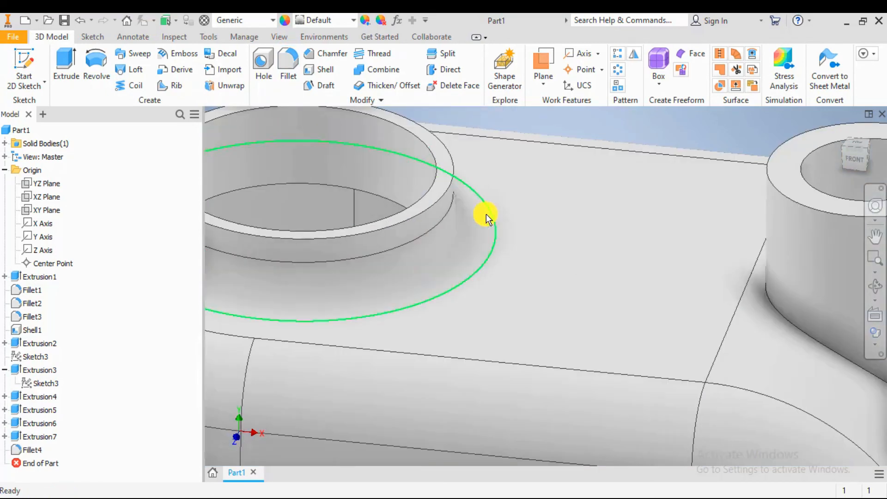
{"action": "scroll", "coordinate": [324, 198], "scroll_direction": "up", "scroll_amount": 5}
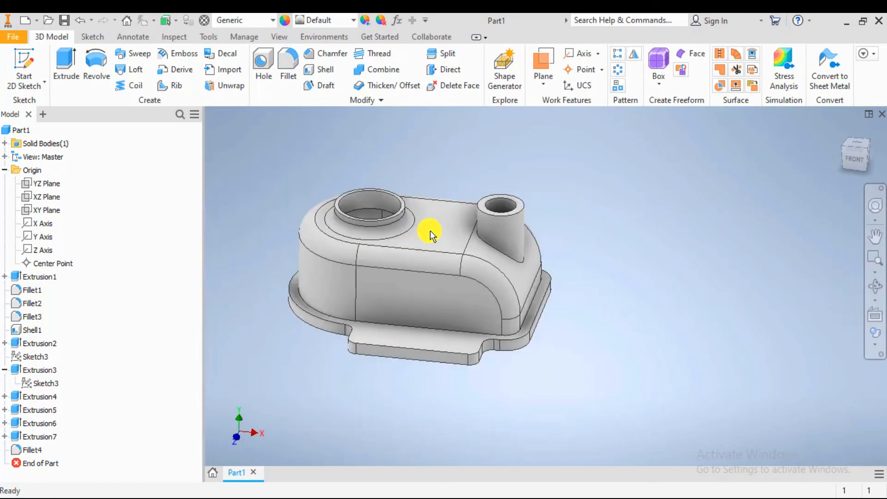
Step: Create a work plane midway between the two opposite end faces of the front side flange on the cover's base
{"action": "scroll", "coordinate": [397, 223], "scroll_direction": "down", "scroll_amount": 3}
{"action": "key", "text": "alt+Tab"}
{"action": "key", "text": "alt+Tab"}
{"action": "scroll", "coordinate": [493, 374], "scroll_direction": "up", "scroll_amount": 2}
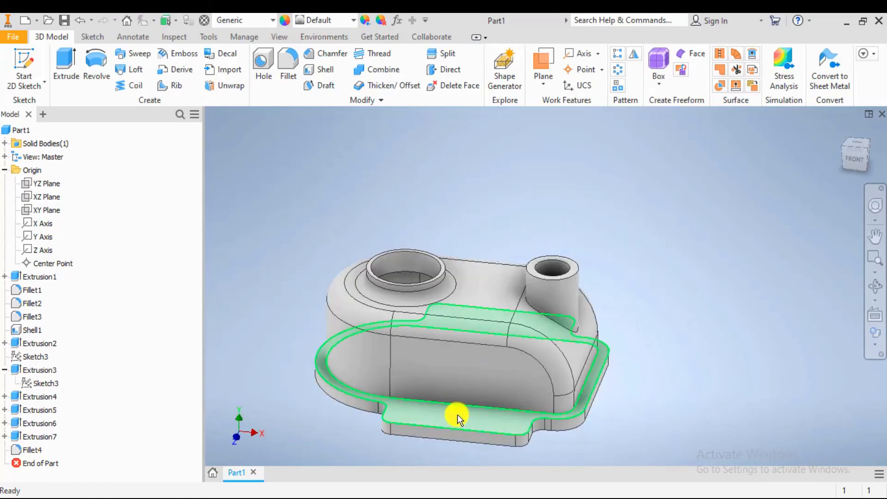
{"action": "scroll", "coordinate": [446, 425], "scroll_direction": "down", "scroll_amount": 4}
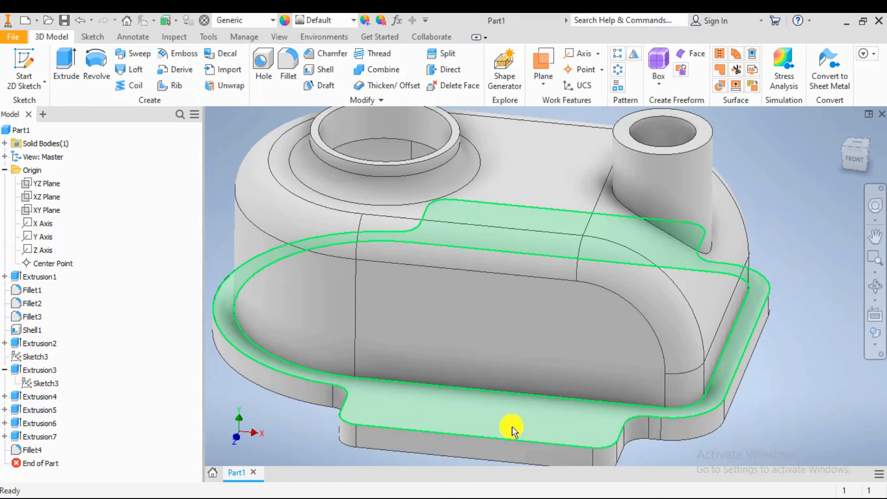
{"action": "left_click", "coordinate": [545, 87]}
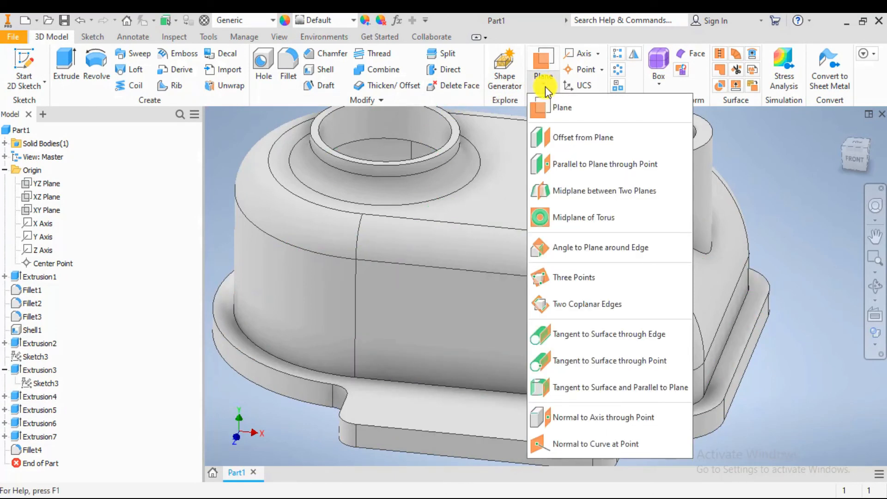
{"action": "left_click", "coordinate": [569, 193]}
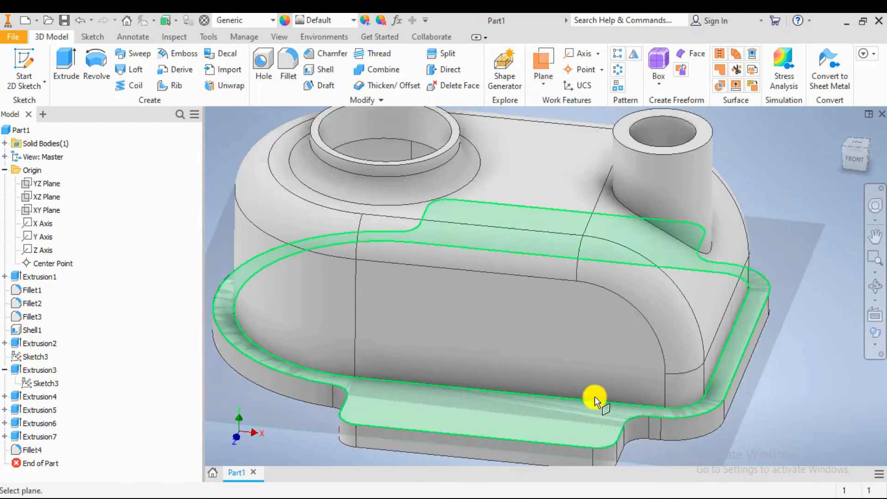
{"action": "scroll", "coordinate": [595, 397], "scroll_direction": "up", "scroll_amount": 5}
{"action": "scroll", "coordinate": [646, 376], "scroll_direction": "down", "scroll_amount": 5}
{"action": "scroll", "coordinate": [673, 421], "scroll_direction": "up", "scroll_amount": 5}
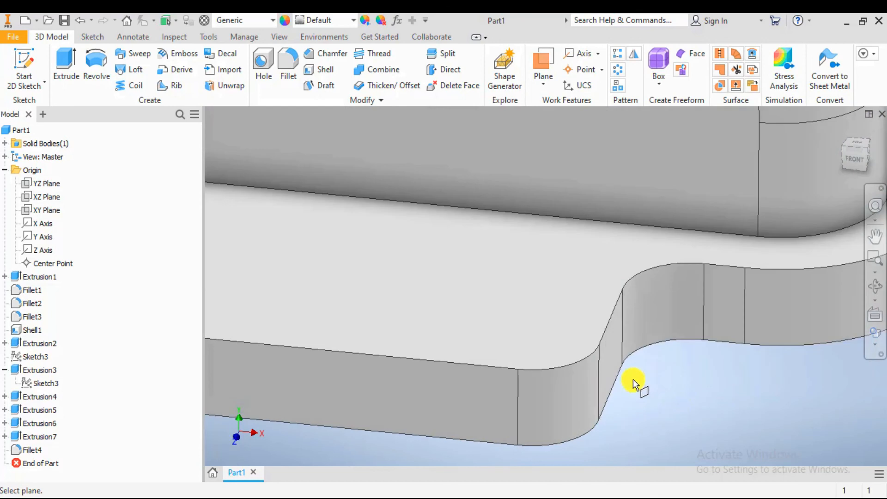
{"action": "left_click", "coordinate": [614, 354]}
{"action": "scroll", "coordinate": [684, 359], "scroll_direction": "down", "scroll_amount": 5}
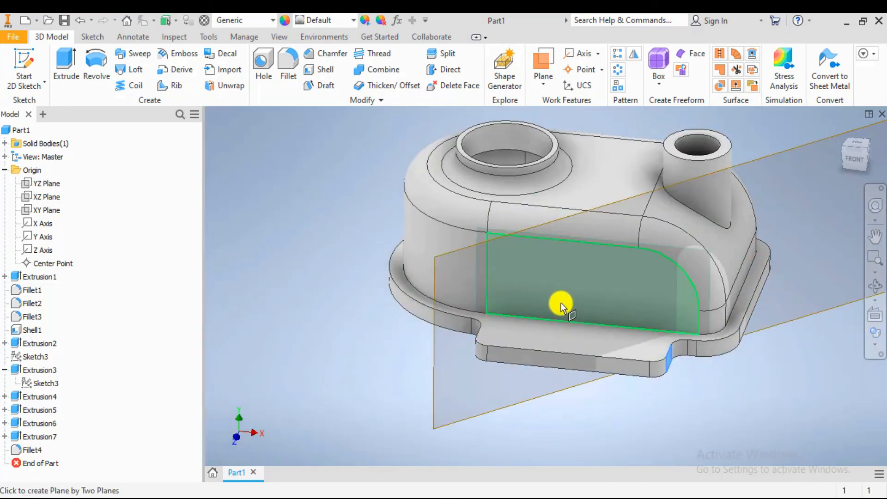
{"action": "middle_click_drag", "start_coordinate": [560, 296], "coordinate": [618, 312], "text": "shift"}
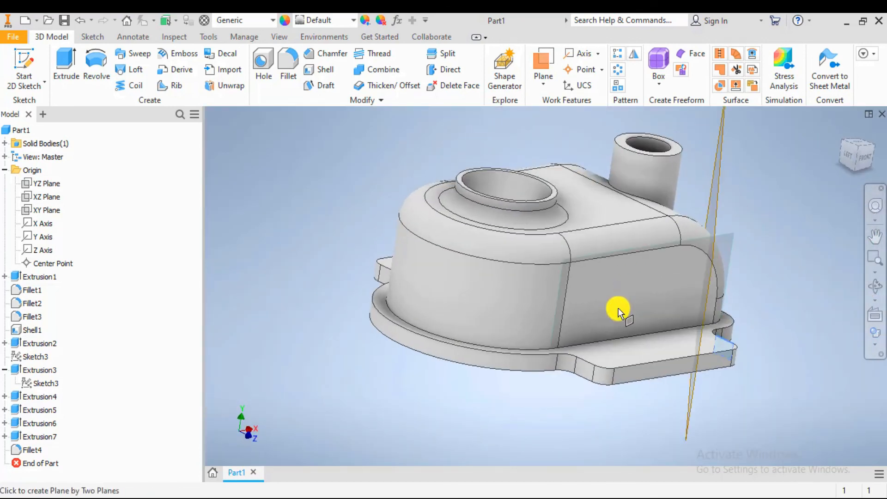
{"action": "scroll", "coordinate": [619, 313], "scroll_direction": "up", "scroll_amount": 5}
{"action": "left_click", "coordinate": [607, 433]}
{"action": "scroll", "coordinate": [535, 330], "scroll_direction": "down", "scroll_amount": 5}
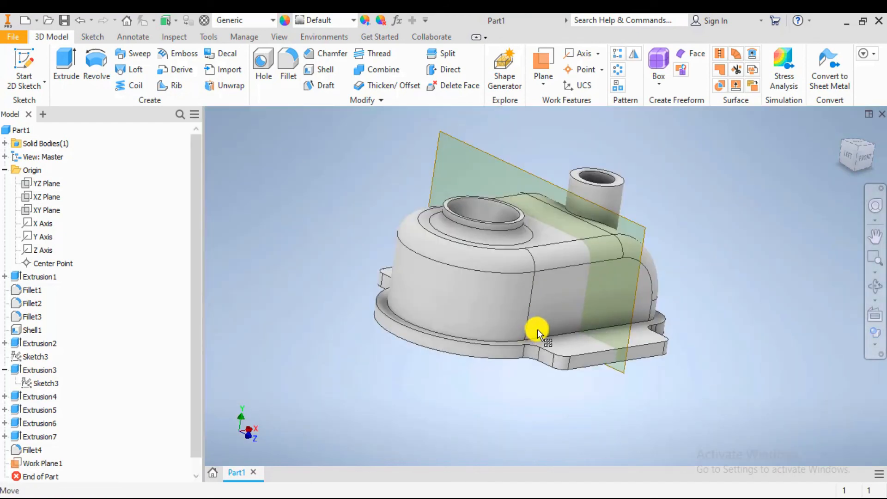
Step: View the new midplane face-on from the small-boss end and start a 2D sketch on it
{"action": "scroll", "coordinate": [717, 296], "scroll_direction": "up", "scroll_amount": 5}
{"action": "middle_click_drag", "start_coordinate": [717, 296], "coordinate": [691, 346]}
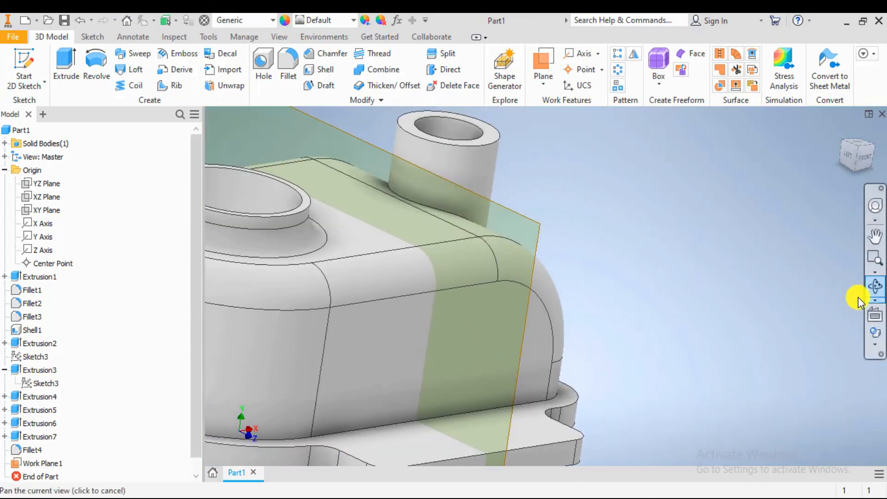
{"action": "left_click", "coordinate": [46, 463]}
{"action": "left_click", "coordinate": [873, 317]}
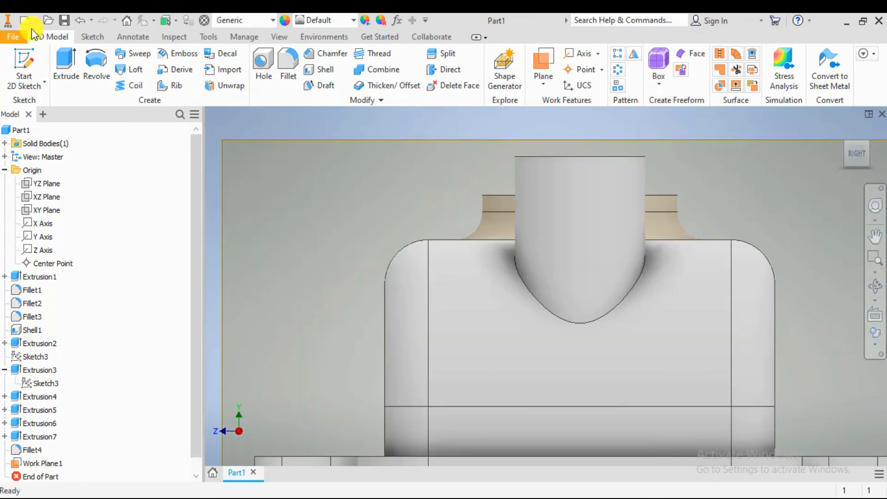
{"action": "left_click", "coordinate": [92, 37]}
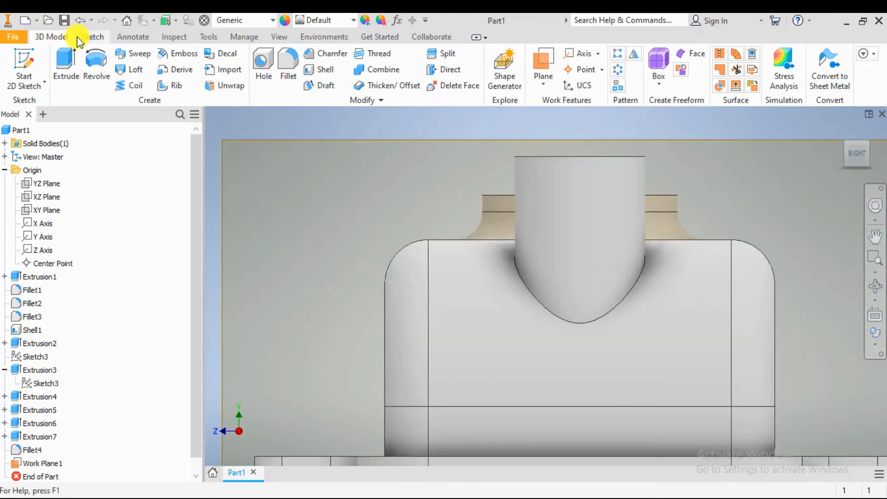
{"action": "left_click", "coordinate": [26, 57]}
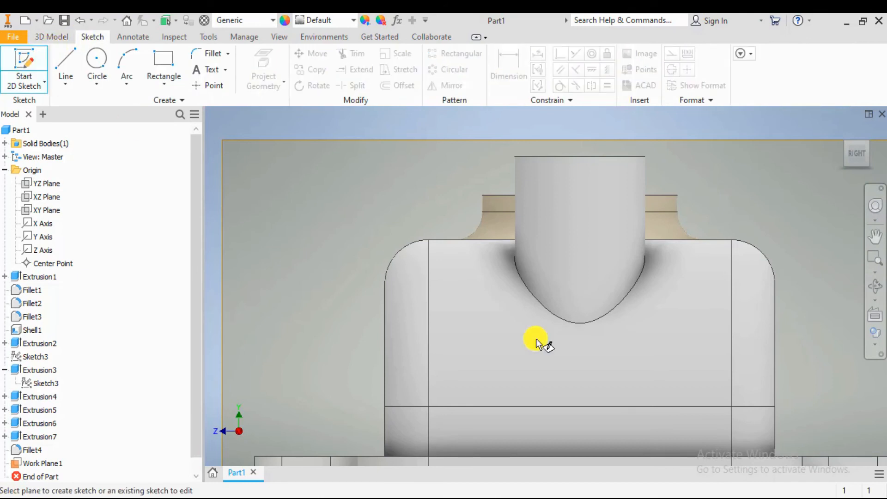
{"action": "left_click", "coordinate": [227, 151]}
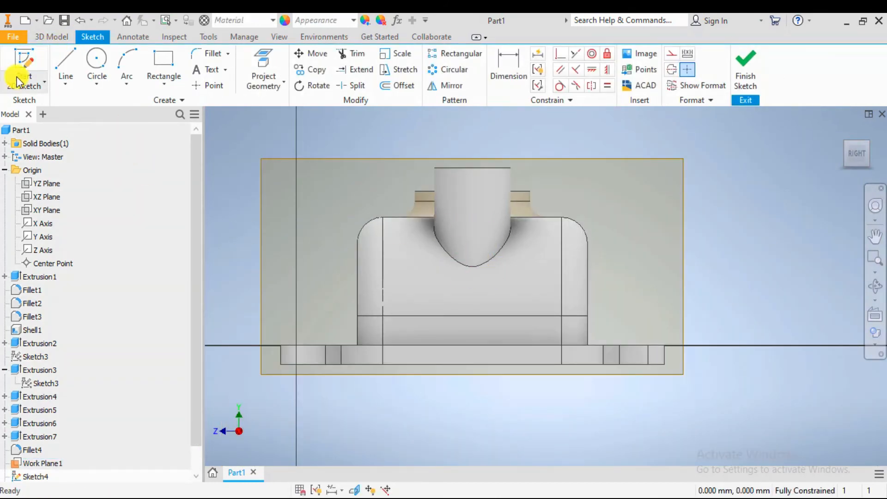
Step: Draw a slanted line from the flange's outer upper corner to the cover's rounded shoulder and make it tangent to the shoulder arc
{"action": "left_click", "coordinate": [59, 63]}
{"action": "scroll", "coordinate": [322, 328], "scroll_direction": "up", "scroll_amount": 3}
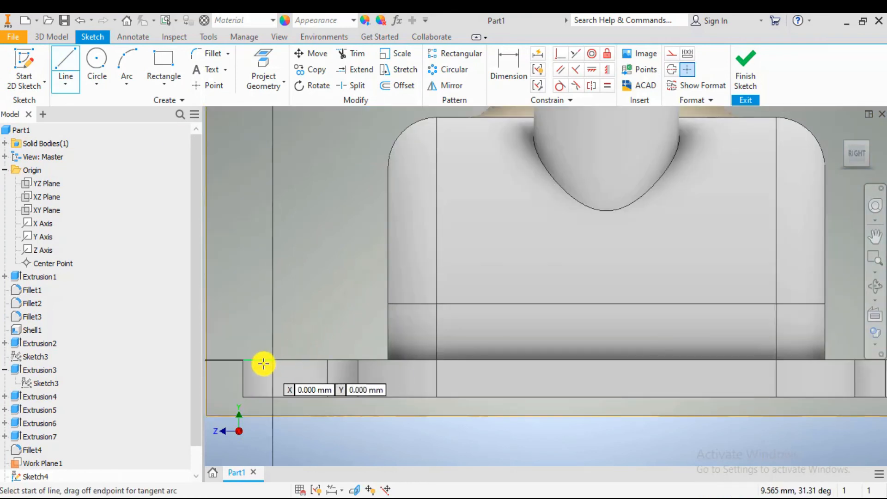
{"action": "left_click", "coordinate": [243, 360]}
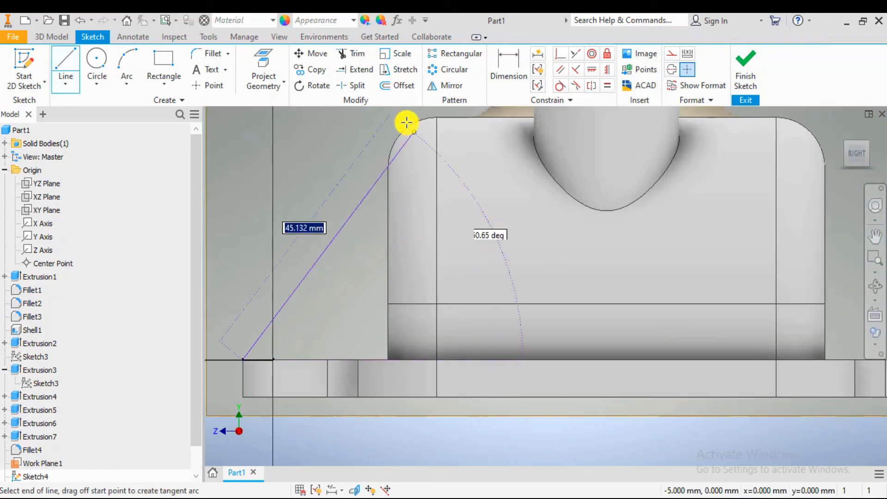
{"action": "middle_click_drag", "start_coordinate": [404, 132], "coordinate": [398, 186]}
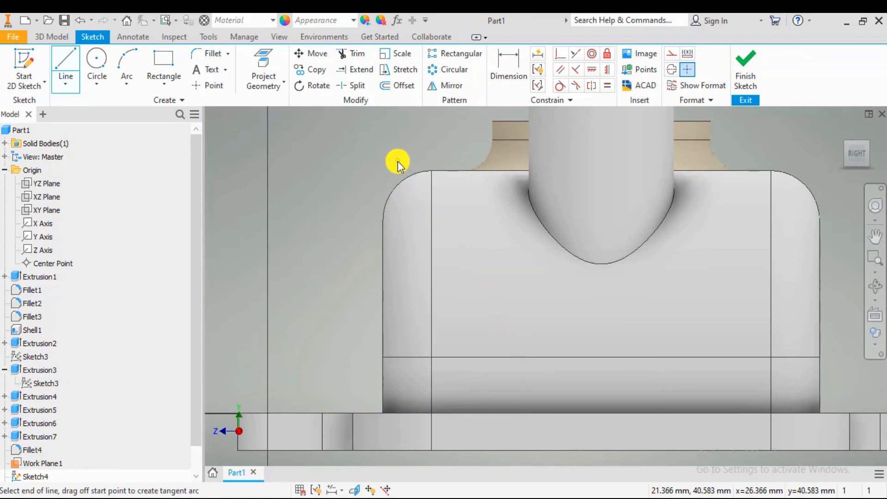
{"action": "left_click", "coordinate": [397, 161]}
{"action": "key", "text": "Escape"}
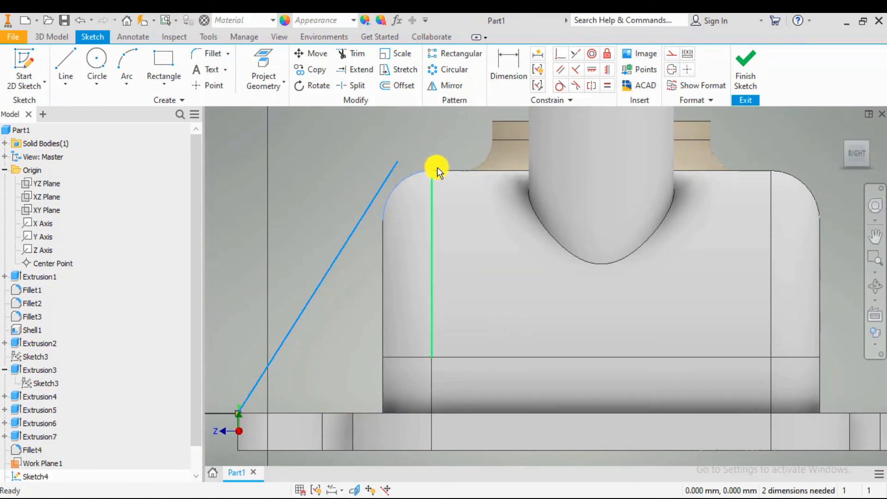
{"action": "left_click", "coordinate": [561, 86]}
{"action": "scroll", "coordinate": [464, 196], "scroll_direction": "down", "scroll_amount": 3}
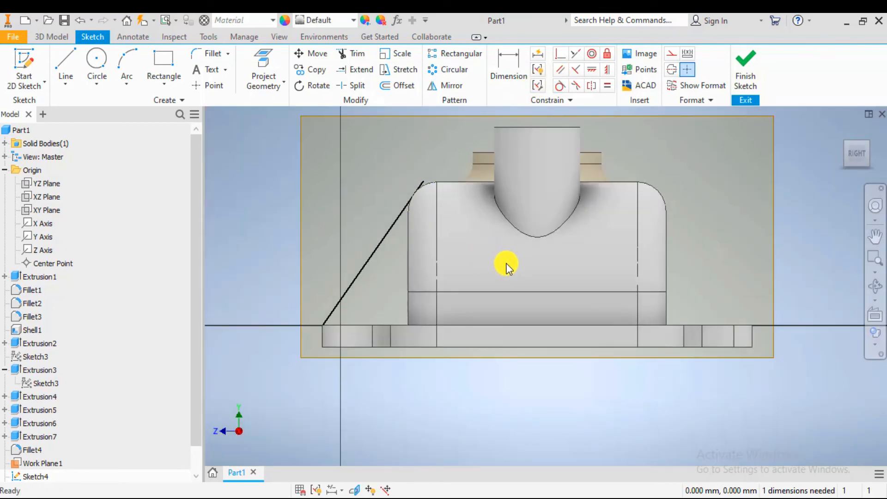
Step: Start the Rib command and look up the rib's thickness in drawing 11.jpg in Photos
{"action": "middle_click_drag", "start_coordinate": [514, 260], "coordinate": [501, 283]}
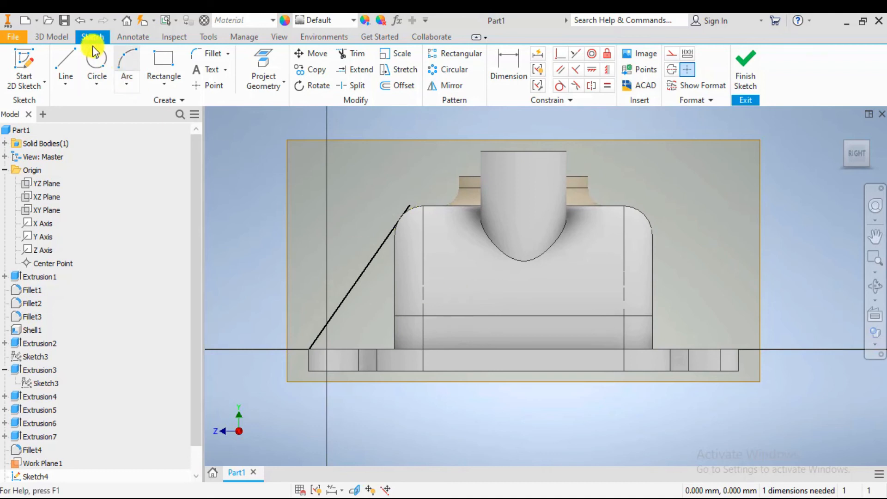
{"action": "left_click", "coordinate": [70, 36]}
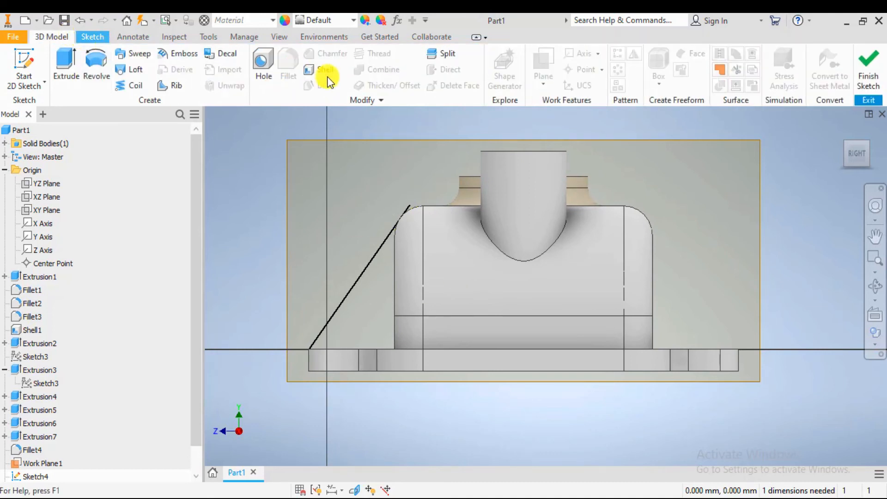
{"action": "left_click", "coordinate": [178, 88]}
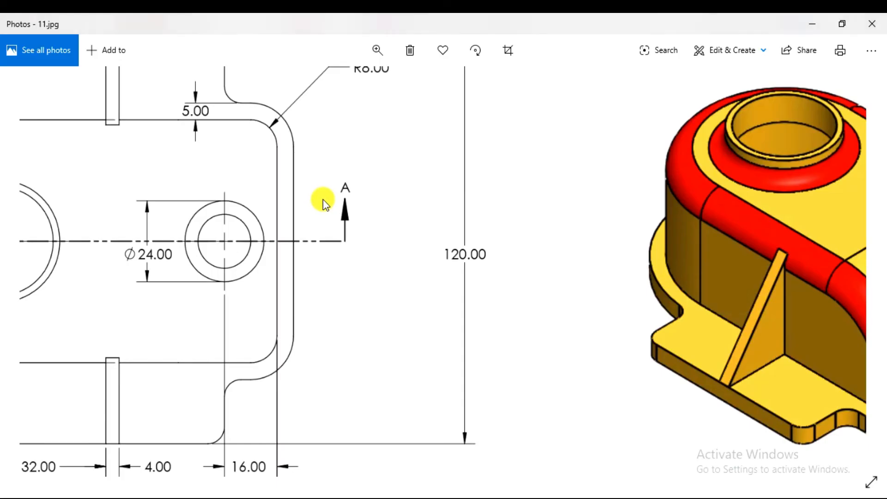
{"action": "left_click_drag", "start_coordinate": [325, 203], "coordinate": [503, 156]}
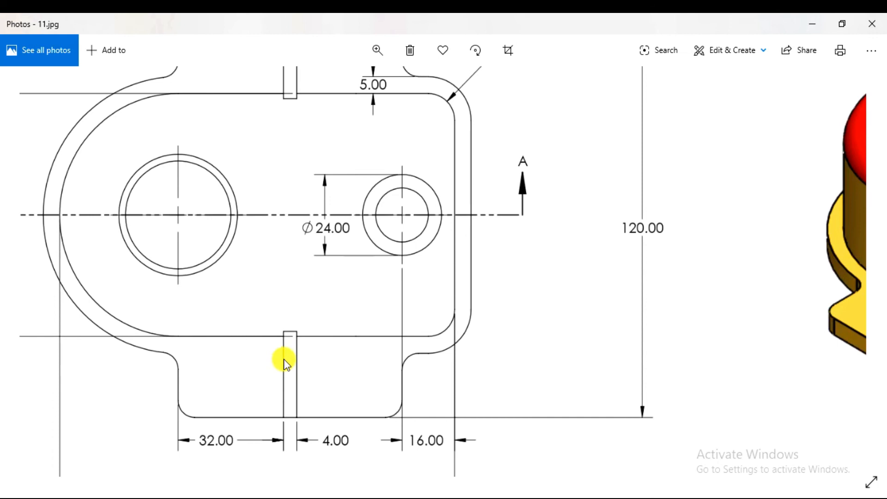
{"action": "left_click_drag", "start_coordinate": [501, 358], "coordinate": [521, 444]}
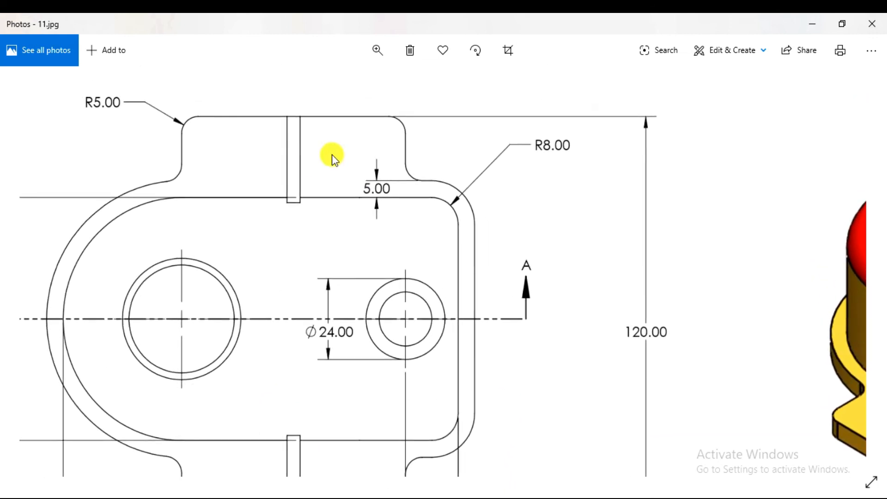
{"action": "key", "text": "alt+Tab"}
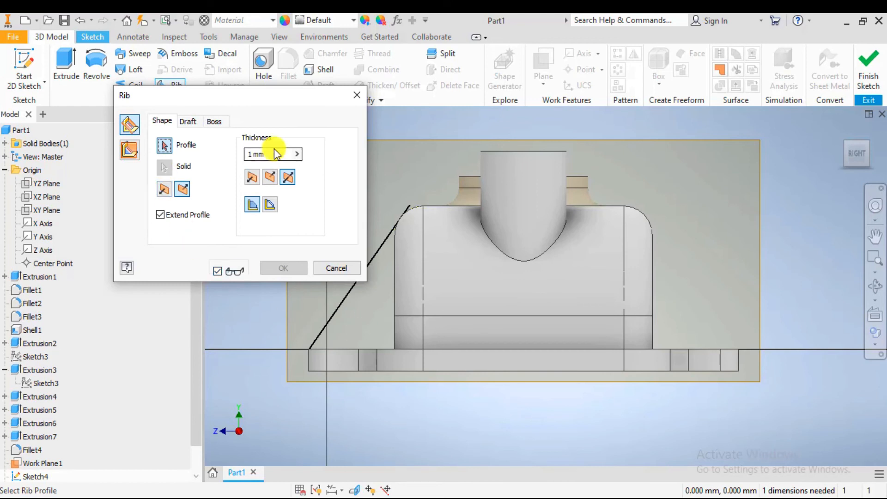
Step: Set the rib thickness to 4 mm and select the slanted line as its profile
{"action": "left_click_drag", "start_coordinate": [266, 154], "coordinate": [231, 155]}
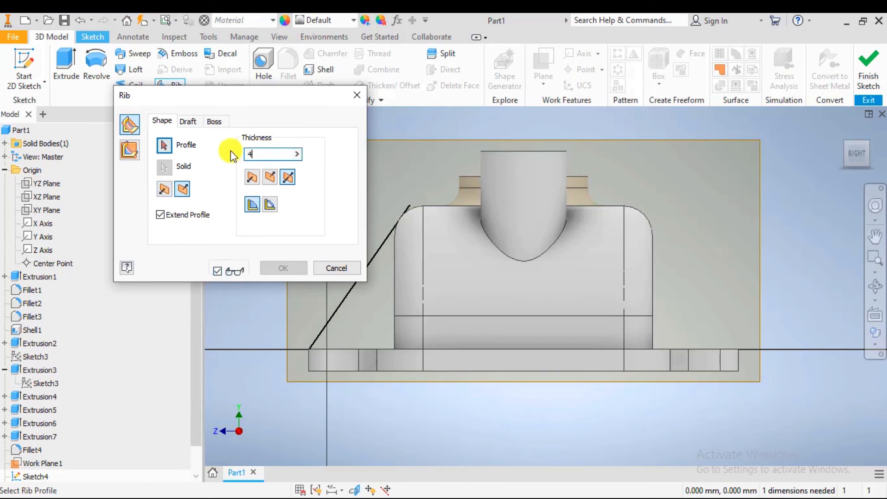
{"action": "middle_click_drag", "start_coordinate": [479, 256], "coordinate": [508, 271], "text": "shift"}
{"action": "scroll", "coordinate": [509, 271], "scroll_direction": "down", "scroll_amount": 3}
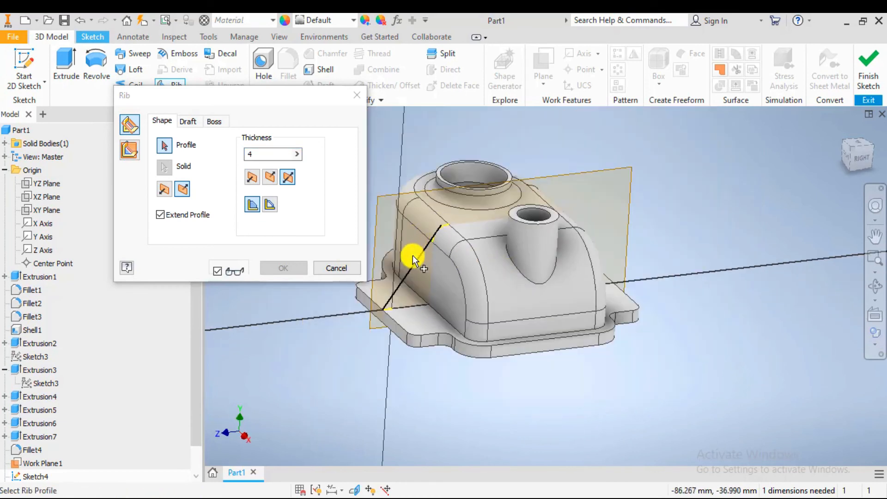
{"action": "scroll", "coordinate": [412, 255], "scroll_direction": "up", "scroll_amount": 3}
{"action": "left_click", "coordinate": [160, 216]}
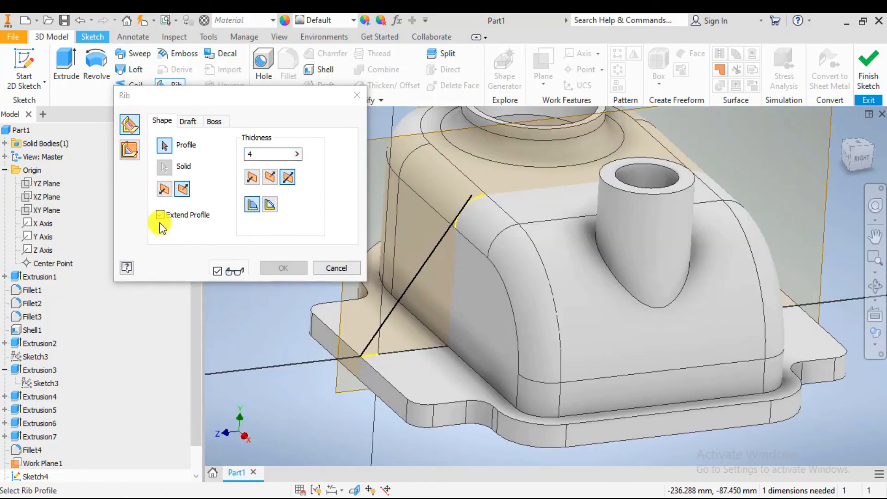
{"action": "left_click", "coordinate": [125, 153]}
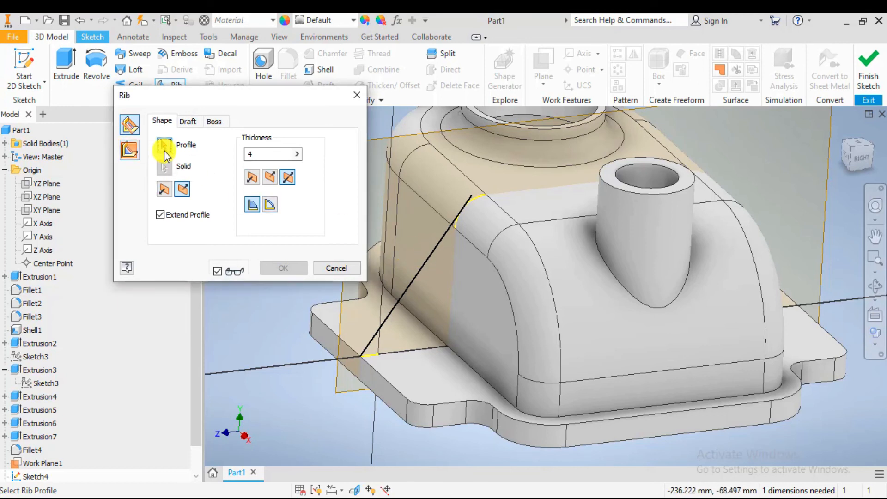
{"action": "left_click", "coordinate": [436, 246]}
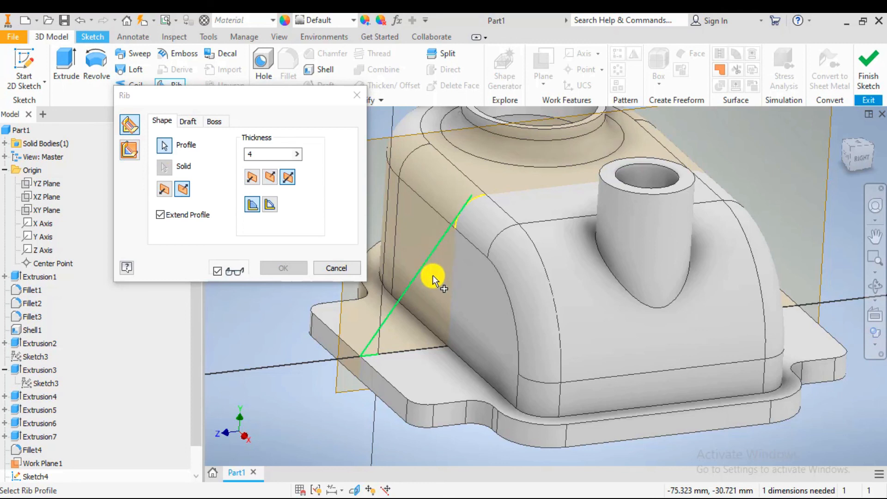
Step: Set the rib parallel to the sketch plane, extending toward the cover, with its thickness symmetric about the sketch plane
{"action": "left_click", "coordinate": [165, 193]}
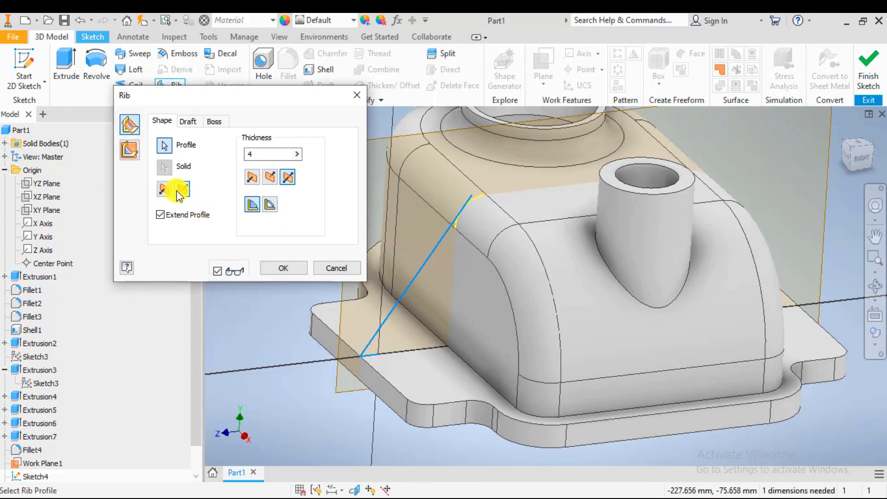
{"action": "left_click", "coordinate": [263, 178]}
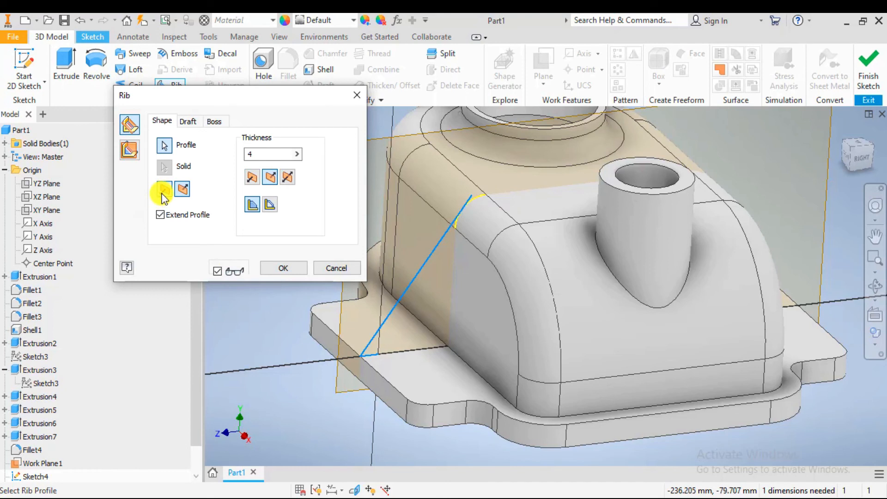
{"action": "left_click", "coordinate": [268, 183]}
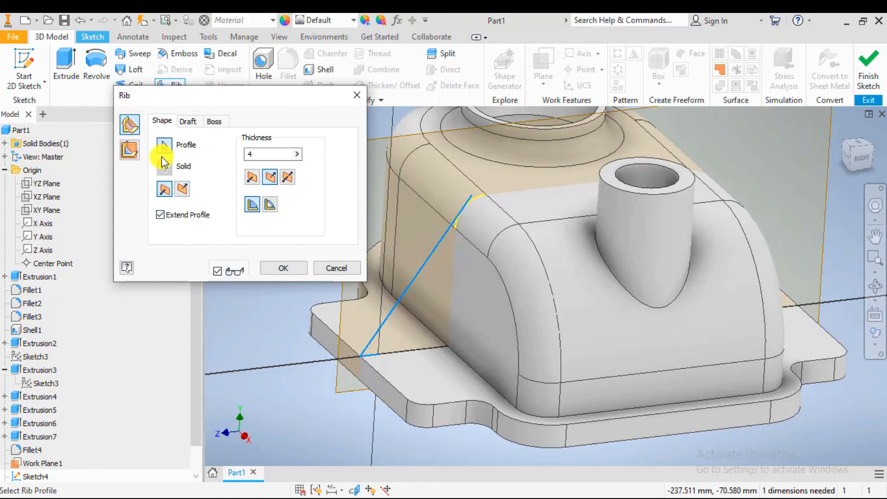
{"action": "left_click", "coordinate": [182, 189]}
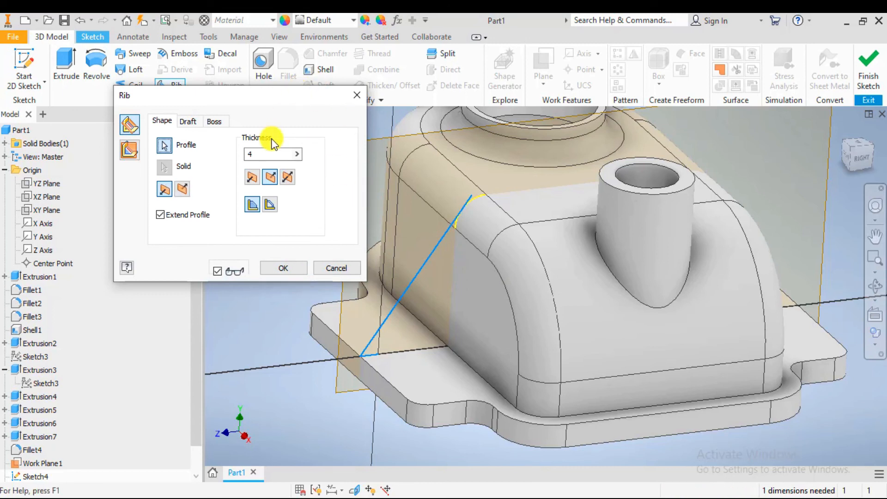
{"action": "left_click", "coordinate": [129, 149]}
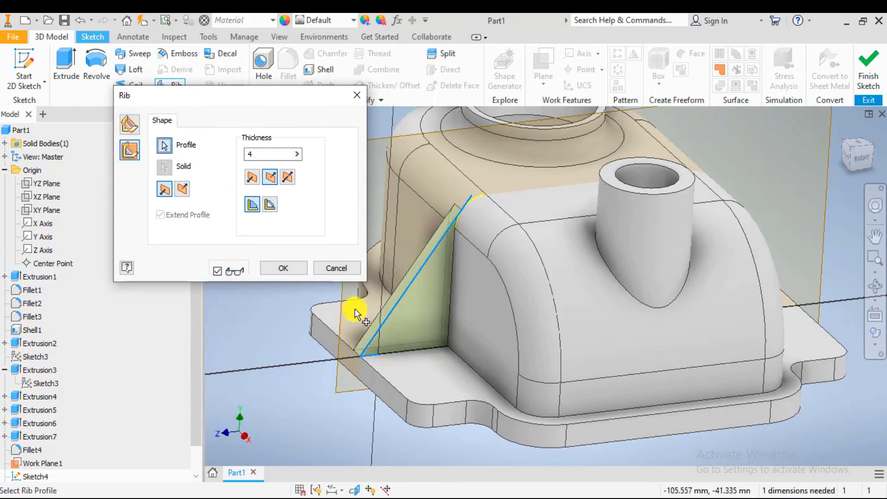
{"action": "left_click", "coordinate": [289, 178]}
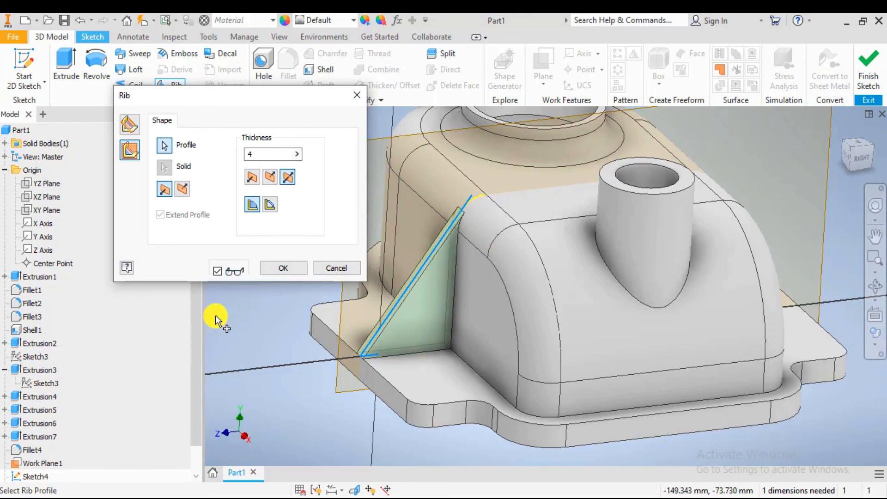
Step: Create the rib and hide the work plane that carries its sketch
{"action": "left_click", "coordinate": [296, 271]}
{"action": "scroll", "coordinate": [402, 284], "scroll_direction": "down", "scroll_amount": 5}
{"action": "scroll", "coordinate": [499, 279], "scroll_direction": "up", "scroll_amount": 2}
{"action": "scroll", "coordinate": [497, 282], "scroll_direction": "down", "scroll_amount": 2}
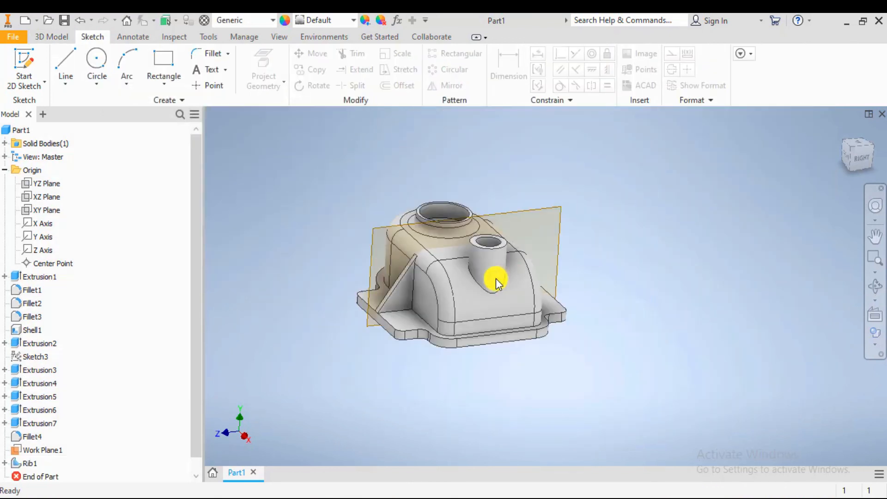
{"action": "scroll", "coordinate": [495, 281], "scroll_direction": "up", "scroll_amount": 3}
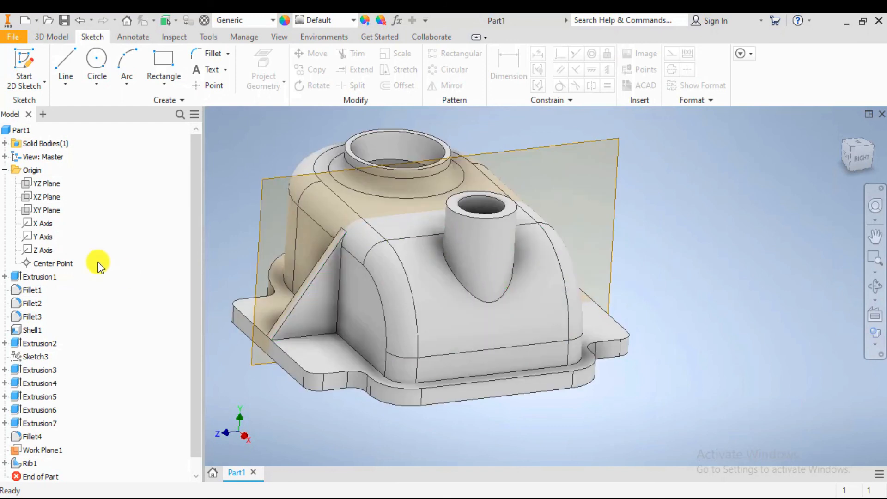
{"action": "right_click", "coordinate": [50, 455]}
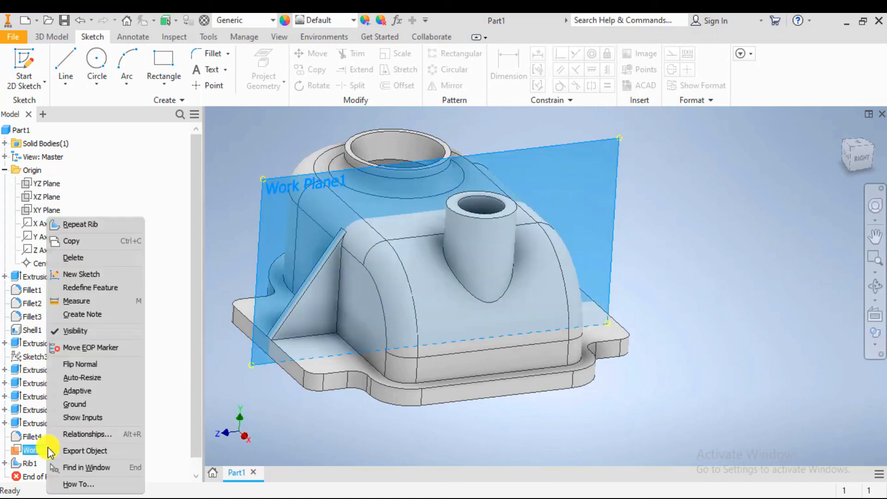
{"action": "left_click", "coordinate": [87, 328]}
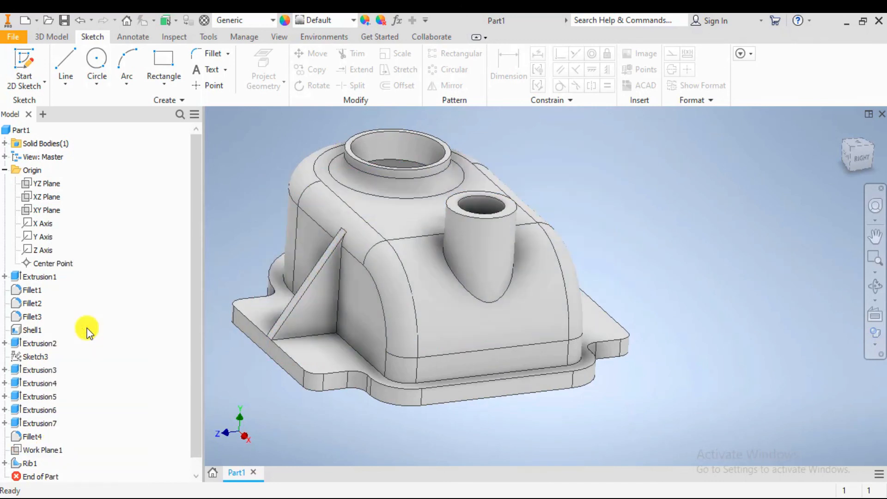
Step: Mirror the rib about the XY Plane onto the opposite side of the cover
{"action": "left_click", "coordinate": [41, 213]}
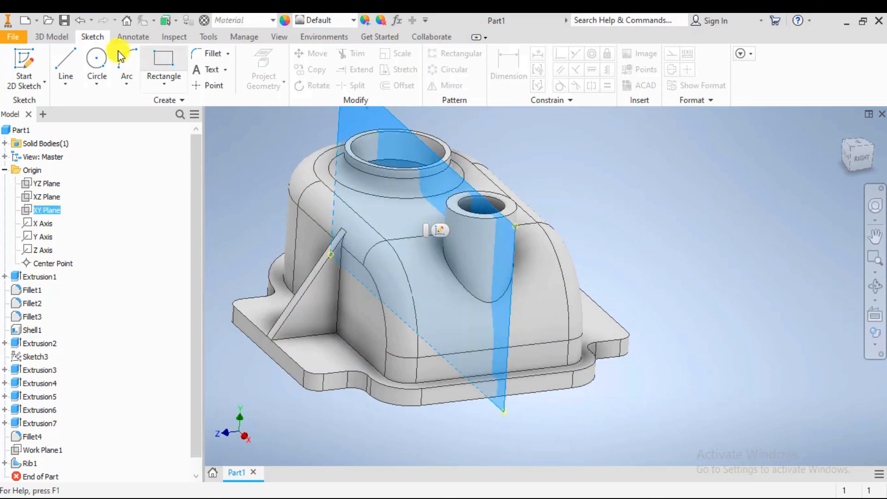
{"action": "left_click", "coordinate": [62, 37]}
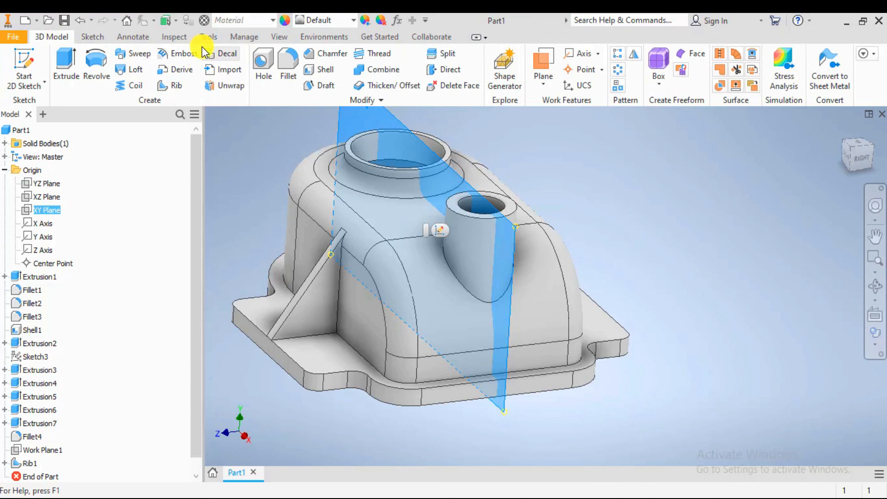
{"action": "left_click", "coordinate": [634, 55]}
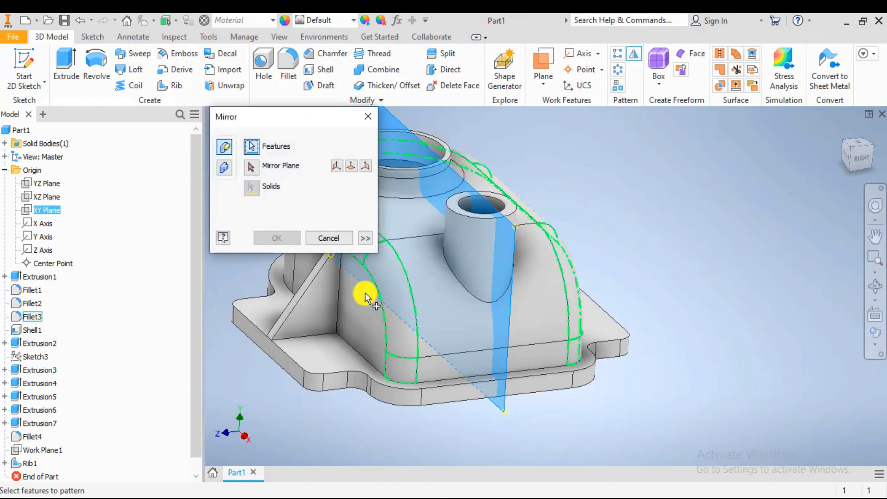
{"action": "left_click", "coordinate": [321, 283]}
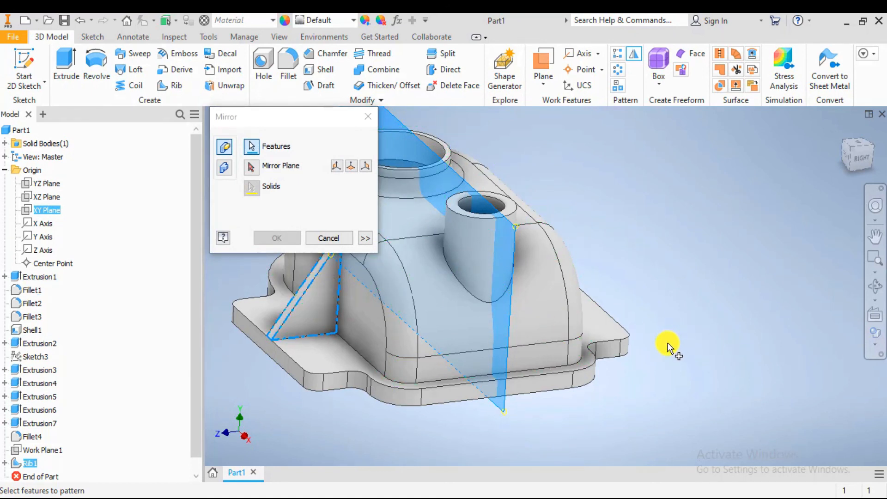
{"action": "middle_click_drag", "start_coordinate": [665, 345], "coordinate": [615, 343], "text": "shift"}
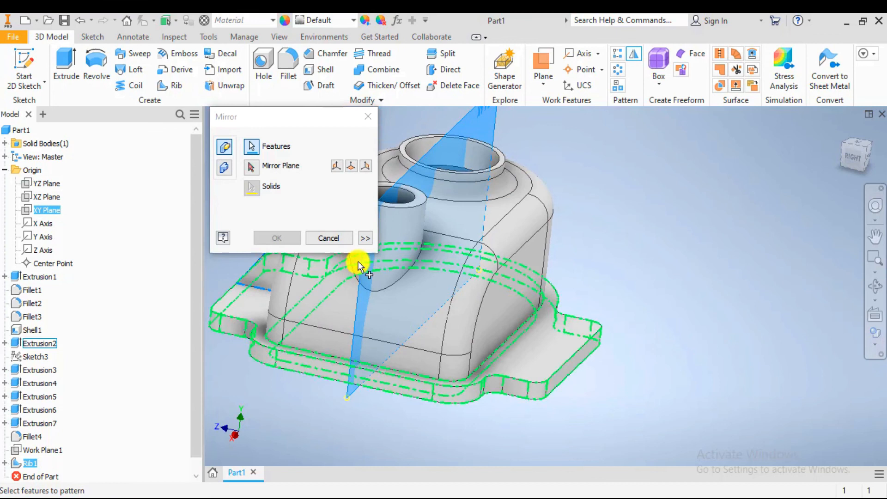
{"action": "left_click", "coordinate": [252, 167]}
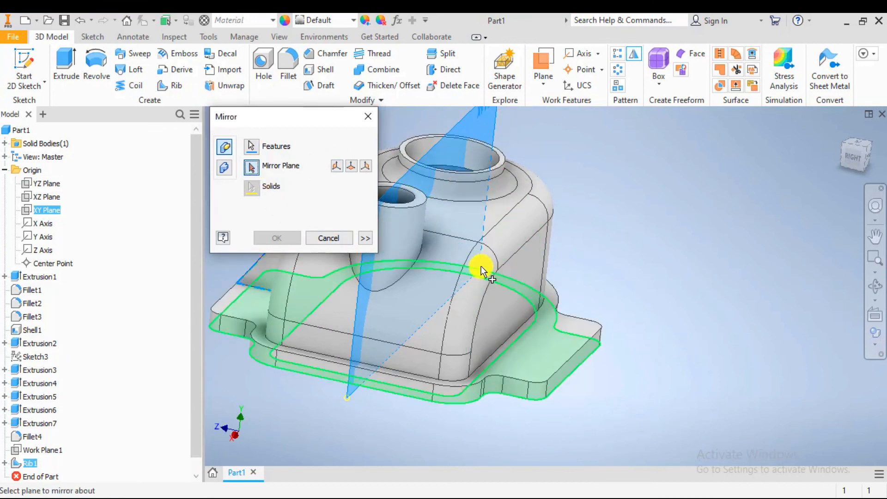
{"action": "scroll", "coordinate": [495, 240], "scroll_direction": "down", "scroll_amount": 3}
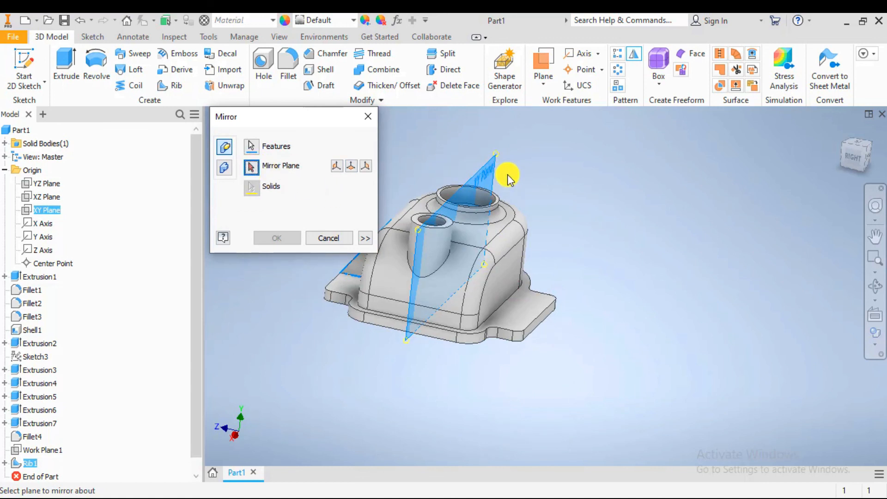
{"action": "left_click", "coordinate": [37, 210]}
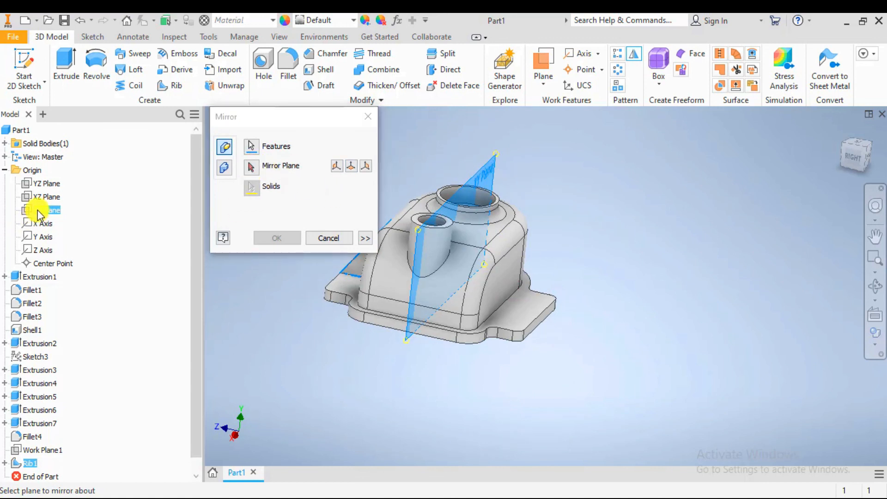
{"action": "left_click", "coordinate": [249, 167]}
{"action": "left_click", "coordinate": [47, 212]}
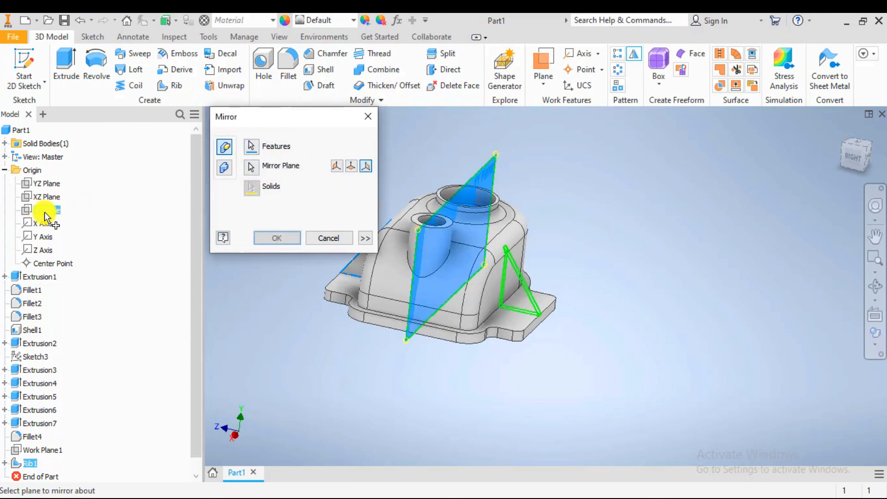
{"action": "left_click", "coordinate": [277, 240]}
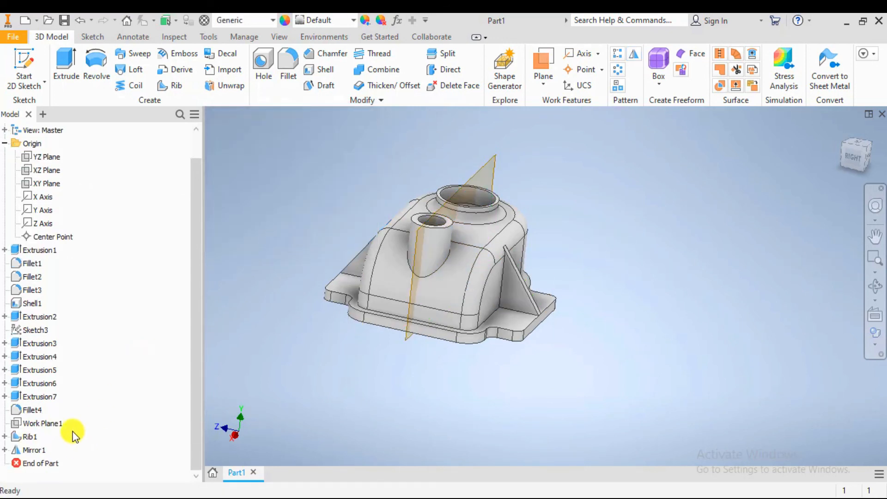
Step: Hide the XY Plane that cuts through the middle of the cover
{"action": "left_click", "coordinate": [48, 211]}
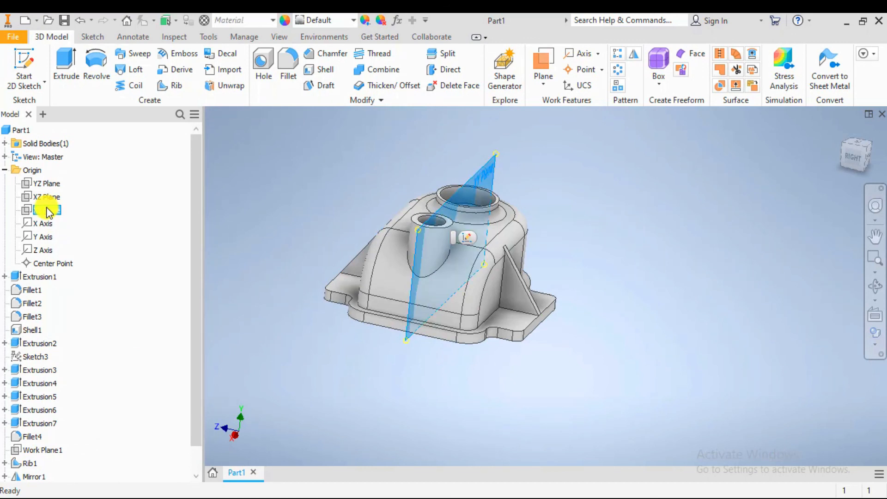
{"action": "right_click", "coordinate": [48, 211]}
{"action": "left_click", "coordinate": [371, 179]}
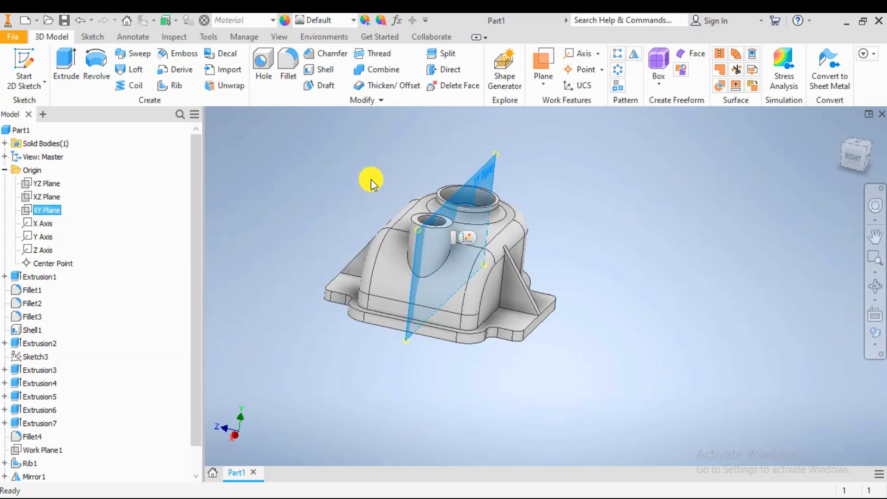
{"action": "left_click", "coordinate": [371, 179]}
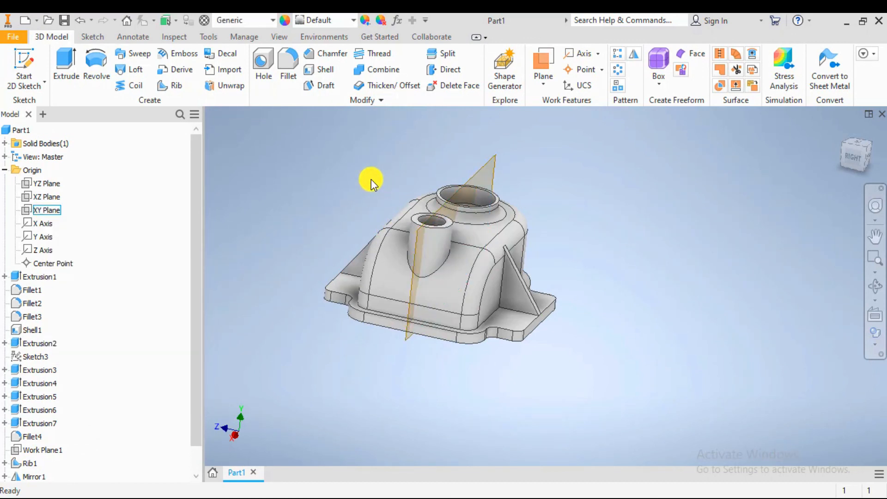
{"action": "right_click", "coordinate": [494, 173]}
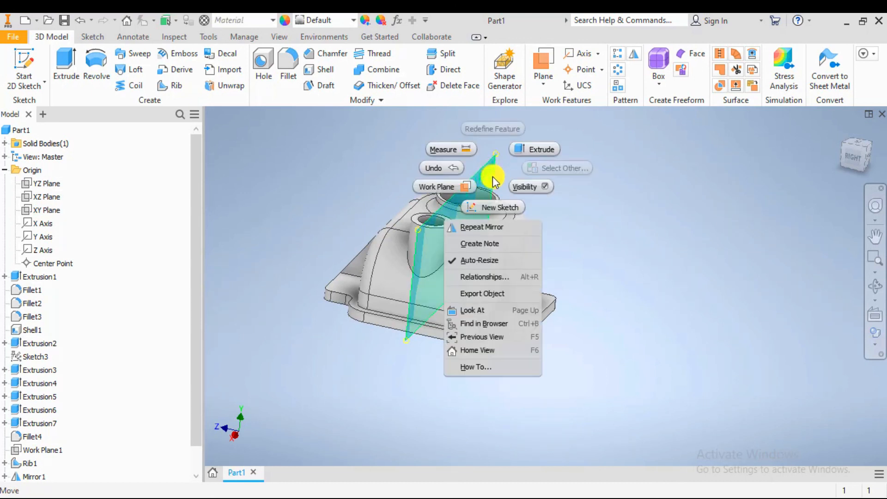
{"action": "left_click", "coordinate": [531, 187]}
Step: Set the body appearance of Solid1 to Light Red in its body properties
{"action": "scroll", "coordinate": [499, 296], "scroll_direction": "up", "scroll_amount": 5}
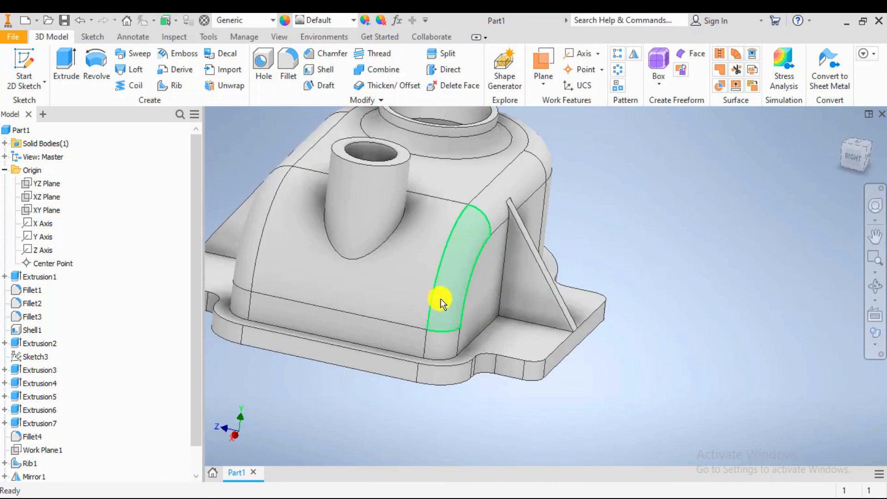
{"action": "middle_click_drag", "start_coordinate": [369, 241], "coordinate": [489, 273], "text": "shift"}
{"action": "scroll", "coordinate": [474, 247], "scroll_direction": "down", "scroll_amount": 4}
{"action": "scroll", "coordinate": [466, 240], "scroll_direction": "up", "scroll_amount": 3}
{"action": "middle_click_drag", "start_coordinate": [653, 223], "coordinate": [720, 268]}
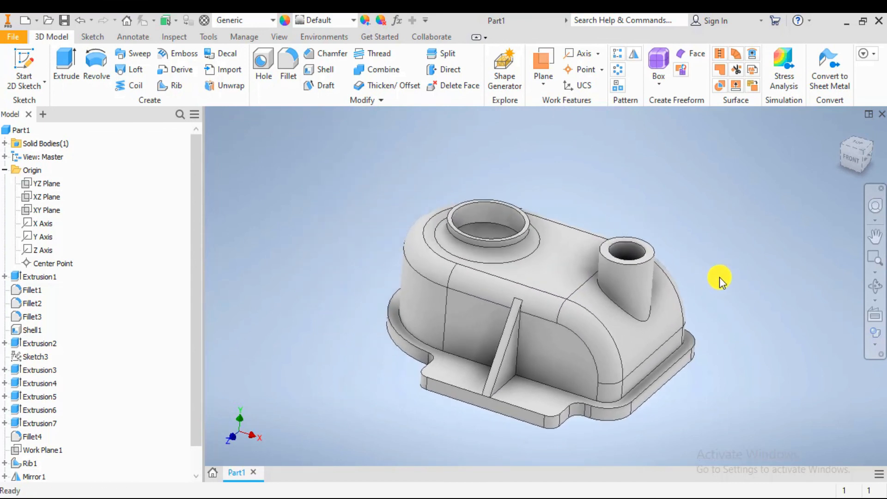
{"action": "left_click", "coordinate": [5, 143]}
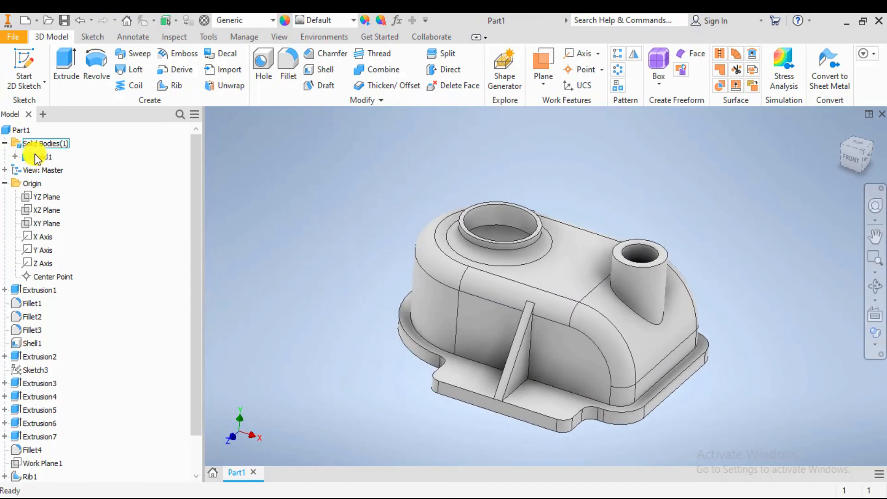
{"action": "right_click", "coordinate": [33, 156]}
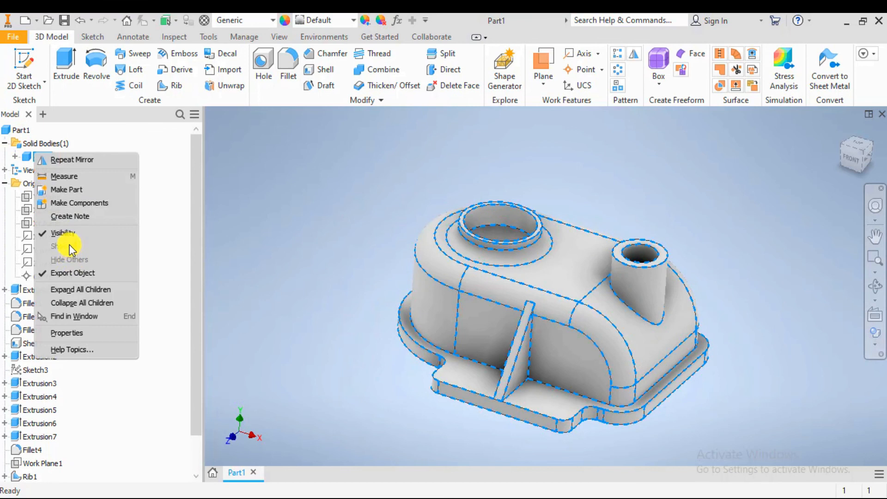
{"action": "left_click", "coordinate": [66, 333]}
{"action": "left_click", "coordinate": [303, 297]}
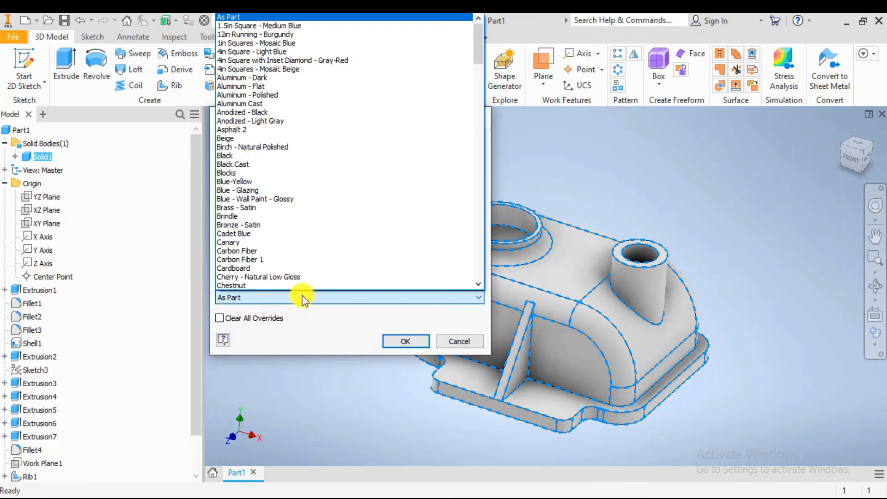
{"action": "key", "text": "l"}
{"action": "key", "text": "l"}
{"action": "key", "text": "l"}
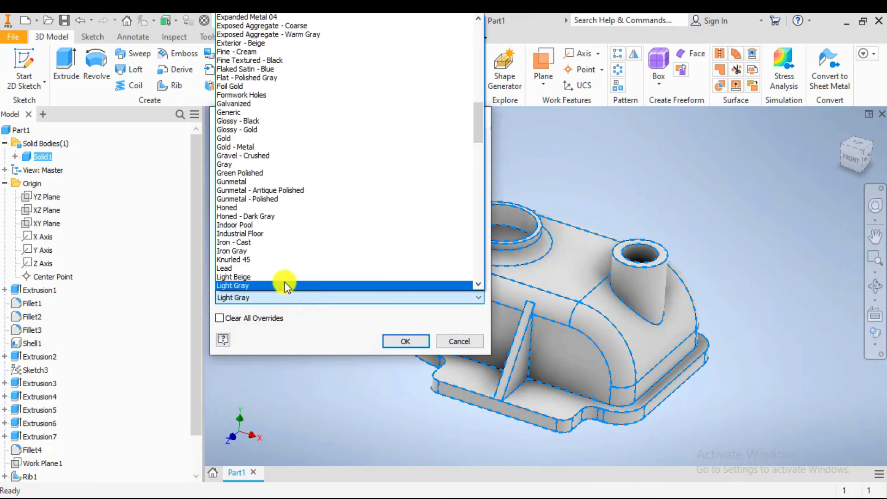
{"action": "key", "text": "l"}
{"action": "key", "text": "l"}
{"action": "left_click", "coordinate": [280, 286]}
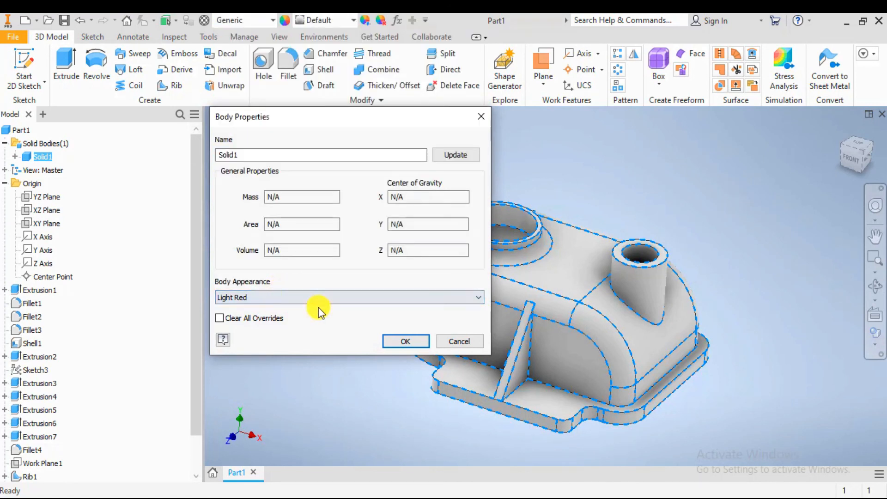
{"action": "left_click", "coordinate": [400, 347]}
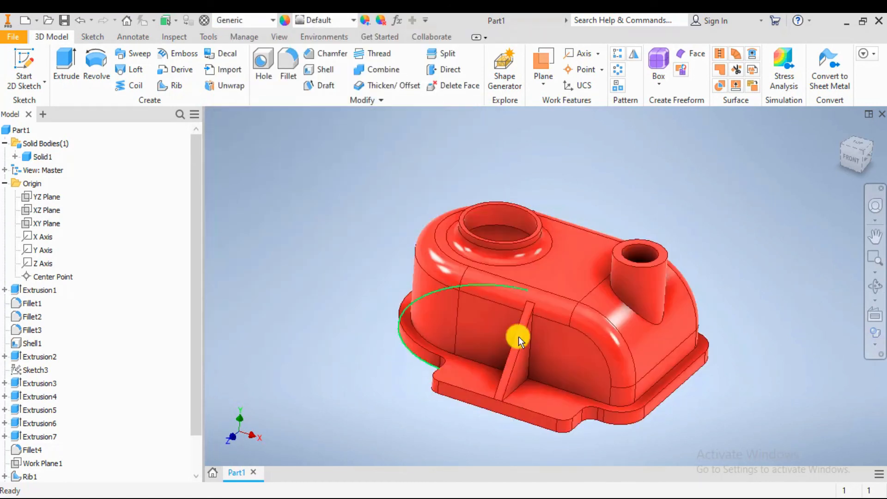
{"action": "scroll", "coordinate": [796, 325], "scroll_direction": "down", "scroll_amount": 4}
{"action": "scroll", "coordinate": [713, 314], "scroll_direction": "up", "scroll_amount": 3}
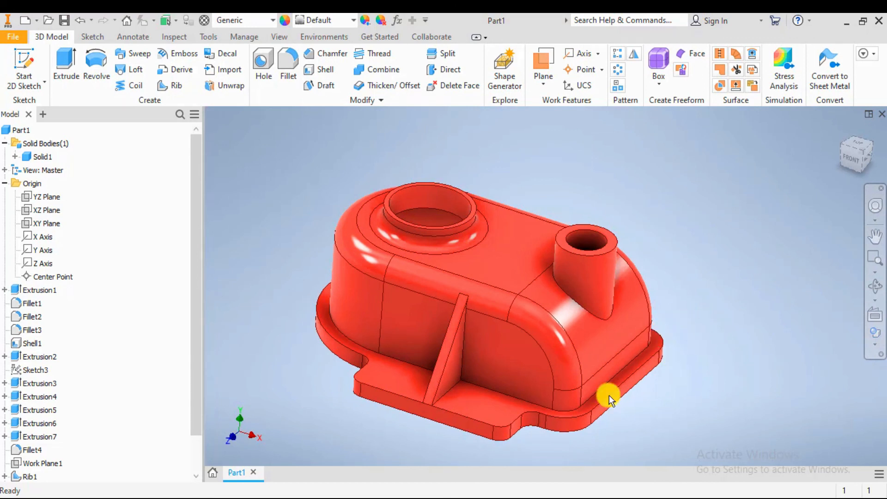